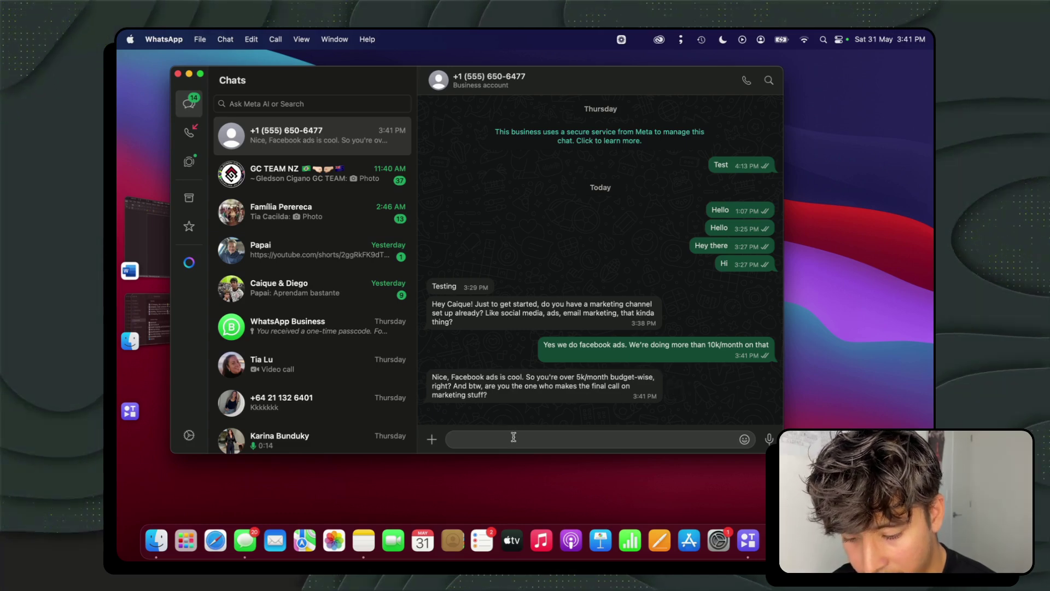
Step: Reply to the business account chat with "Yes that's right. I am the decision maker"
{"action": "type", "text": "es that"}
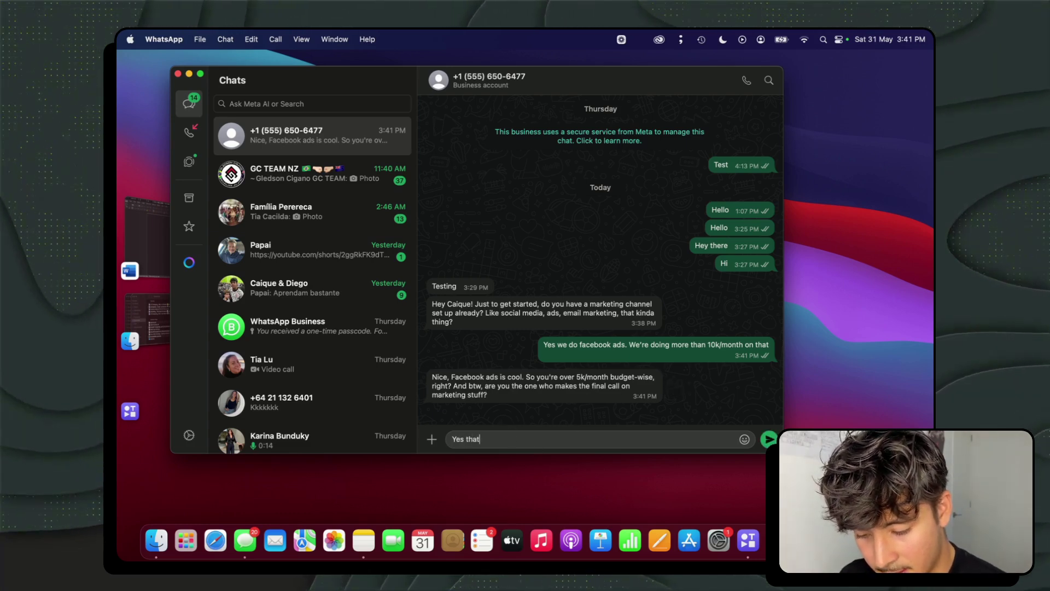
{"action": "type", "text": "'s right. I "}
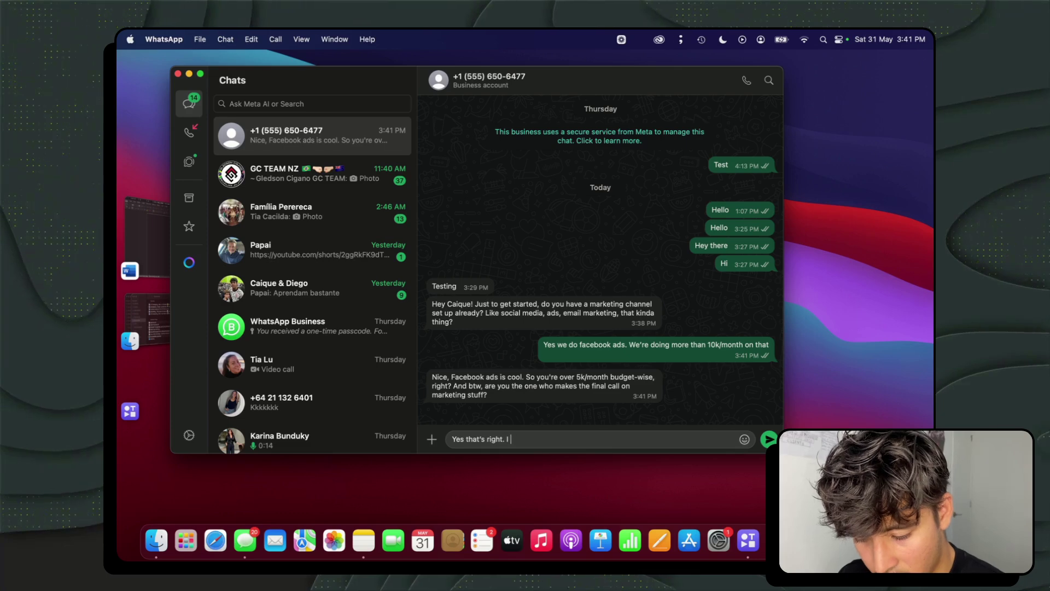
{"action": "type", "text": "am the deci"}
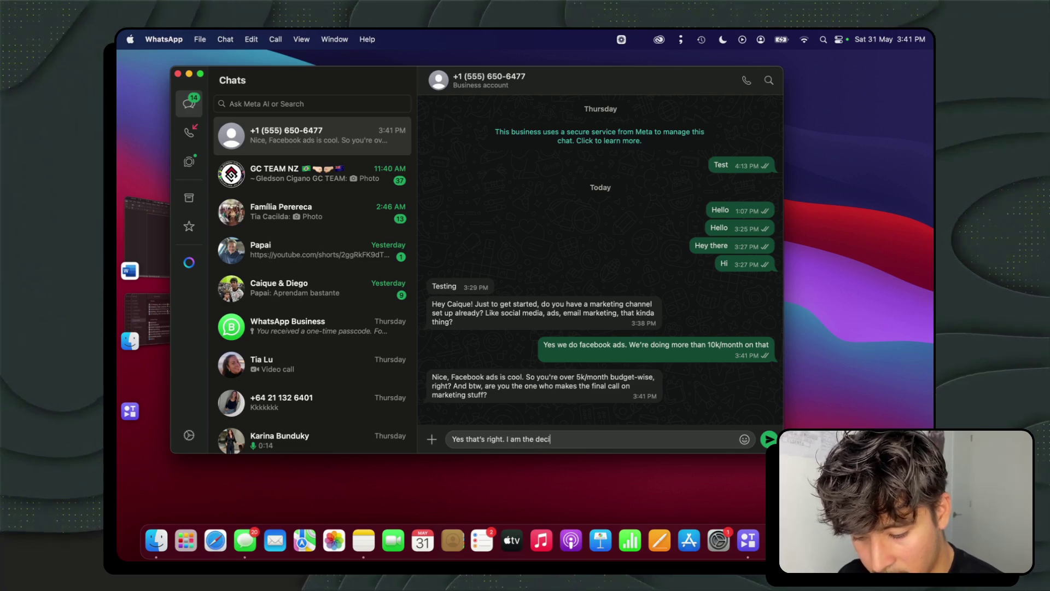
{"action": "type", "text": "sion maker"}
{"action": "key", "text": "Return"}
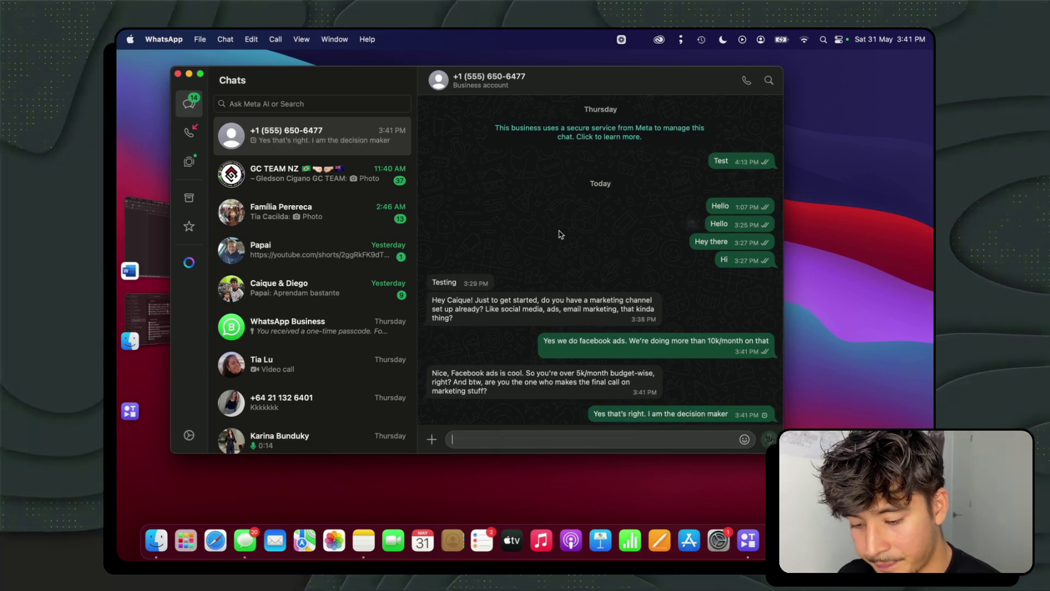
Step: Switch to Chrome and check the n8n workflow run and the lead notification in Slack's all-test-workspace-1 channel
{"action": "key", "text": "ctrl+Right"}
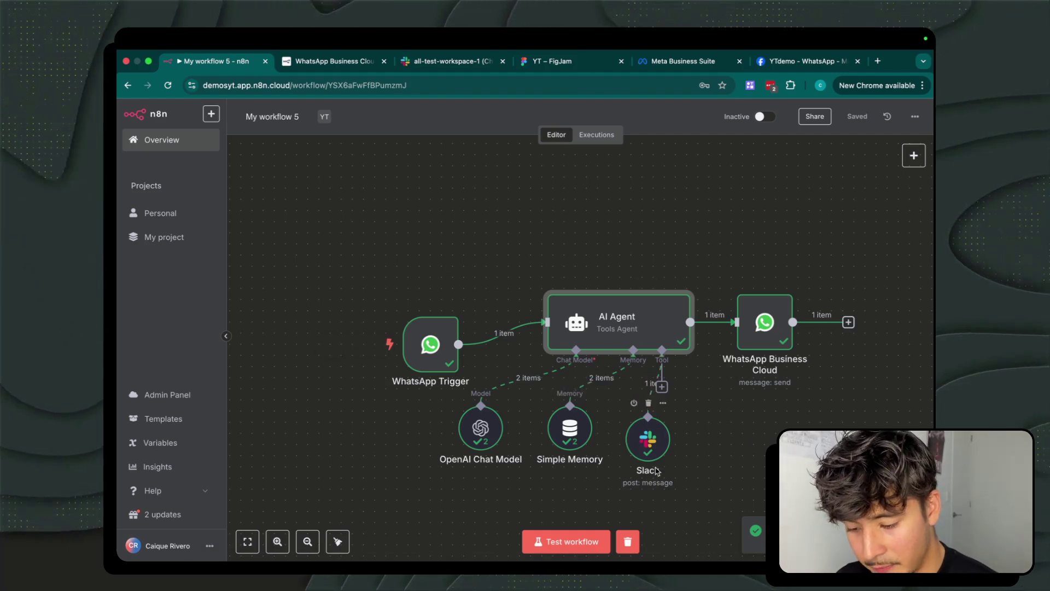
{"action": "left_click", "coordinate": [415, 63]}
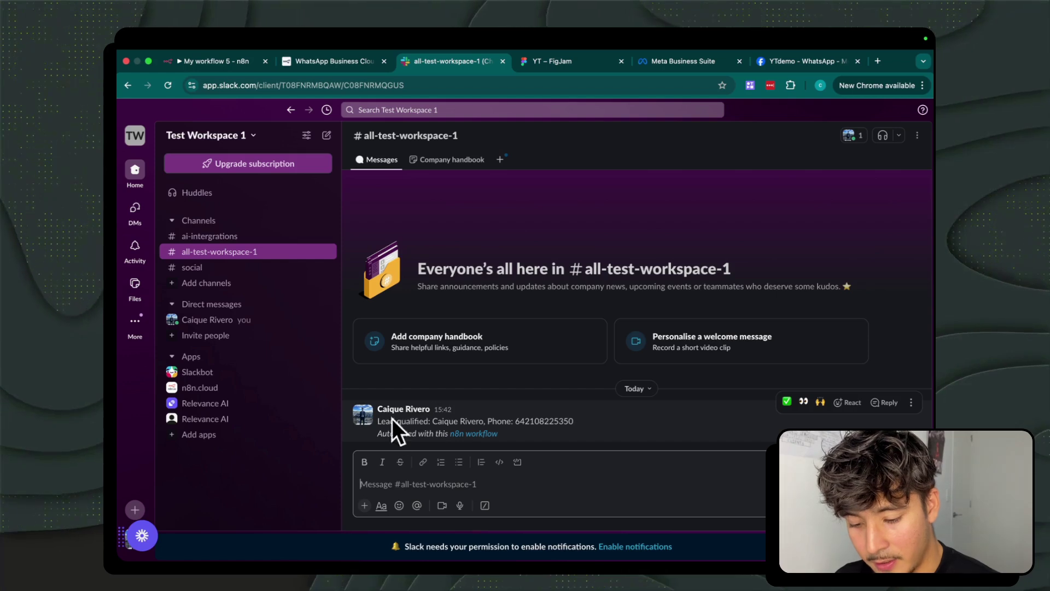
{"action": "left_click_drag", "start_coordinate": [381, 427], "coordinate": [450, 423]}
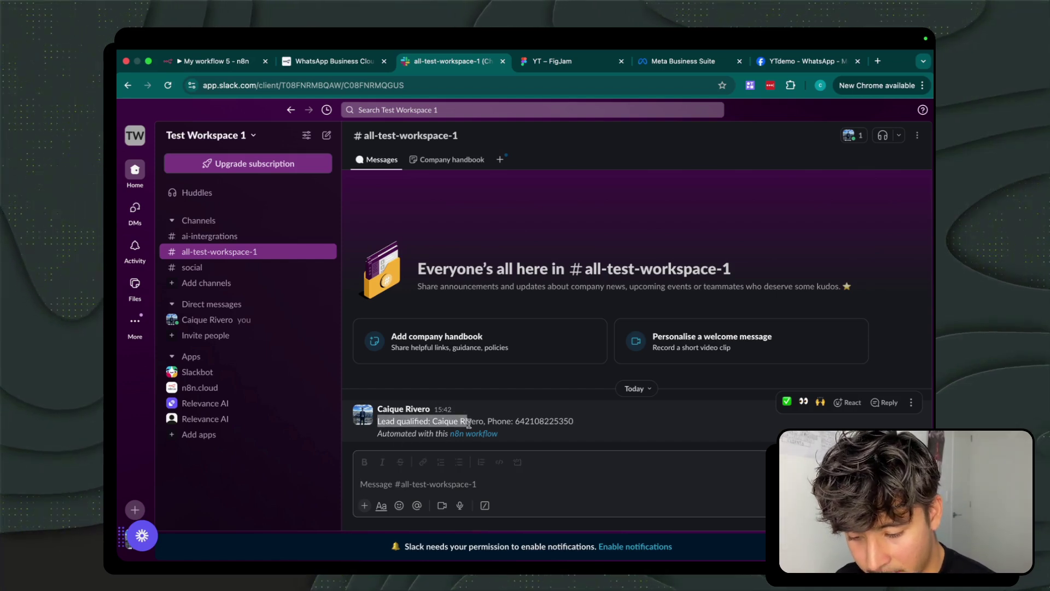
{"action": "left_click", "coordinate": [518, 421]}
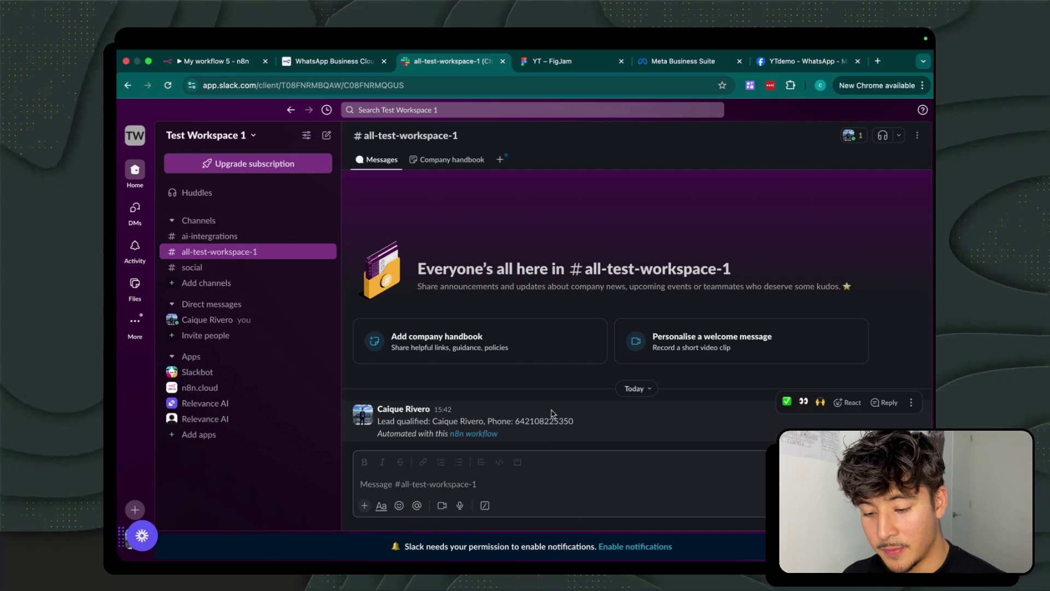
{"action": "scroll", "coordinate": [546, 381], "scroll_direction": "left", "scroll_amount": 2}
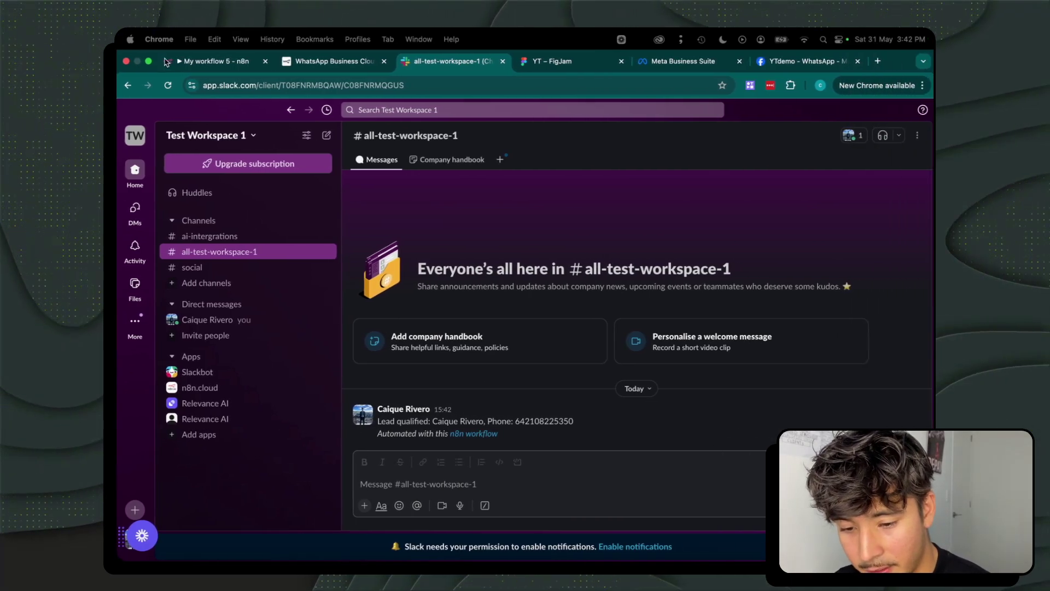
{"action": "left_click", "coordinate": [166, 62]}
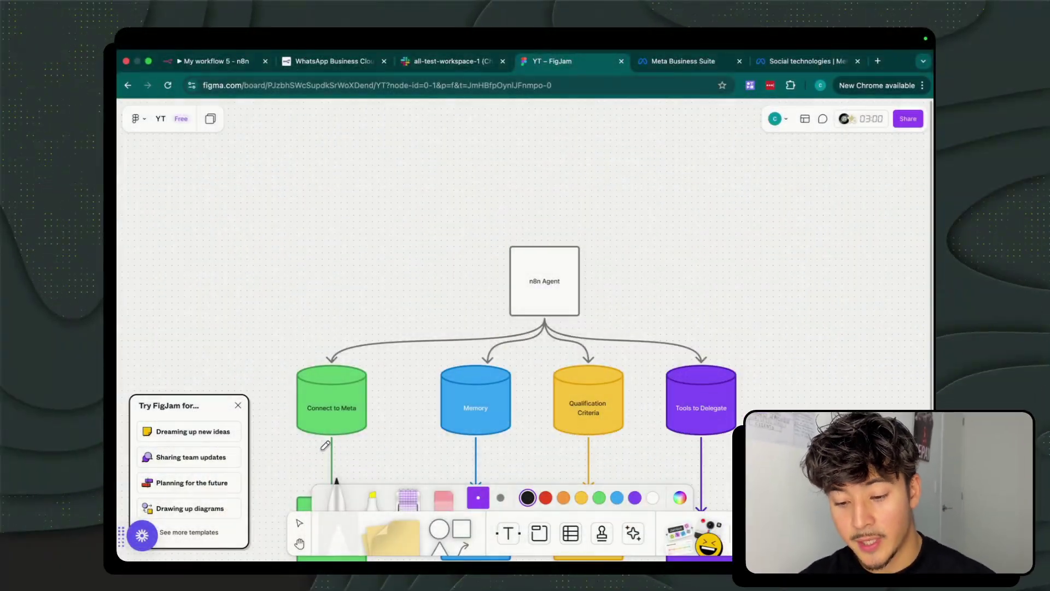
Step: Circle the Connect to Meta, Memory and Qualification Criteria shapes on the FigJam board in black
{"action": "left_click_drag", "start_coordinate": [330, 443], "coordinate": [300, 369]}
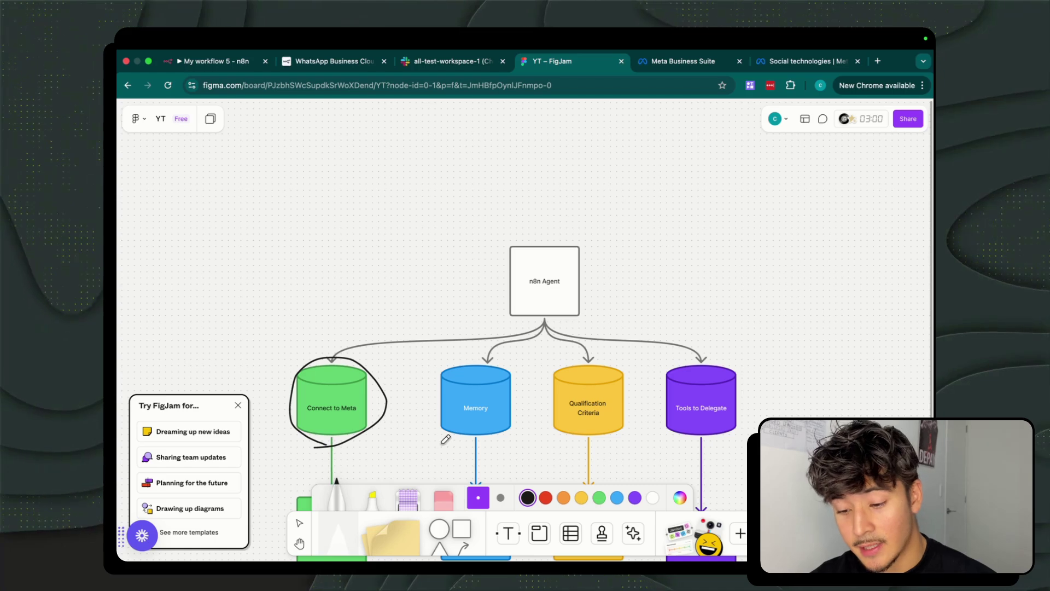
{"action": "mouse_move", "coordinate": [444, 440]}
{"action": "left_mouse_down"}
{"action": "mouse_move", "coordinate": [430, 393]}
{"action": "mouse_move", "coordinate": [465, 454]}
{"action": "left_mouse_up"}
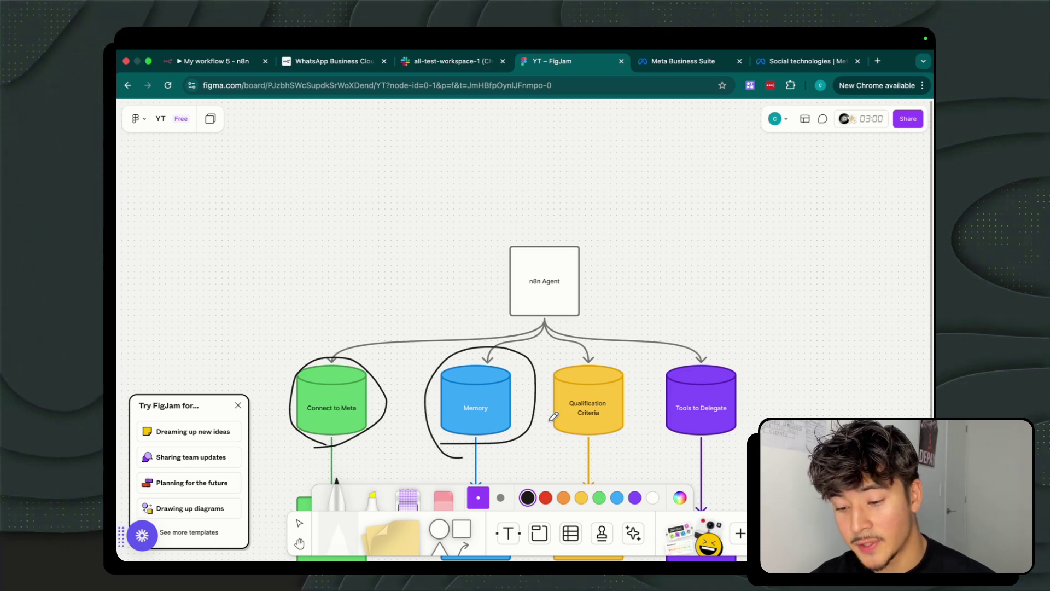
{"action": "mouse_move", "coordinate": [549, 438]}
{"action": "left_mouse_down"}
{"action": "mouse_move", "coordinate": [552, 377]}
{"action": "mouse_move", "coordinate": [640, 378]}
{"action": "mouse_move", "coordinate": [607, 440]}
{"action": "mouse_move", "coordinate": [563, 441]}
{"action": "left_mouse_up"}
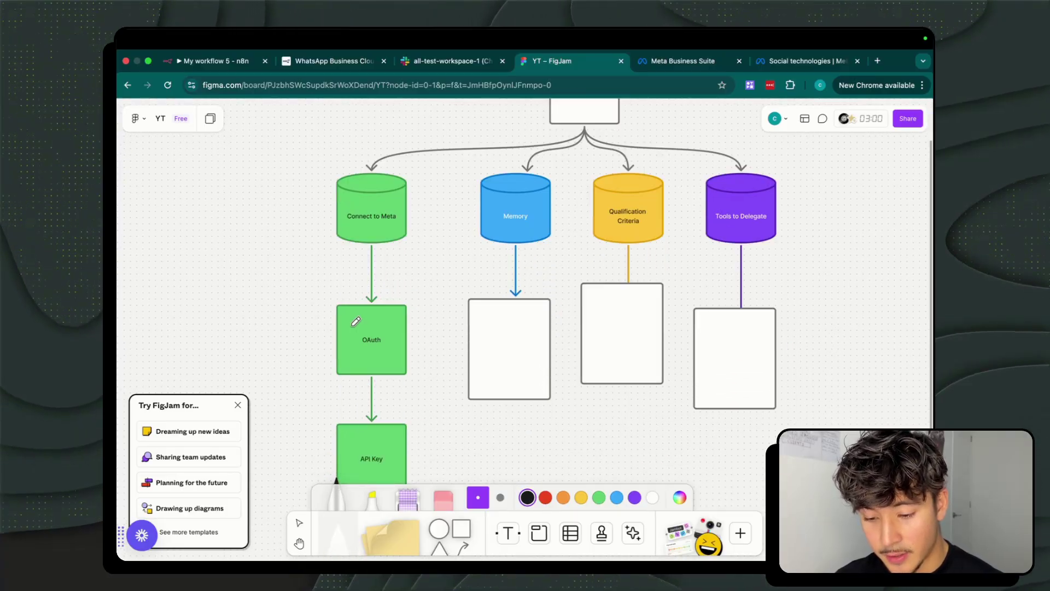
Step: Circle the OAuth and API Key boxes under Connect to Meta in black, redrawing both circles once
{"action": "scroll", "coordinate": [355, 321], "scroll_direction": "down", "scroll_amount": 3}
{"action": "scroll", "coordinate": [355, 321], "scroll_direction": "up", "scroll_amount": 2}
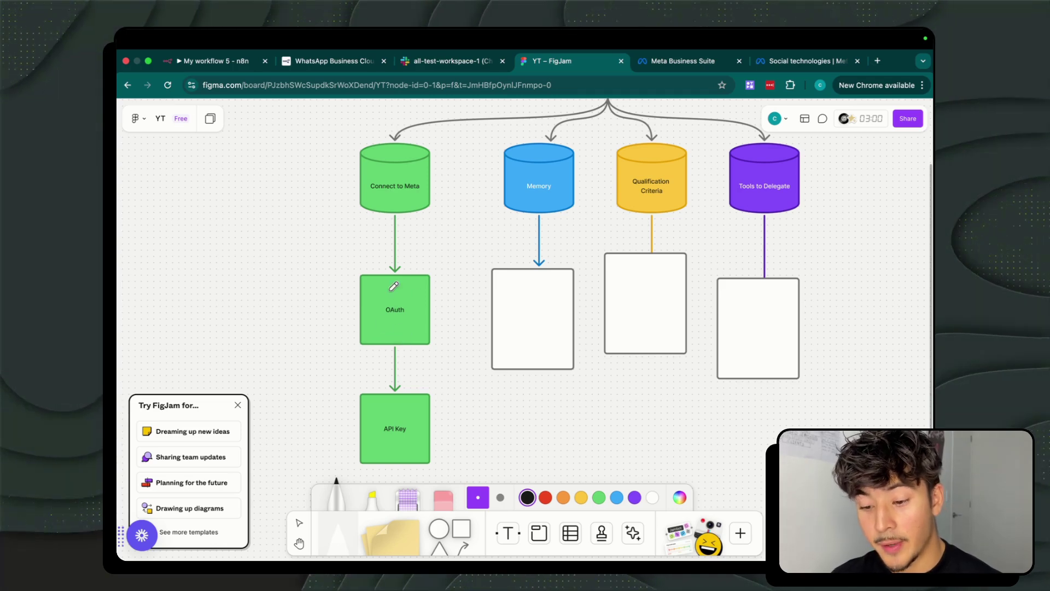
{"action": "mouse_move", "coordinate": [383, 353]}
{"action": "left_mouse_down"}
{"action": "mouse_move", "coordinate": [438, 298]}
{"action": "mouse_move", "coordinate": [402, 358]}
{"action": "left_mouse_up"}
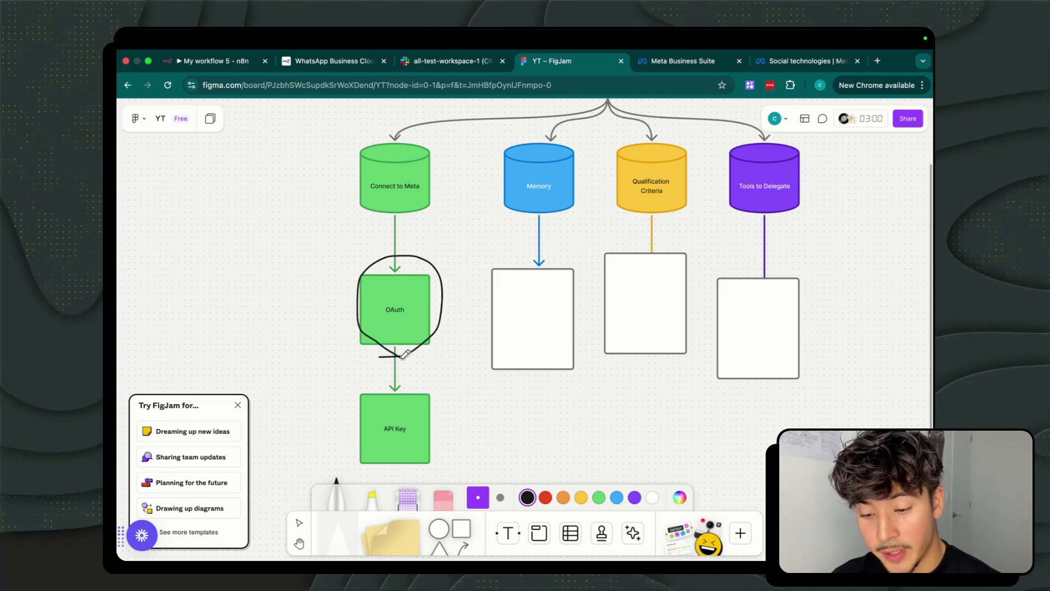
{"action": "left_click_drag", "start_coordinate": [367, 407], "coordinate": [387, 458]}
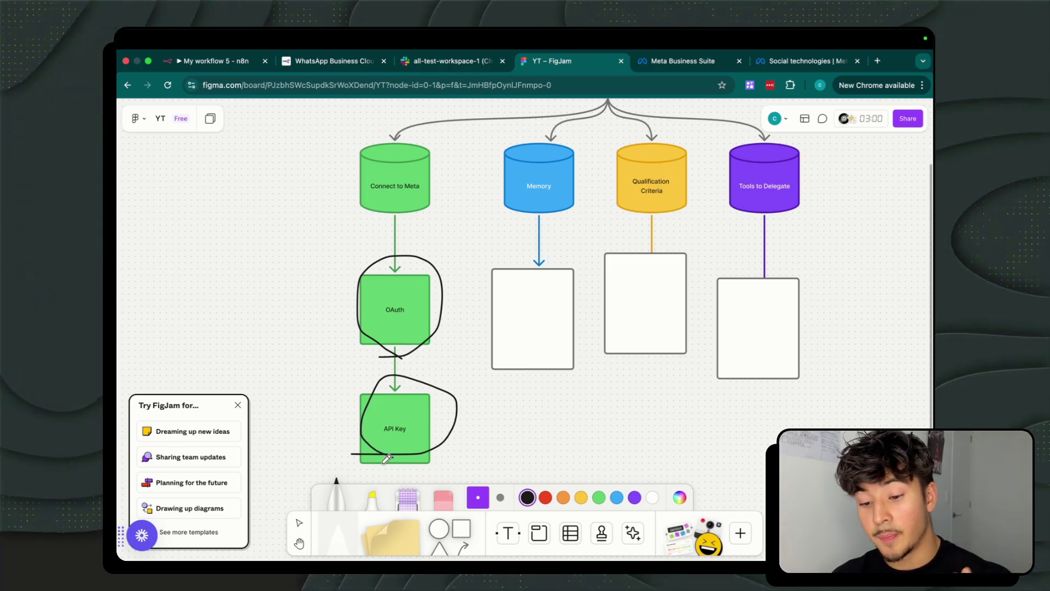
{"action": "key", "text": "super+z"}
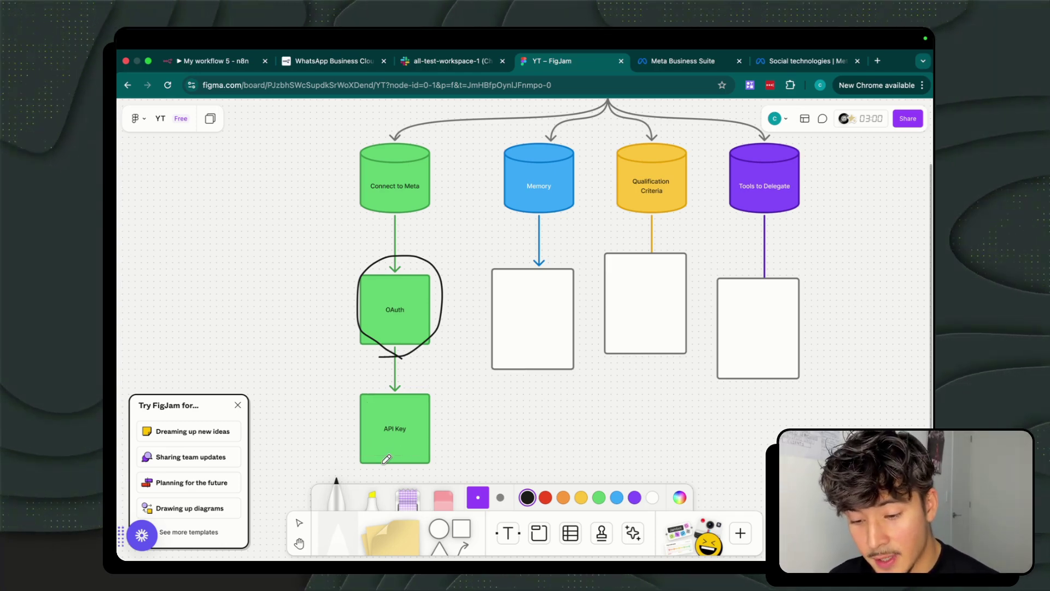
{"action": "key", "text": "super+z"}
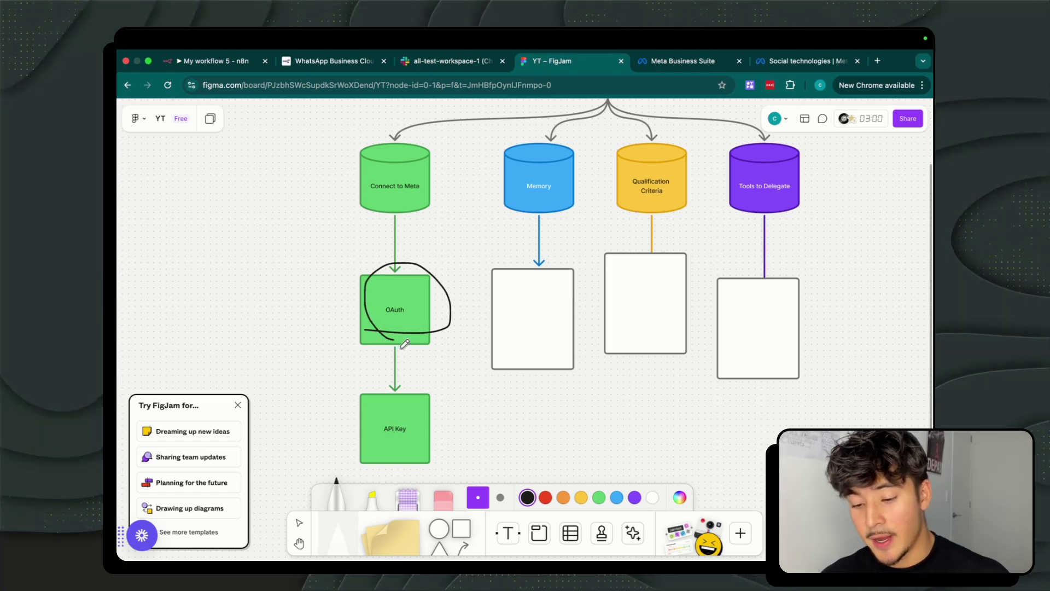
{"action": "mouse_move", "coordinate": [436, 431]}
{"action": "left_mouse_down"}
{"action": "mouse_move", "coordinate": [372, 448]}
{"action": "mouse_move", "coordinate": [395, 447]}
{"action": "left_mouse_up"}
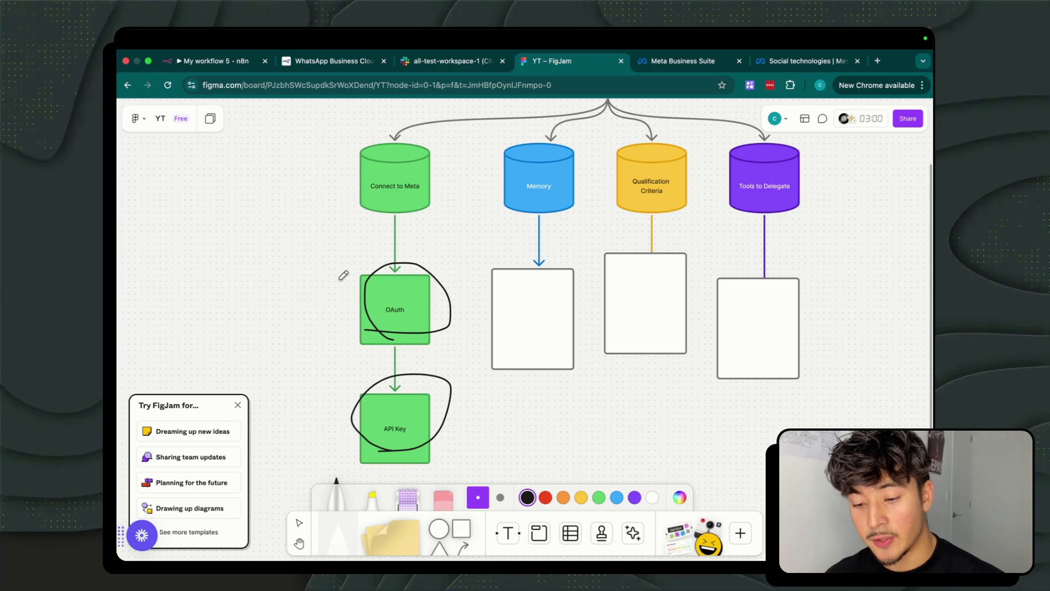
Step: Go past Meta Business Suite to Meta for Developers and start creating an app from My Apps
{"action": "key", "text": "ctrl+Tab"}
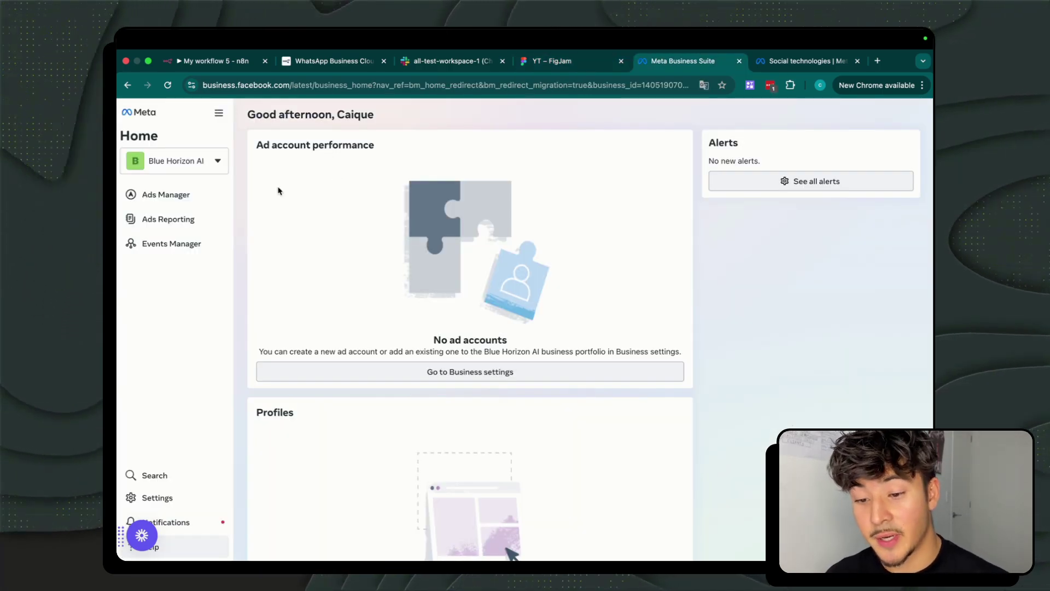
{"action": "left_click", "coordinate": [267, 88]}
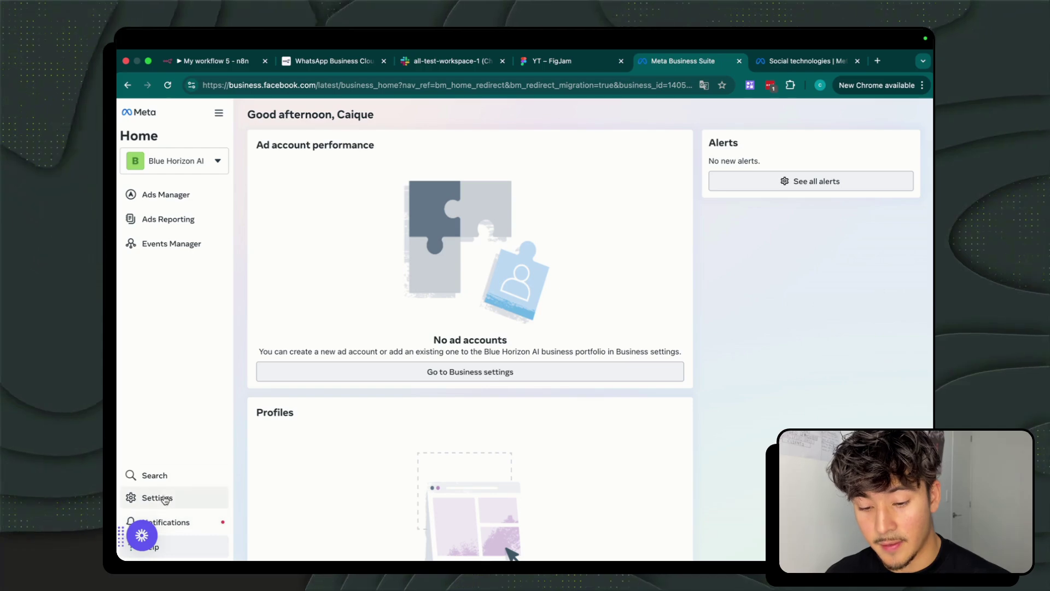
{"action": "left_click", "coordinate": [783, 63]}
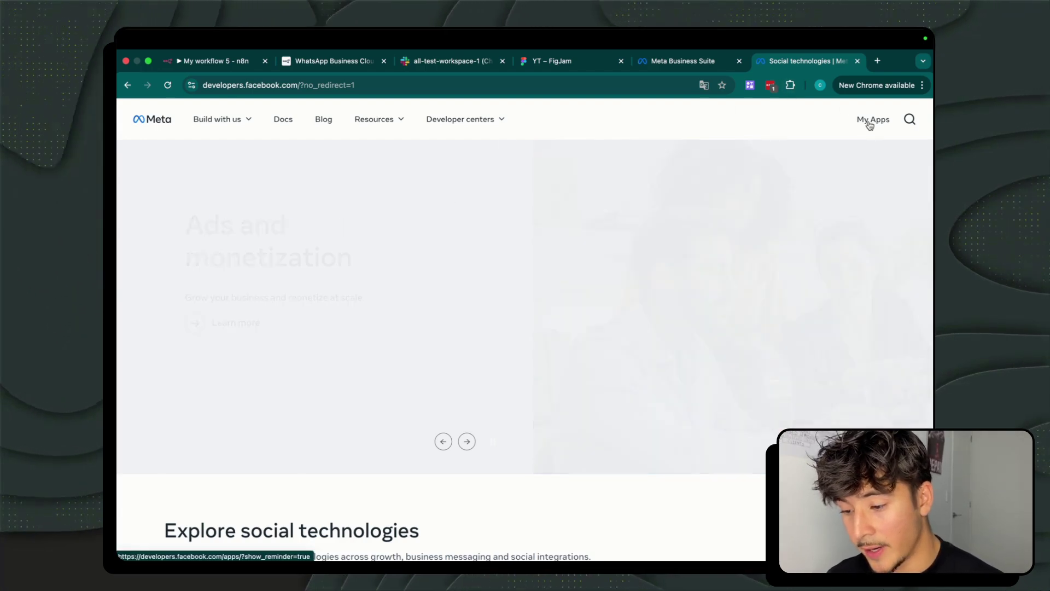
{"action": "left_click", "coordinate": [869, 122]}
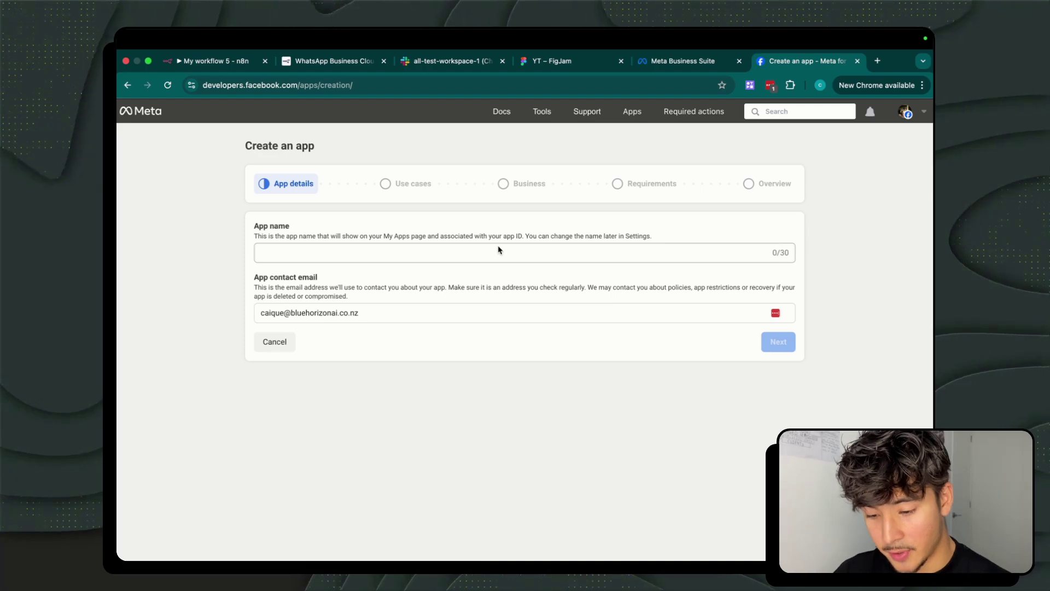
Step: Name the new app YTdemo, keep the prefilled contact email, and continue to the use cases
{"action": "left_click", "coordinate": [495, 254]}
{"action": "type", "text": "YTdemo"}
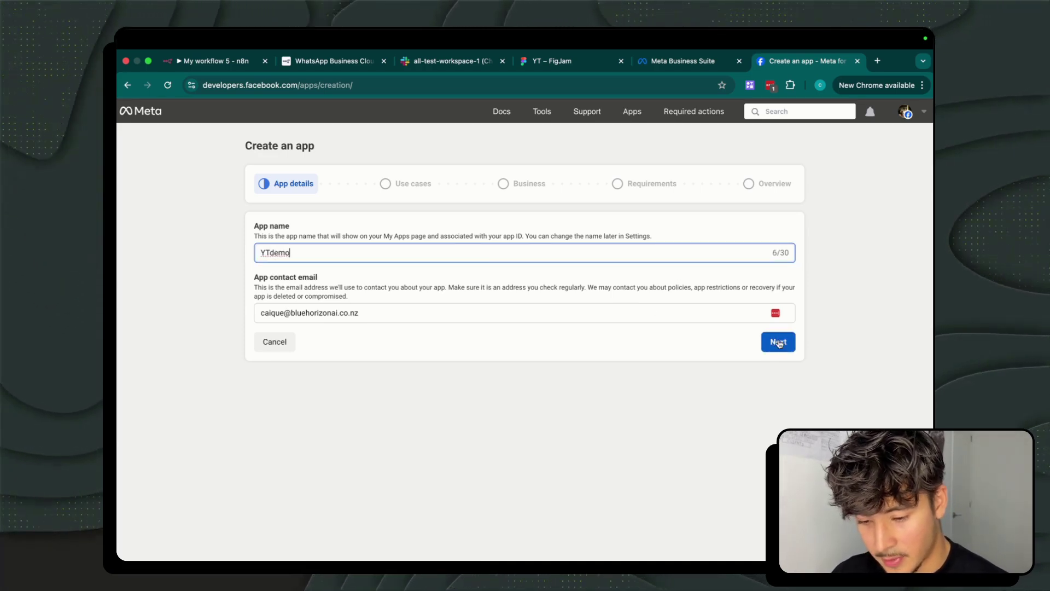
{"action": "triple_click", "coordinate": [405, 313]}
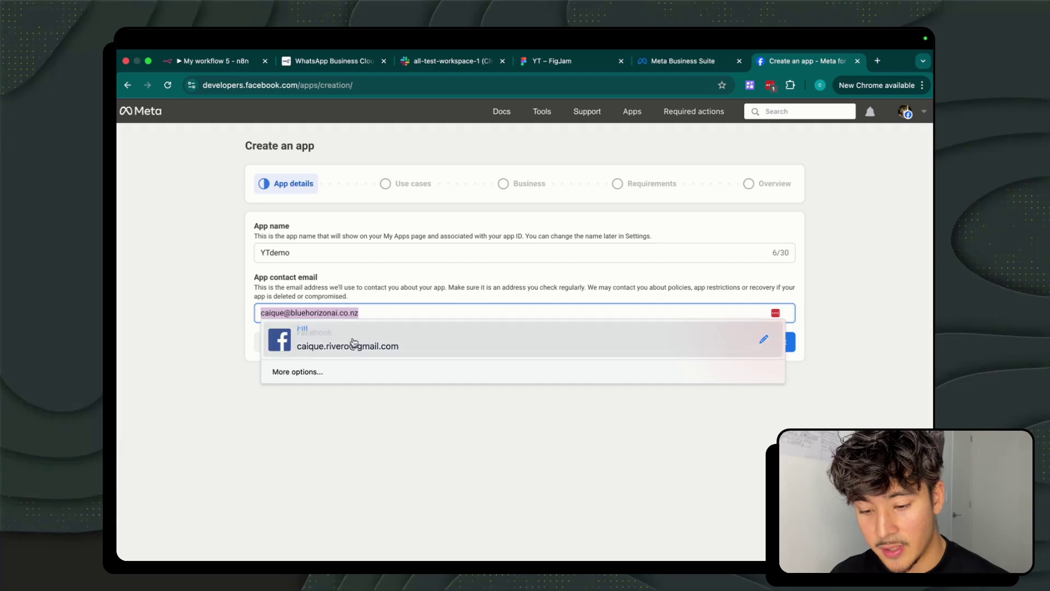
{"action": "left_click", "coordinate": [384, 298]}
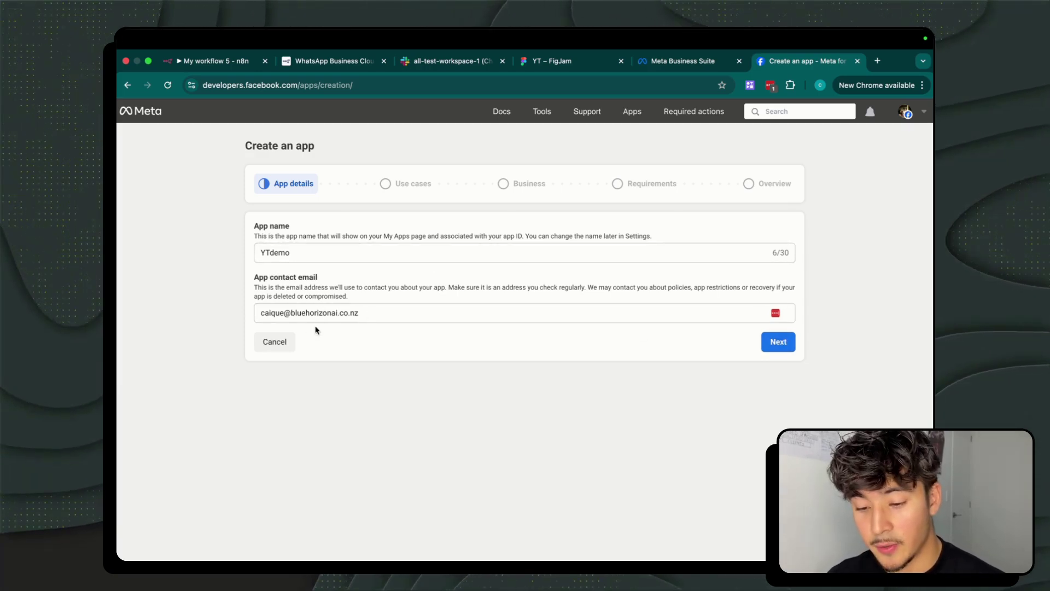
{"action": "left_click", "coordinate": [774, 343]}
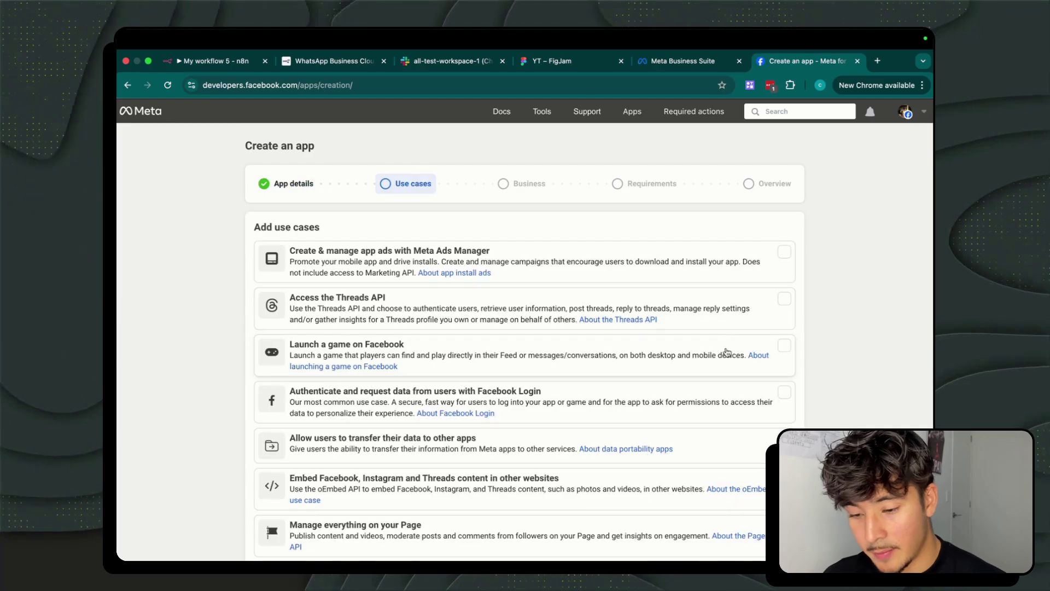
Step: Select Other as the use case and Business as the app type, continuing to the app details
{"action": "scroll", "coordinate": [343, 360], "scroll_direction": "down", "scroll_amount": 5}
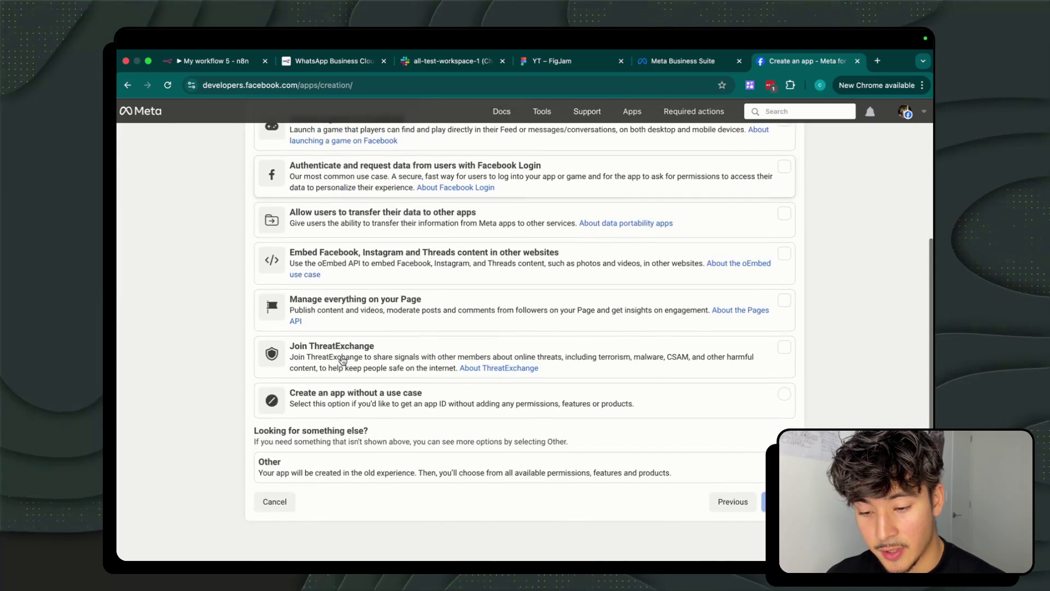
{"action": "left_click", "coordinate": [335, 500]}
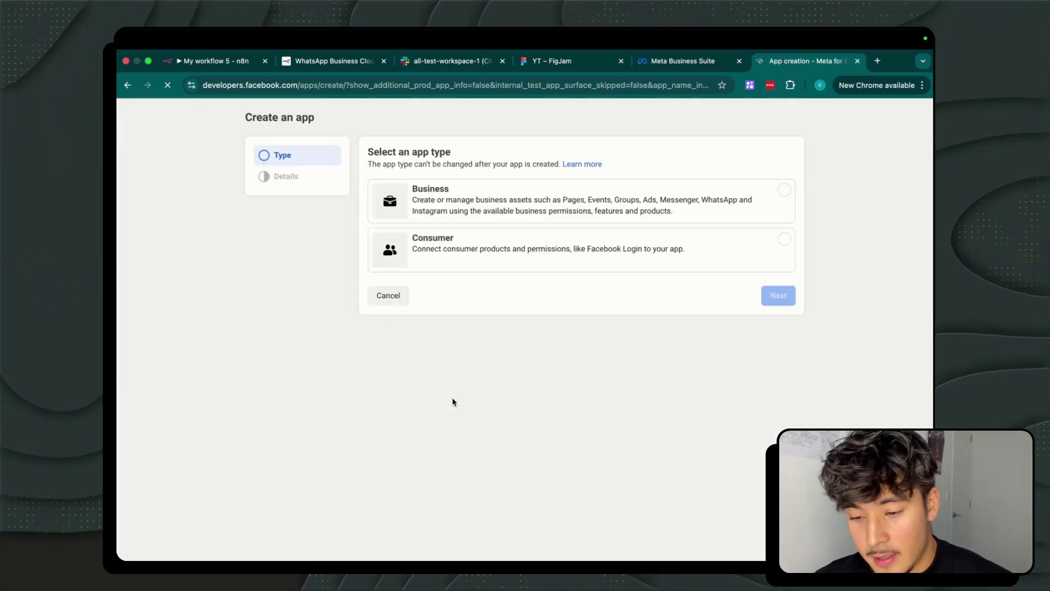
{"action": "left_click", "coordinate": [466, 198]}
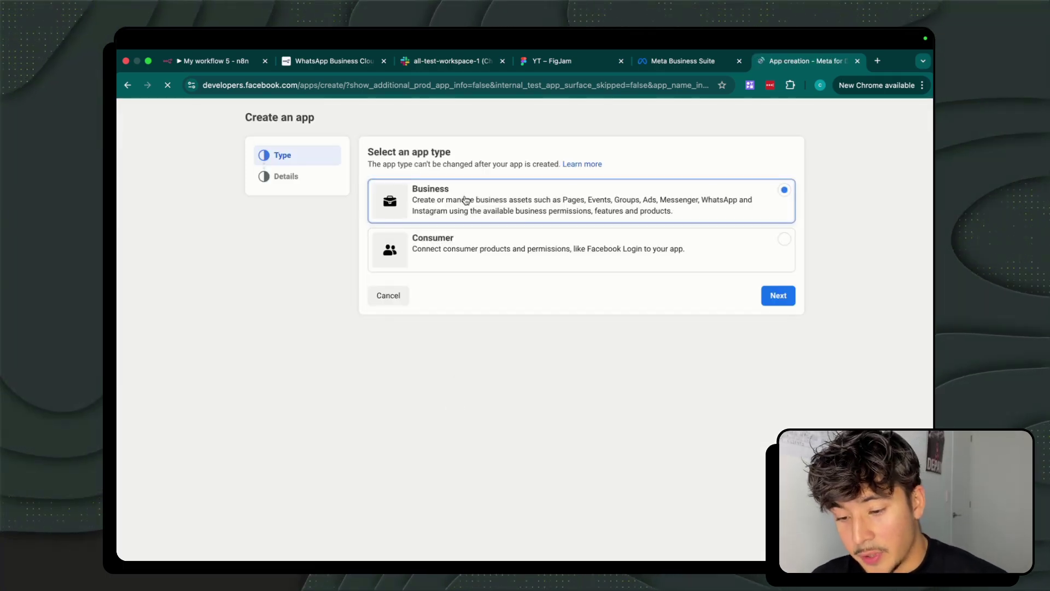
{"action": "left_click", "coordinate": [782, 295]}
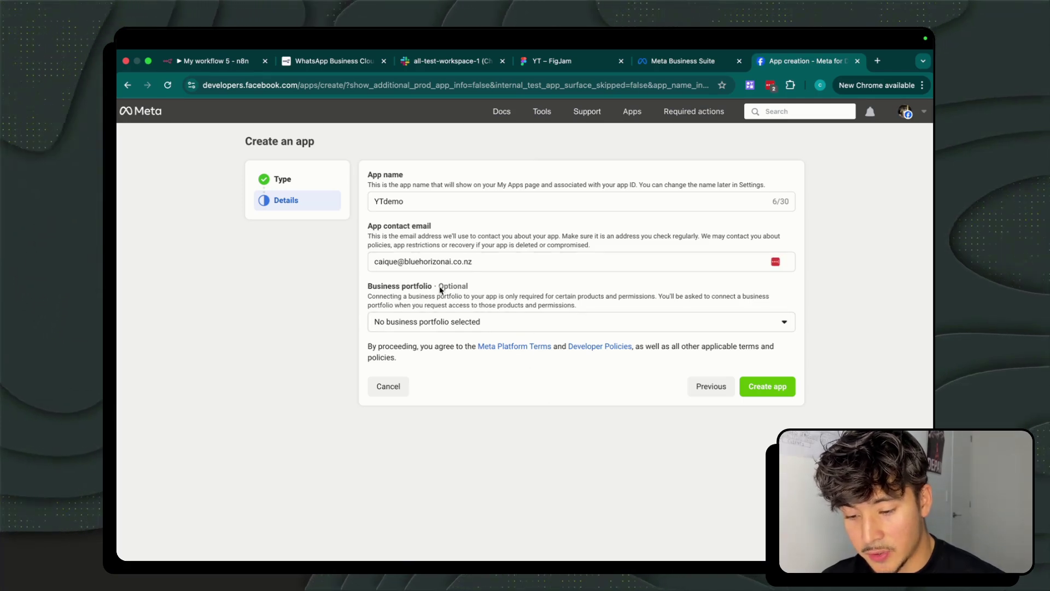
Step: Create the YTdemo app without a business portfolio and set up the WhatsApp product for it
{"action": "left_click_drag", "start_coordinate": [436, 285], "coordinate": [357, 291]}
{"action": "left_click", "coordinate": [752, 397]}
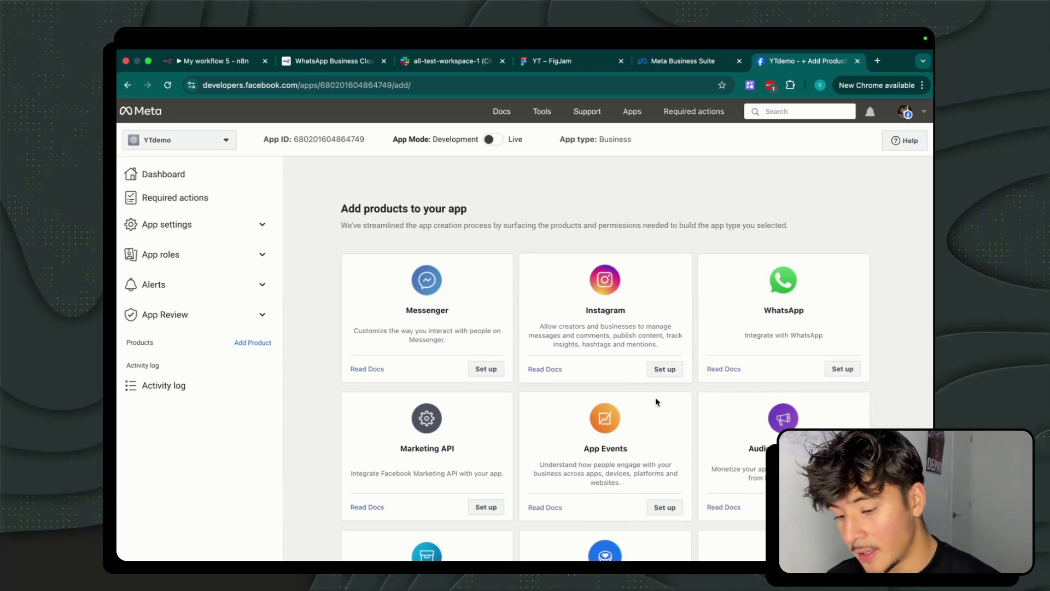
{"action": "left_click", "coordinate": [849, 373]}
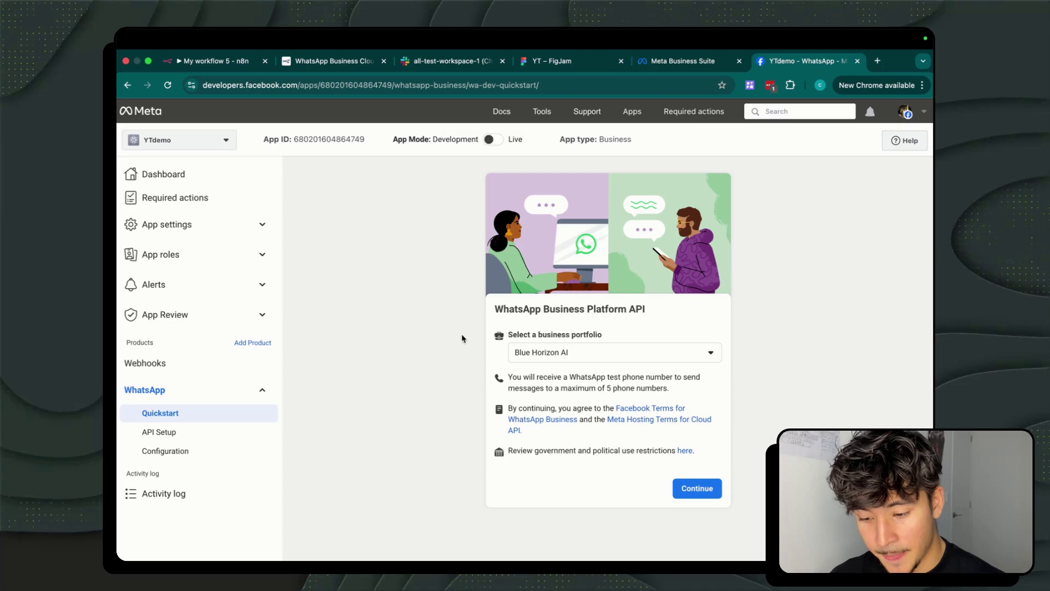
Step: Switch to n8n and add a WhatsApp Business Cloud trigger that fires on messages as the workflow's first step
{"action": "left_click", "coordinate": [214, 60]}
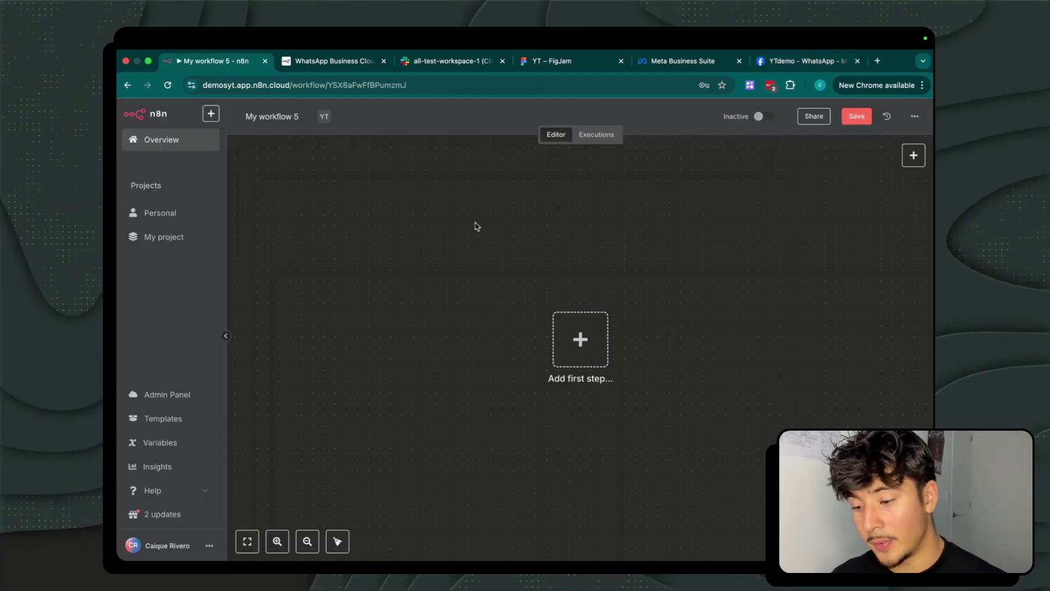
{"action": "left_click", "coordinate": [588, 340]}
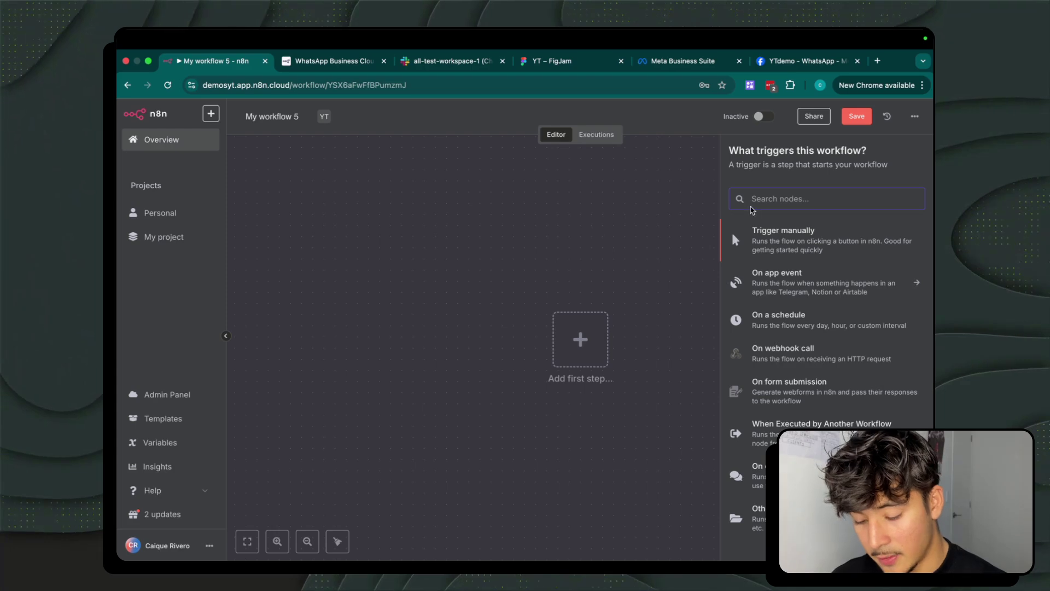
{"action": "type", "text": "whats"}
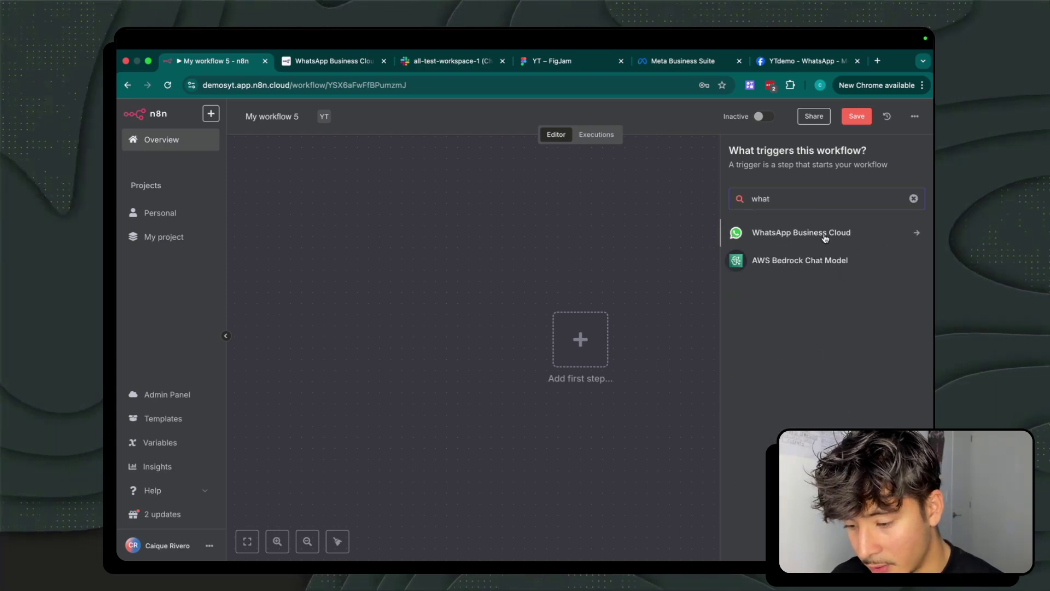
{"action": "left_click", "coordinate": [884, 234]}
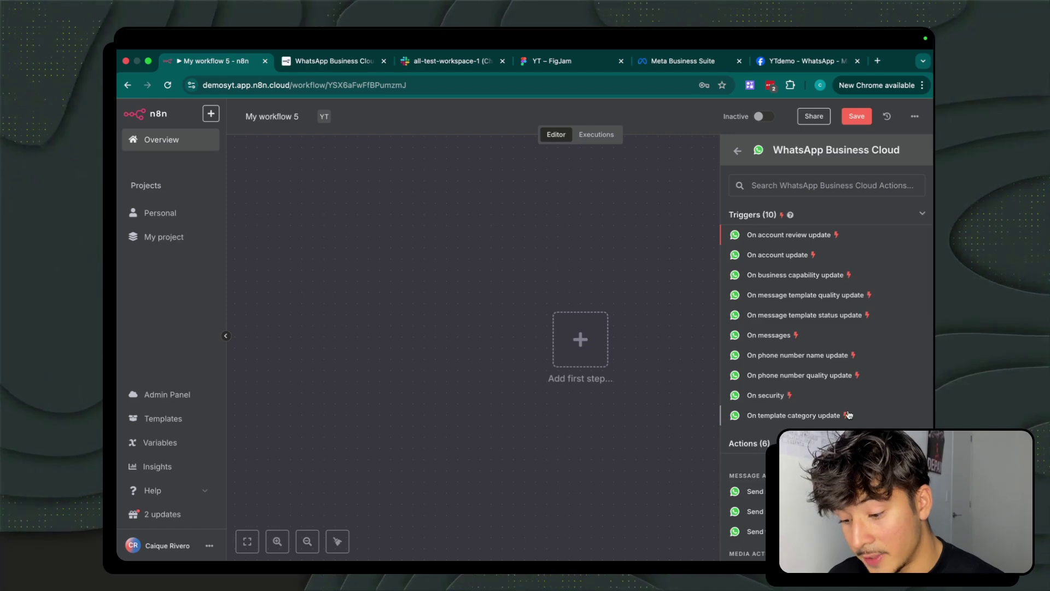
{"action": "scroll", "coordinate": [849, 415], "scroll_direction": "down", "scroll_amount": 3}
{"action": "scroll", "coordinate": [794, 335], "scroll_direction": "up", "scroll_amount": 3}
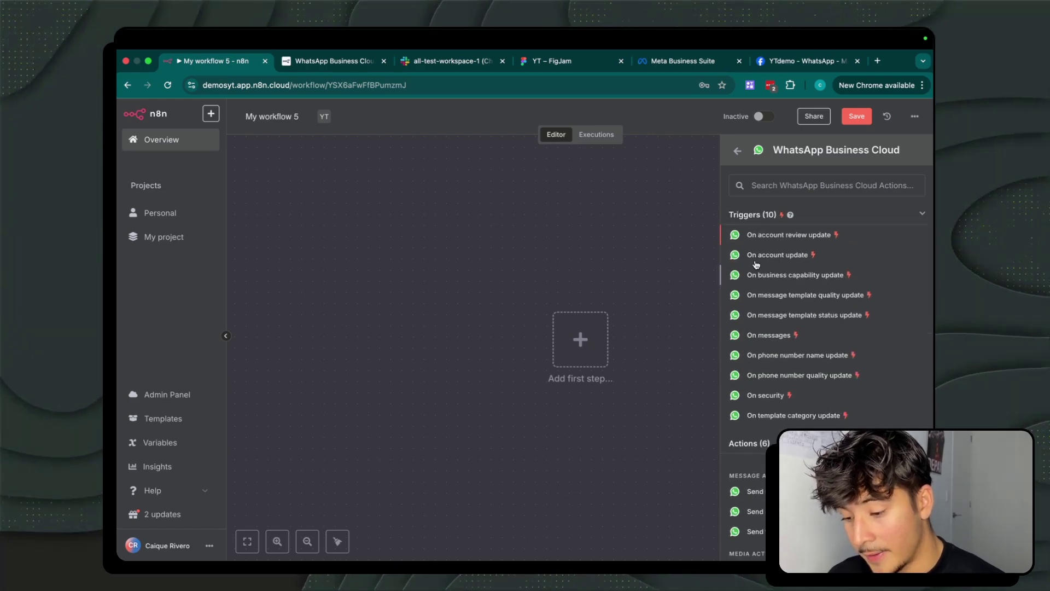
{"action": "left_click", "coordinate": [769, 336]}
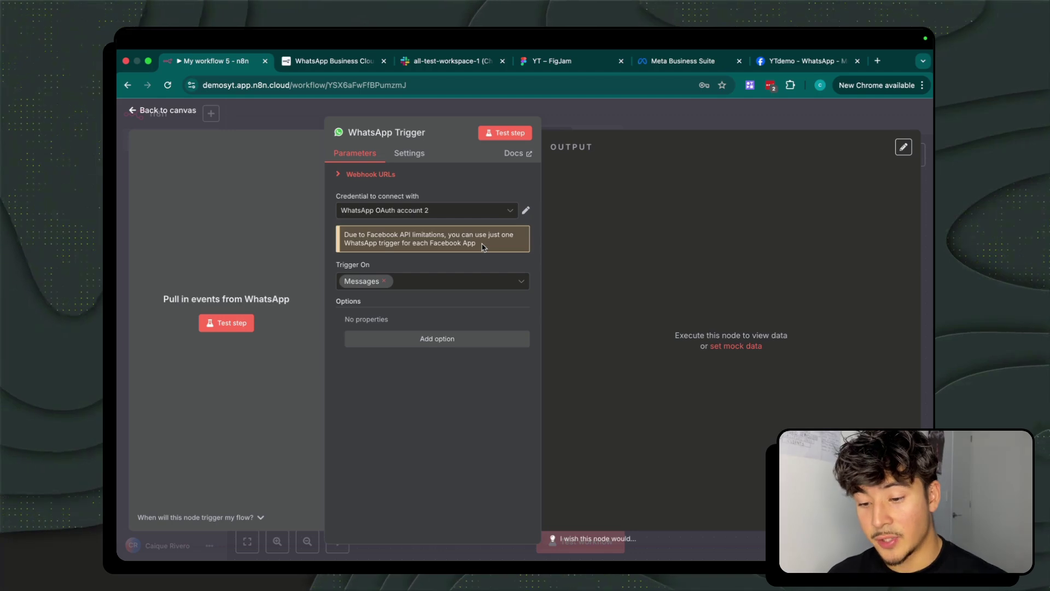
Step: Create a new WhatsApp OAuth credential for the trigger, leaving its Client ID and Client Secret empty
{"action": "left_click", "coordinate": [464, 210]}
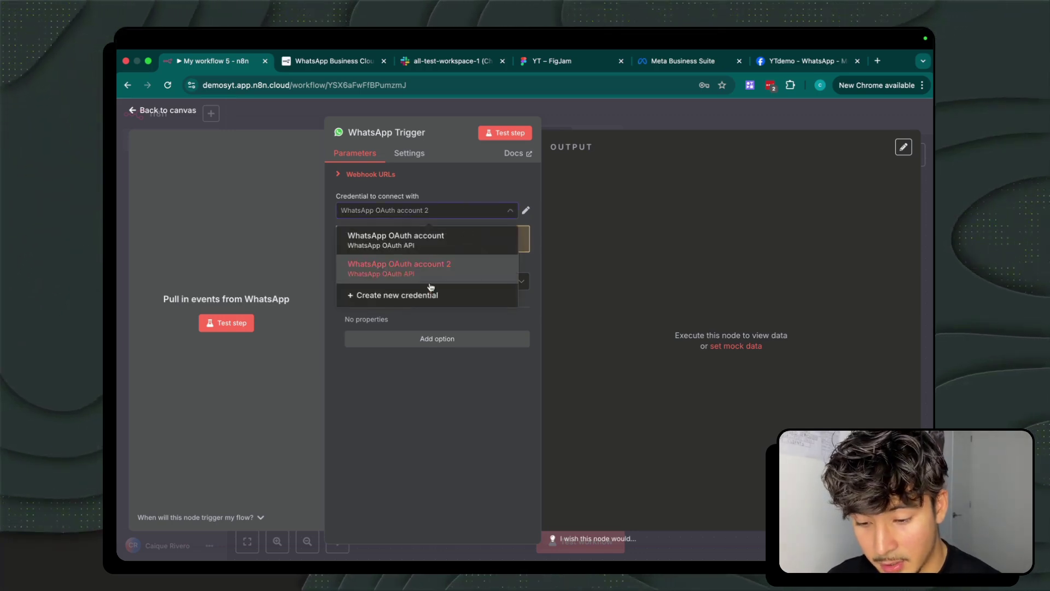
{"action": "left_click", "coordinate": [428, 295]}
{"action": "left_click", "coordinate": [423, 281]}
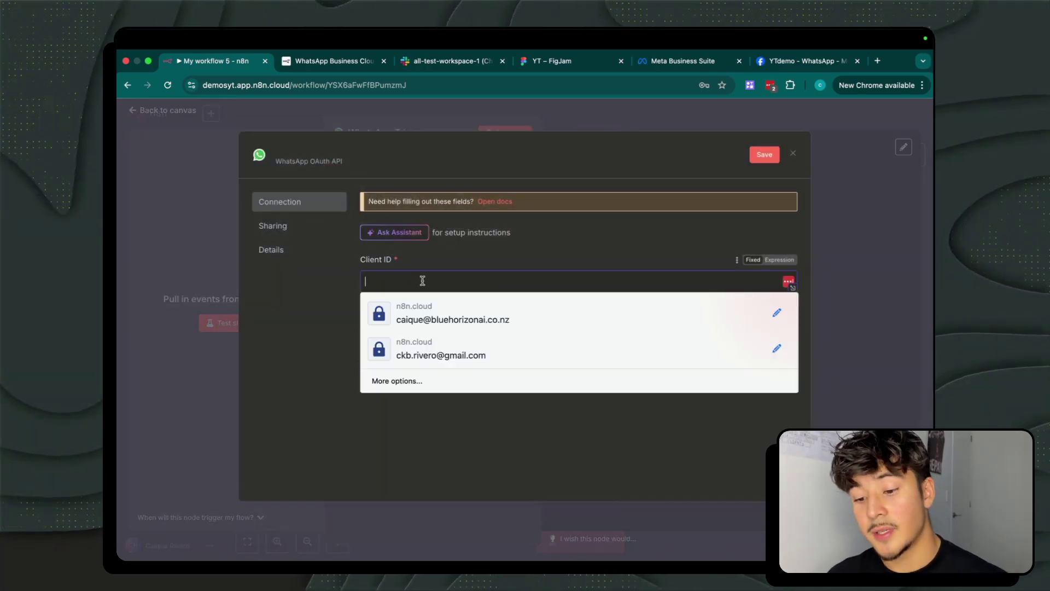
{"action": "left_click", "coordinate": [407, 347]}
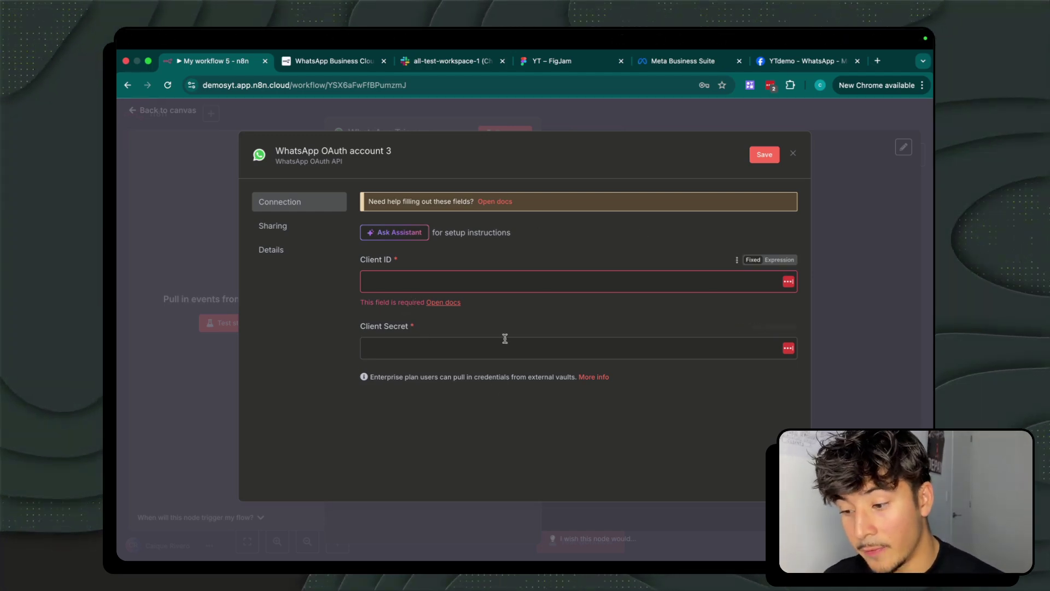
Step: In Meta for Developers, continue the WhatsApp setup with the Blue Horizon AI portfolio and open YTdemo's basic app settings
{"action": "left_click", "coordinate": [775, 63]}
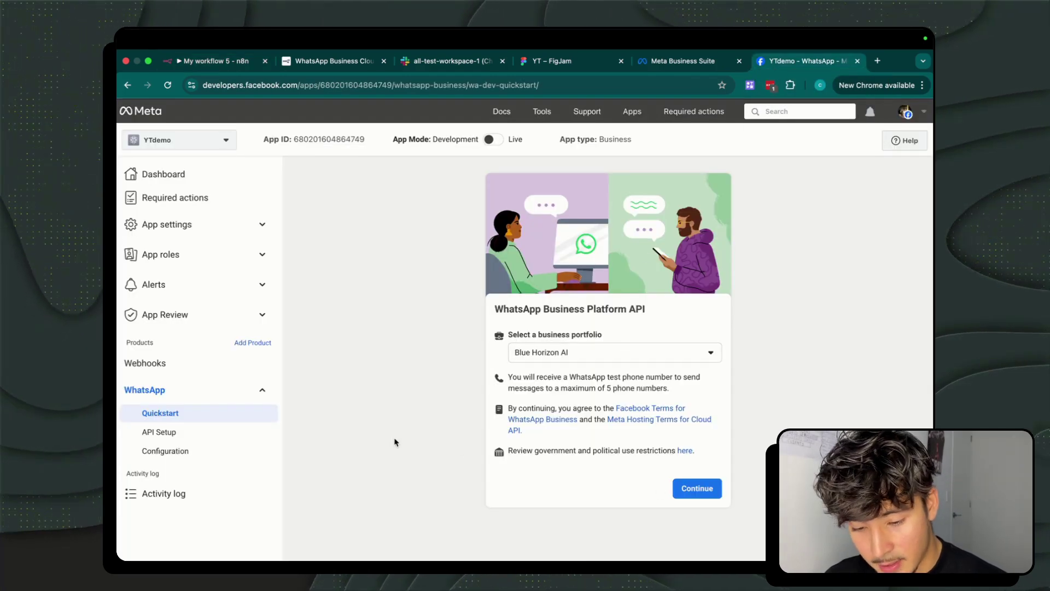
{"action": "left_click", "coordinate": [685, 493]}
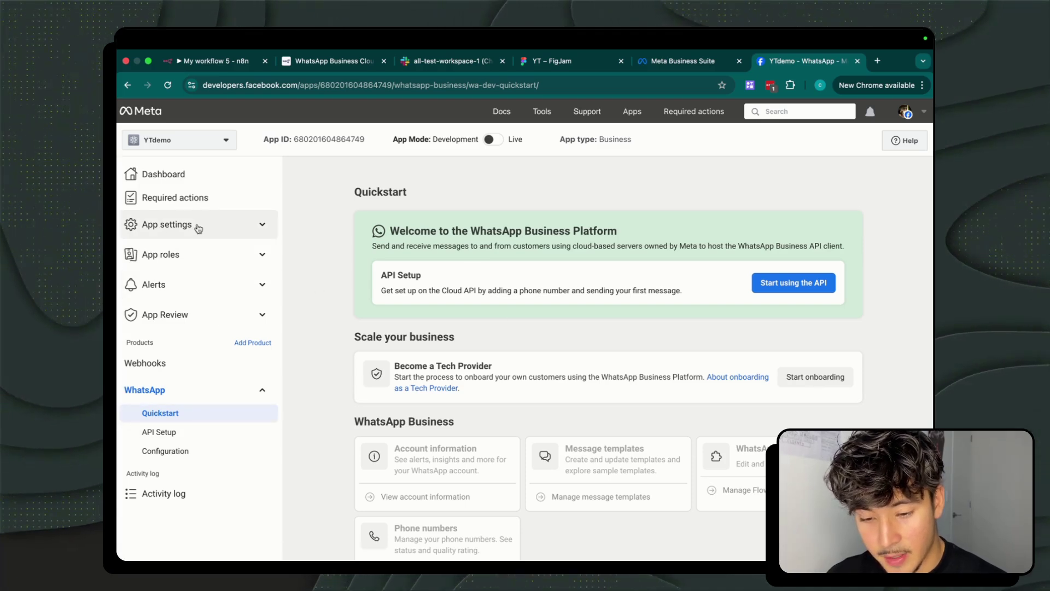
{"action": "left_click", "coordinate": [197, 254]}
{"action": "left_click", "coordinate": [197, 227]}
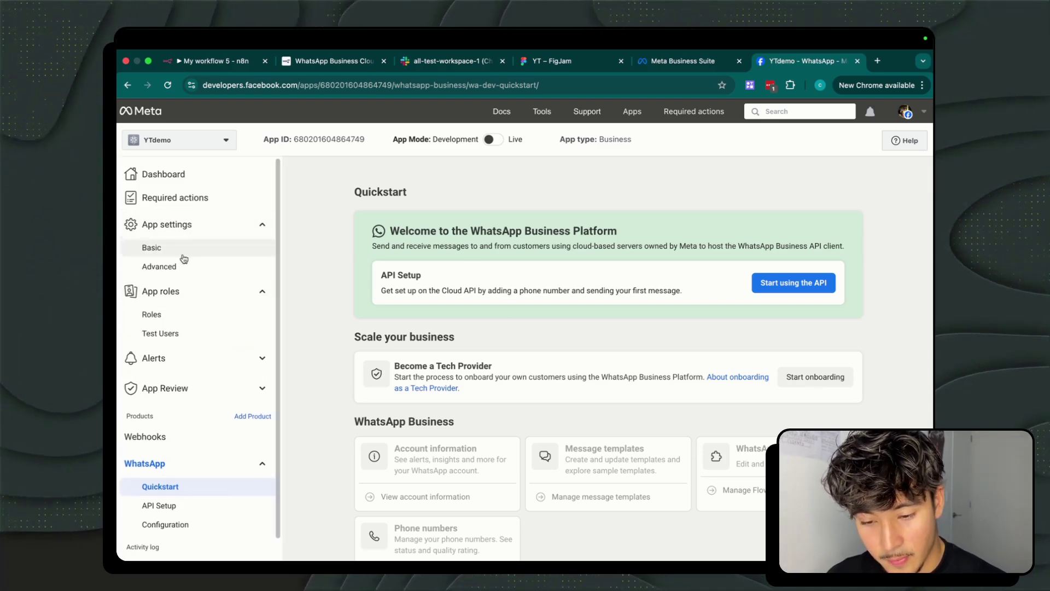
{"action": "left_click", "coordinate": [183, 249]}
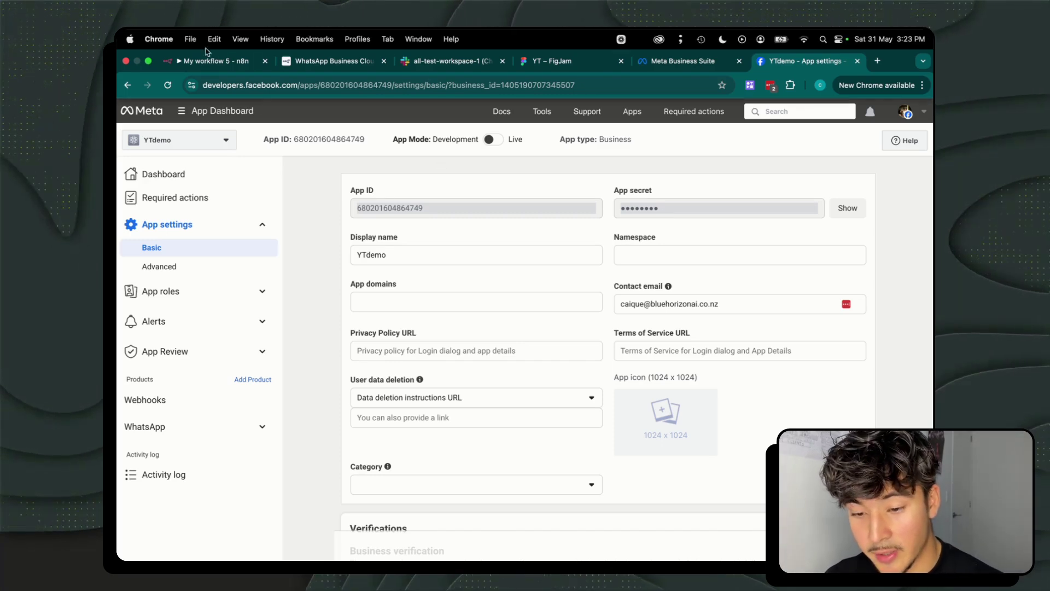
Step: Copy YTdemo's App ID into the n8n credential's Client ID and return to the Meta app settings for the app secret
{"action": "left_click", "coordinate": [217, 61]}
{"action": "left_click", "coordinate": [411, 282]}
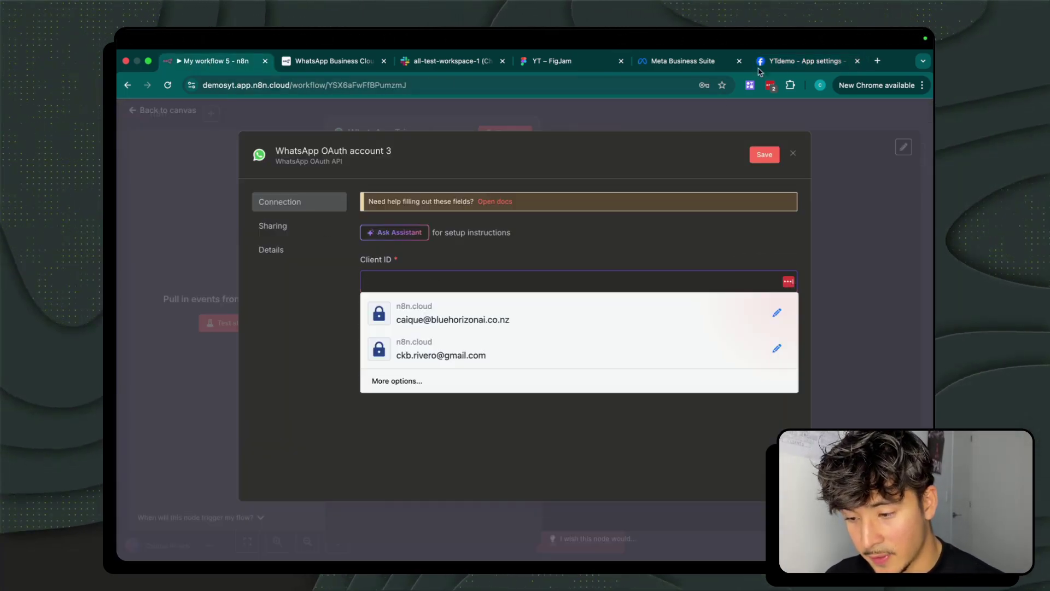
{"action": "left_click", "coordinate": [804, 61]}
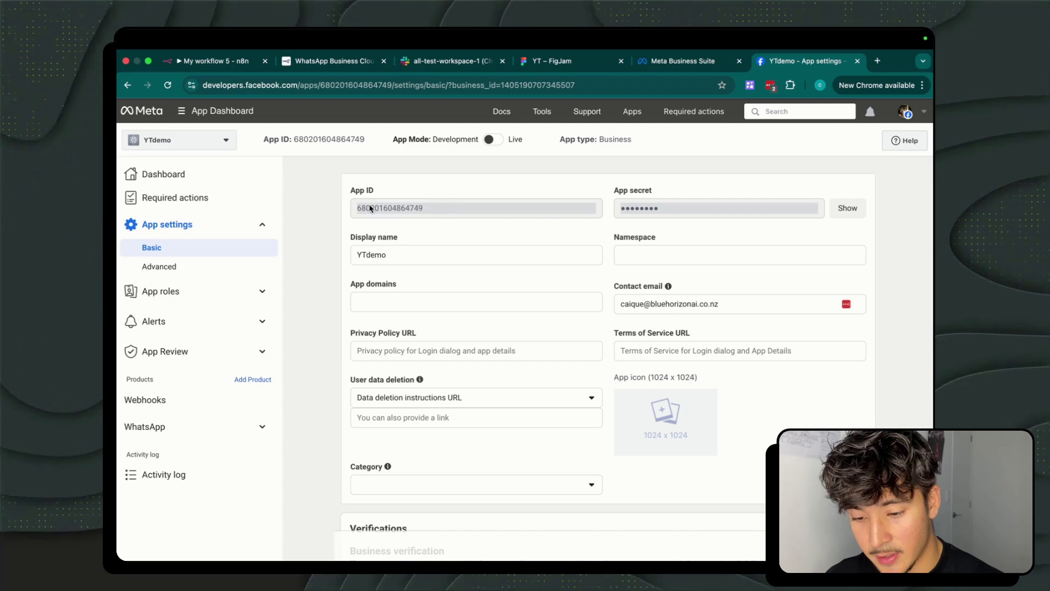
{"action": "double_click", "coordinate": [427, 208]}
{"action": "key", "text": "super+c"}
{"action": "key", "text": "super+1"}
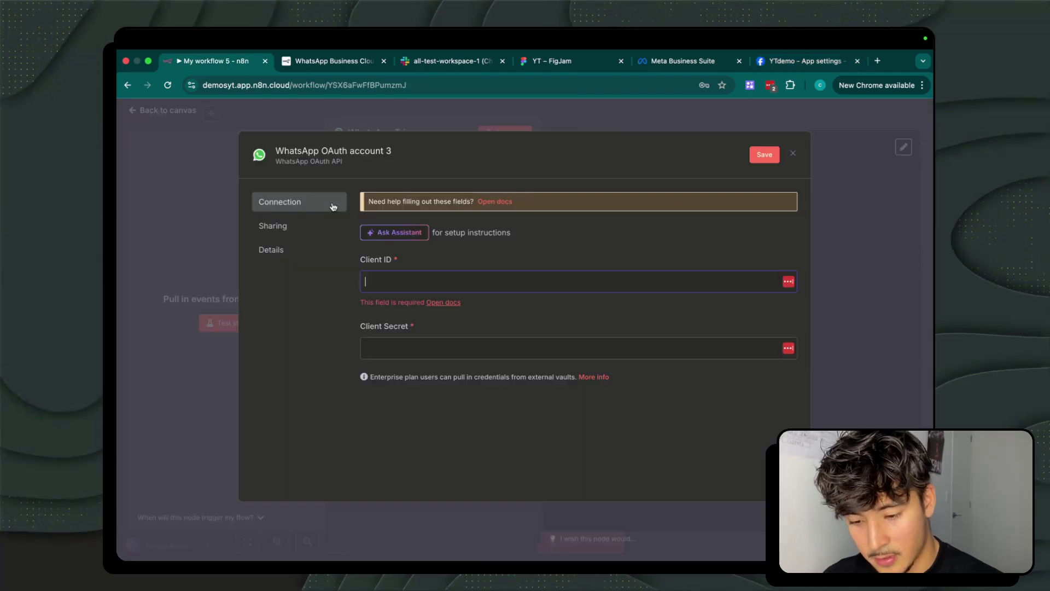
{"action": "key", "text": "super+v"}
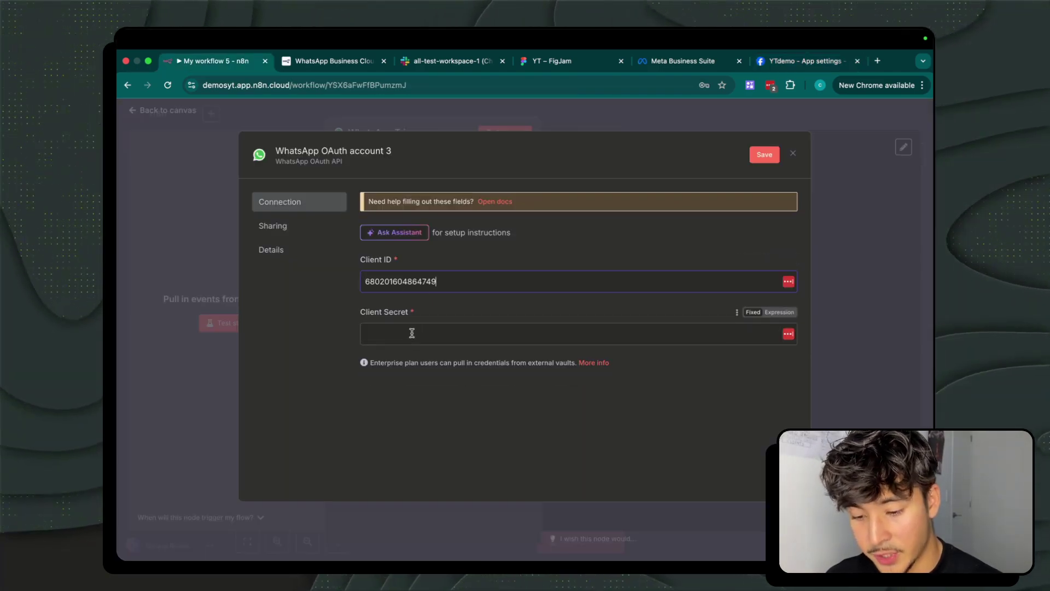
{"action": "left_click", "coordinate": [768, 65]}
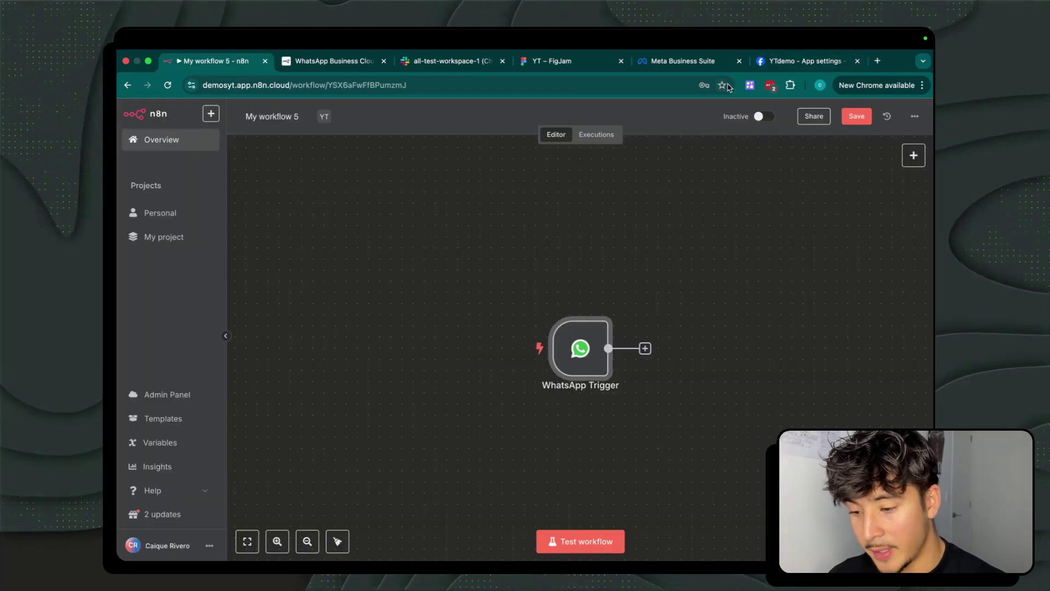
Step: Open YTdemo's WhatsApp API setup in Meta, keep the test number as sender, and select the saved recipient phone number
{"action": "left_click", "coordinate": [802, 60]}
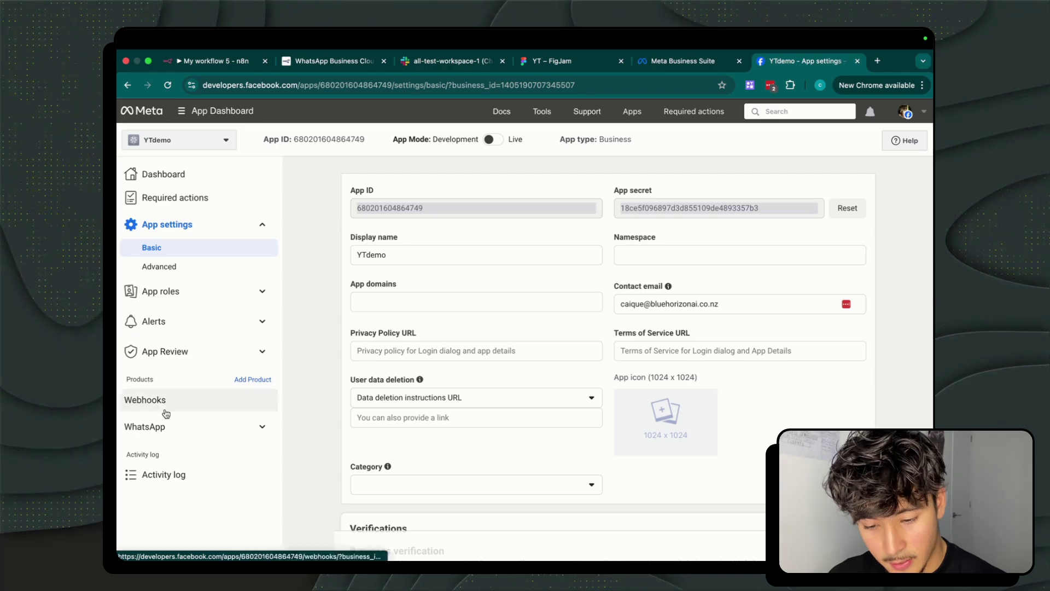
{"action": "left_click", "coordinate": [164, 427]}
{"action": "left_click", "coordinate": [176, 452]}
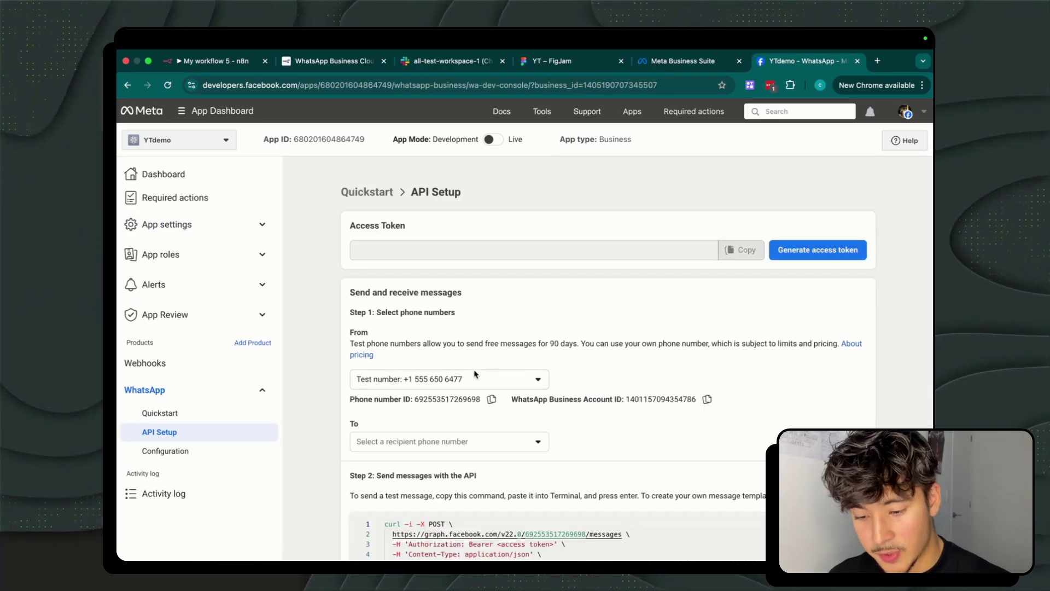
{"action": "left_click_drag", "start_coordinate": [486, 380], "coordinate": [331, 375]}
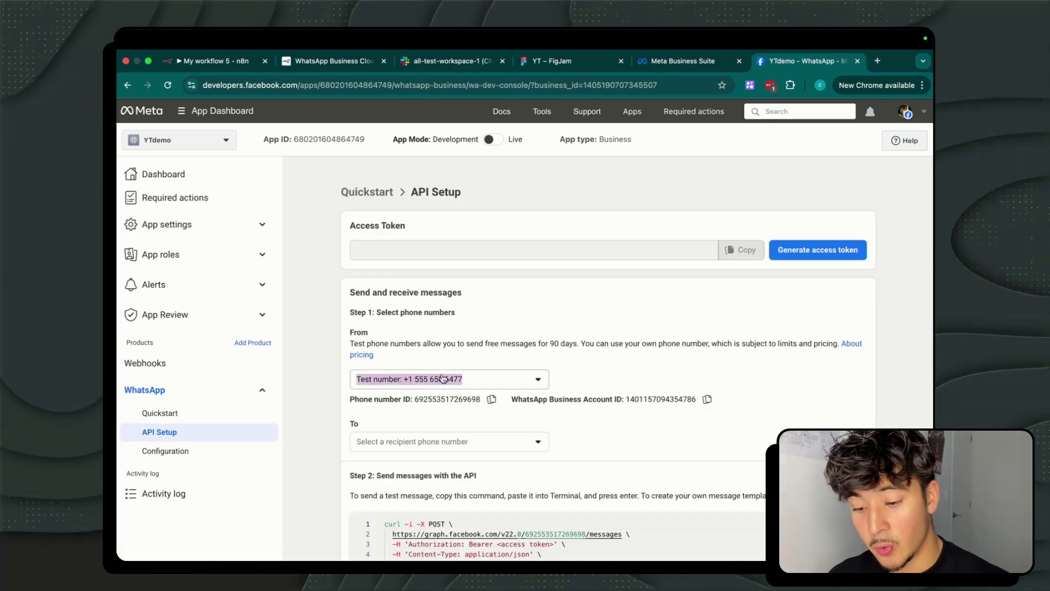
{"action": "left_click", "coordinate": [467, 413]}
{"action": "left_click", "coordinate": [429, 442]}
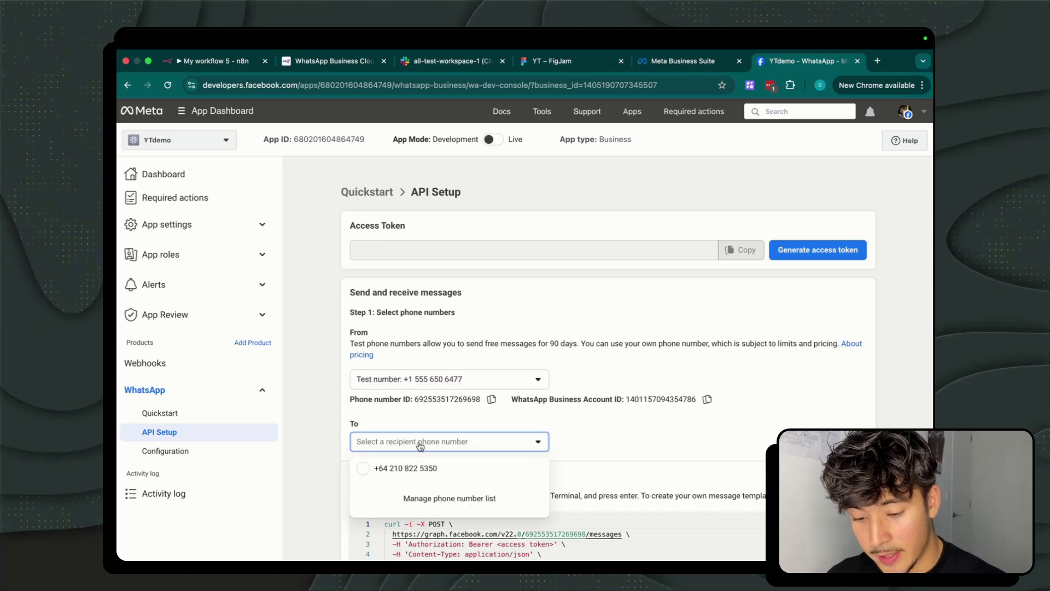
{"action": "left_click", "coordinate": [407, 467]}
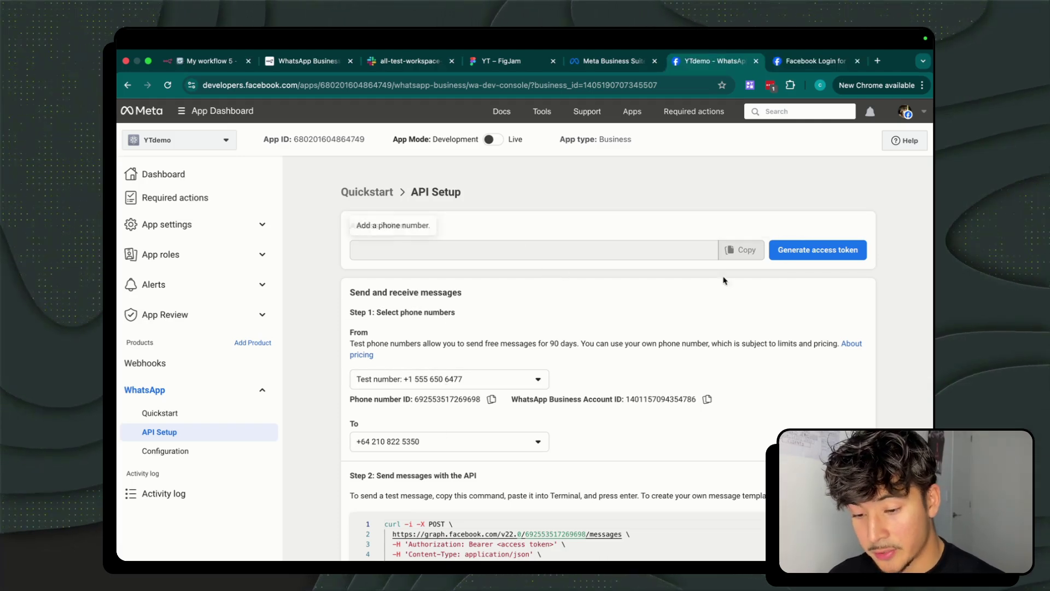
Step: Generate a WhatsApp access token, granting YTdemo access to all current and future WhatsApp accounts
{"action": "left_click", "coordinate": [819, 251]}
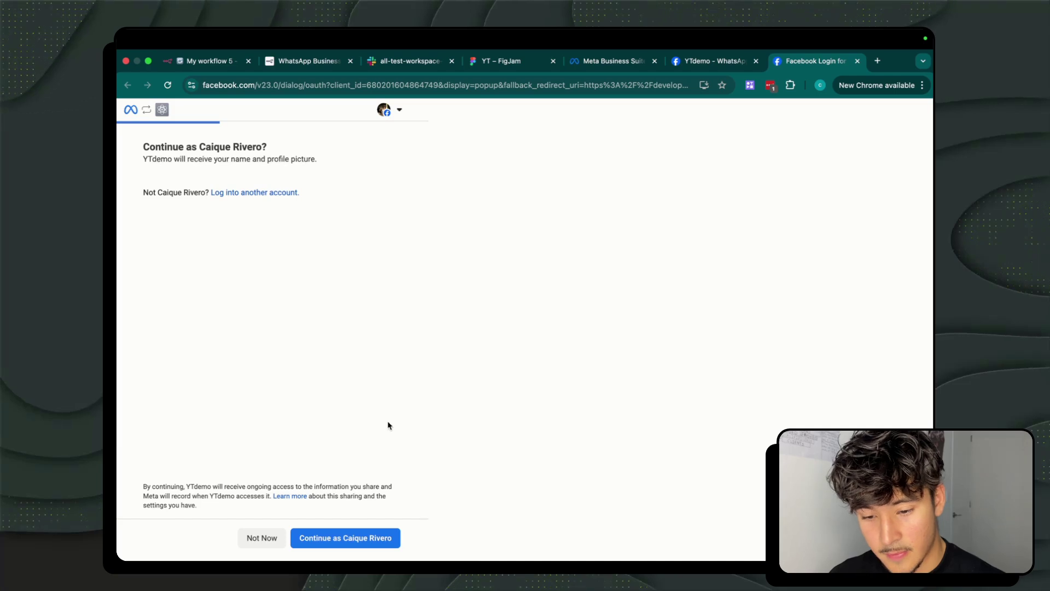
{"action": "left_click", "coordinate": [351, 540]}
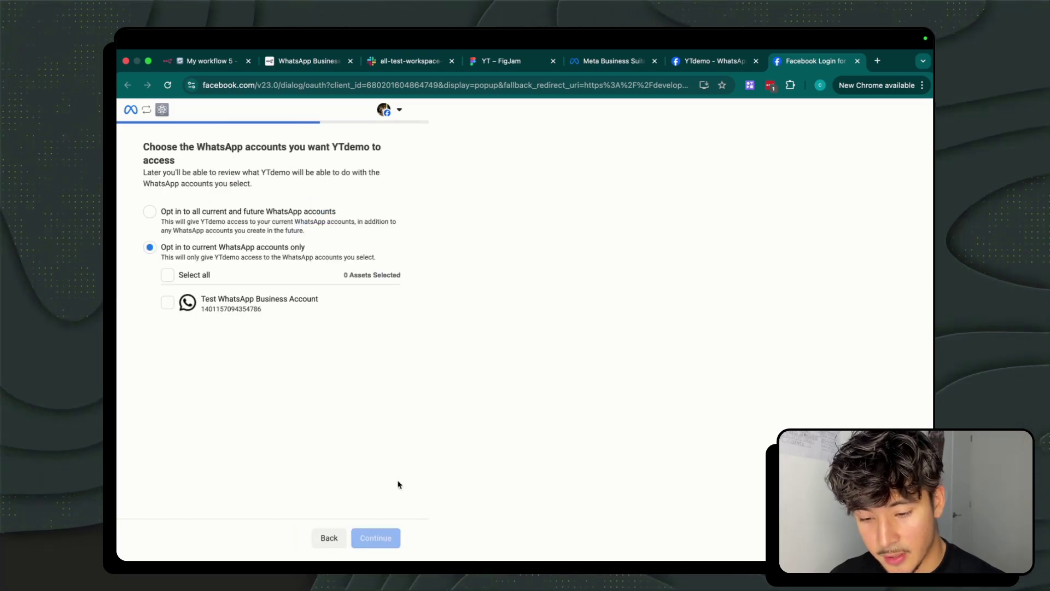
{"action": "left_click", "coordinate": [154, 209]}
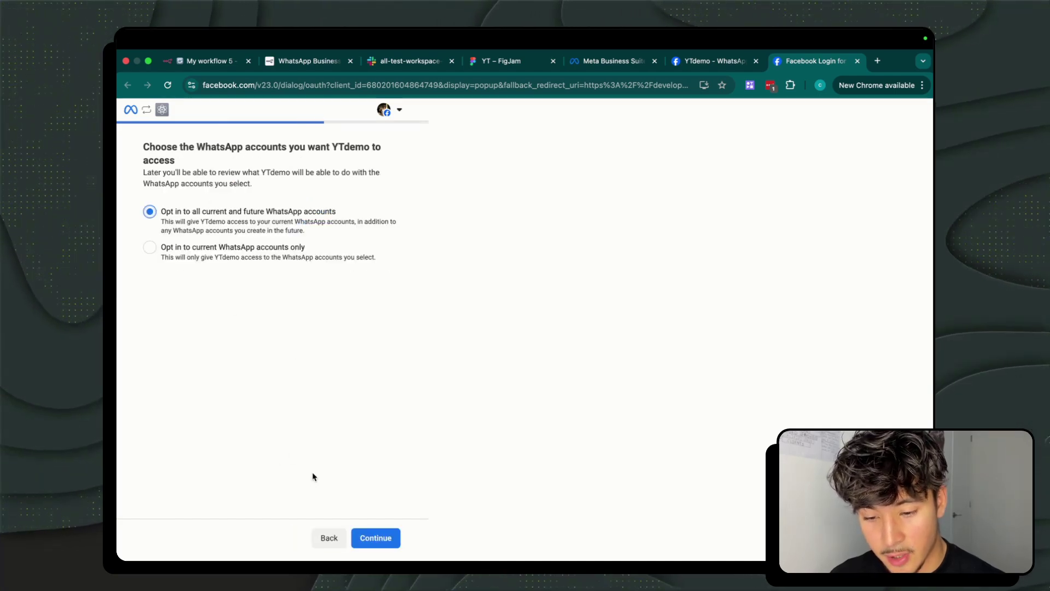
{"action": "left_click", "coordinate": [364, 536]}
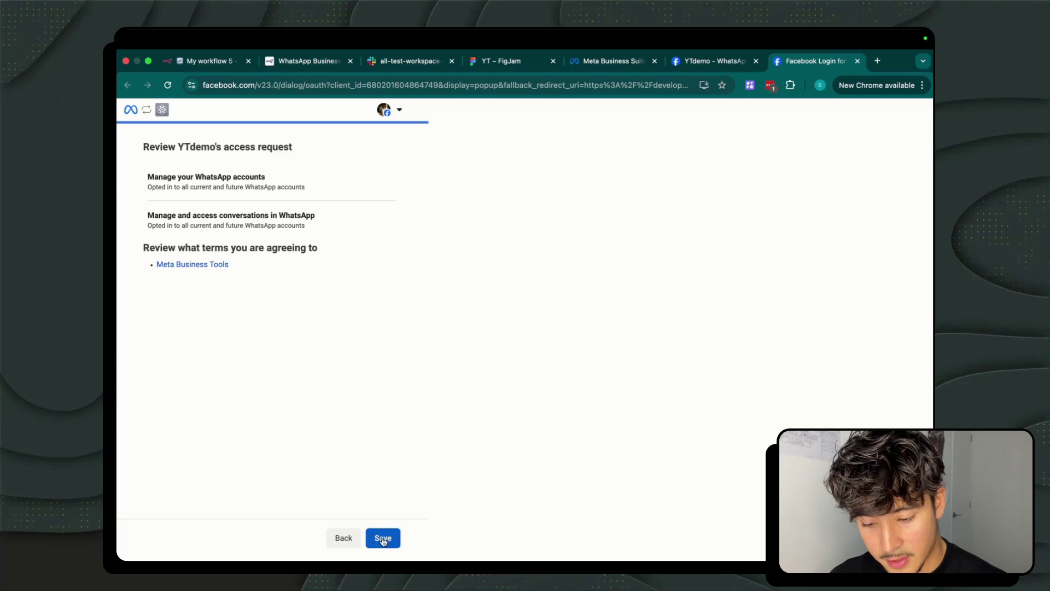
{"action": "left_click", "coordinate": [383, 539]}
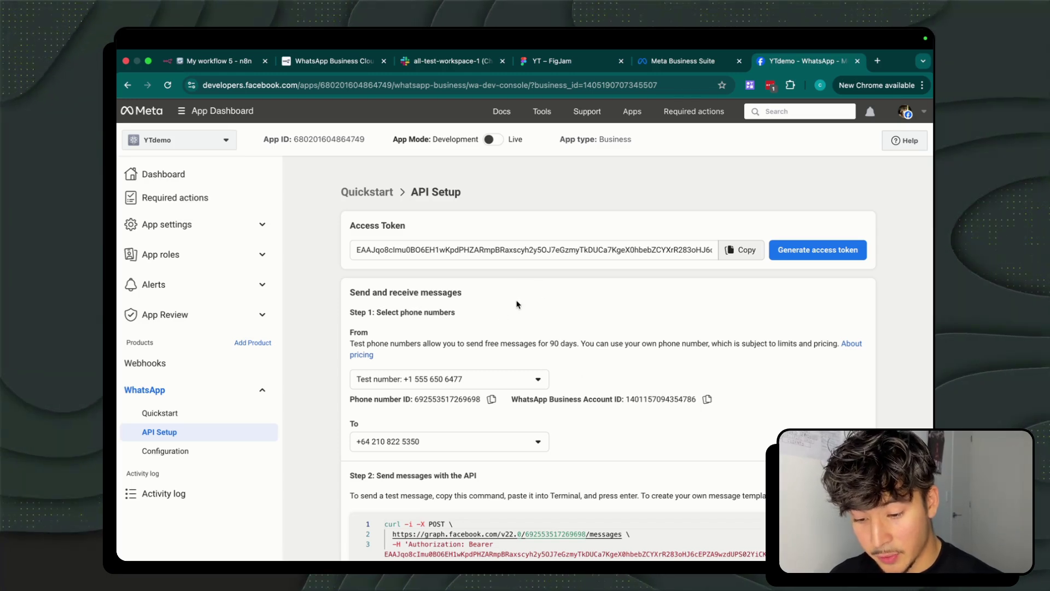
Step: Test the n8n workflow by sending "Hey" to the test number in WhatsApp, and inspect the message body in the trigger's output
{"action": "key", "text": "super+1"}
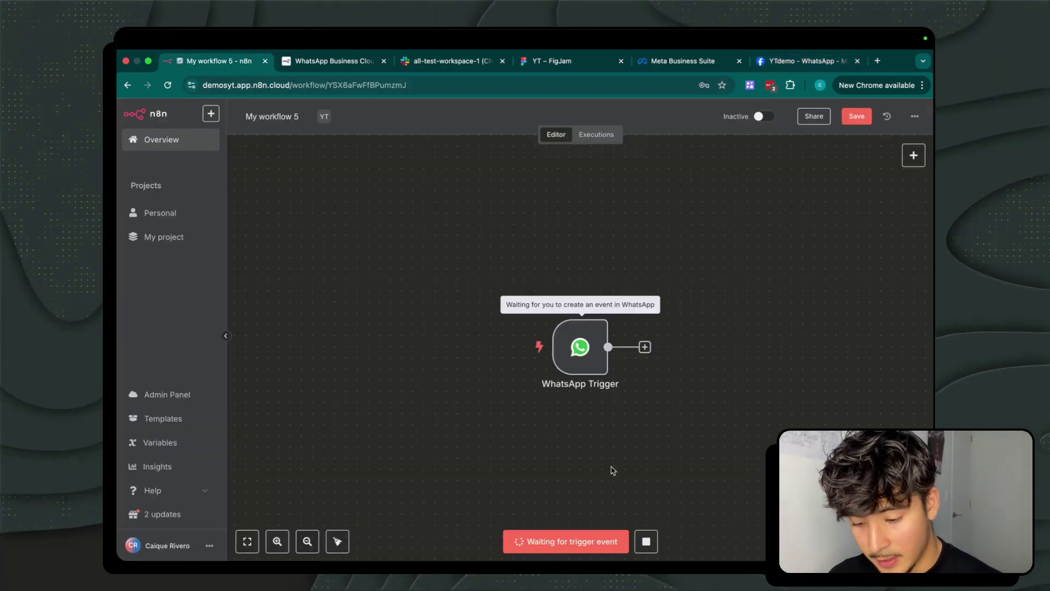
{"action": "left_click", "coordinate": [565, 539]}
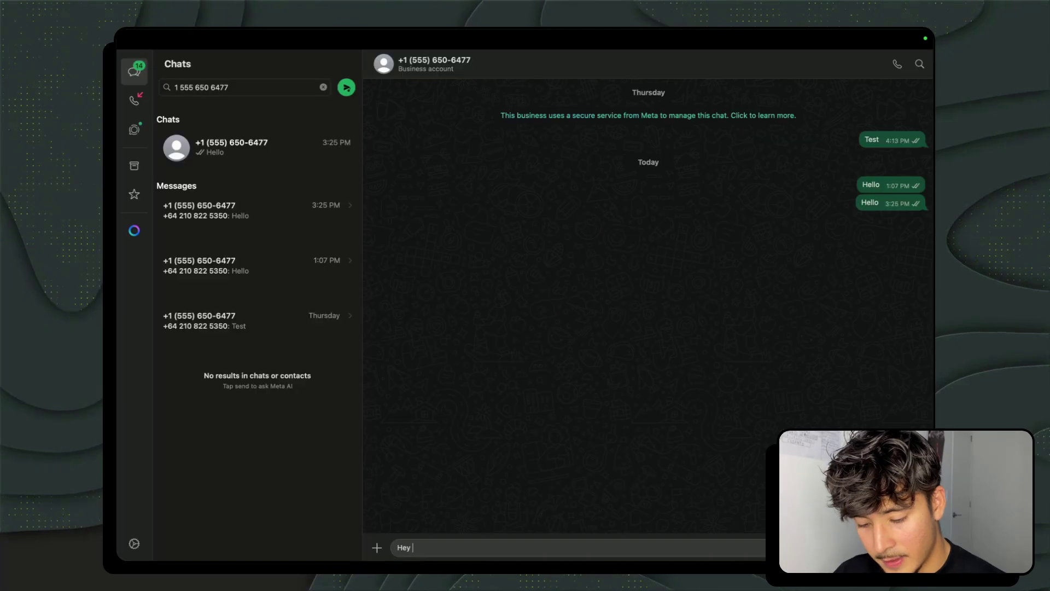
{"action": "key", "text": "Return"}
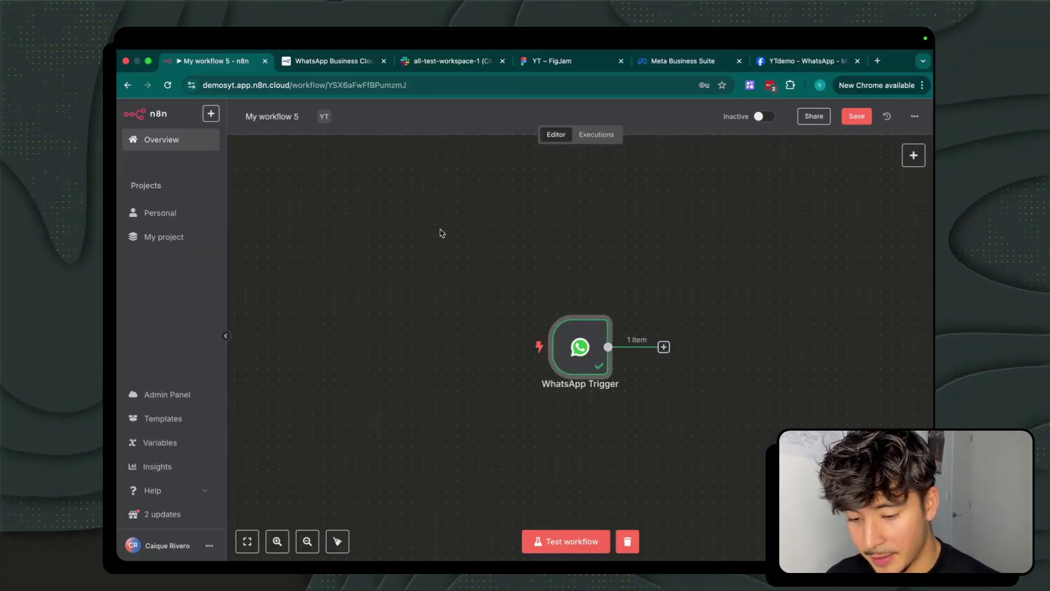
{"action": "double_click", "coordinate": [565, 347]}
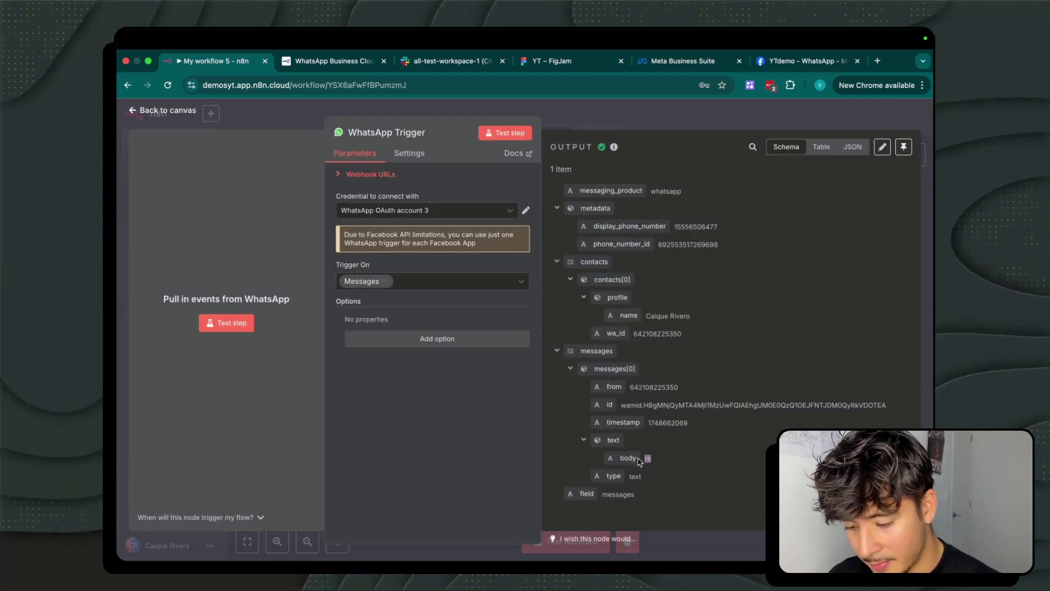
{"action": "key", "text": "Escape"}
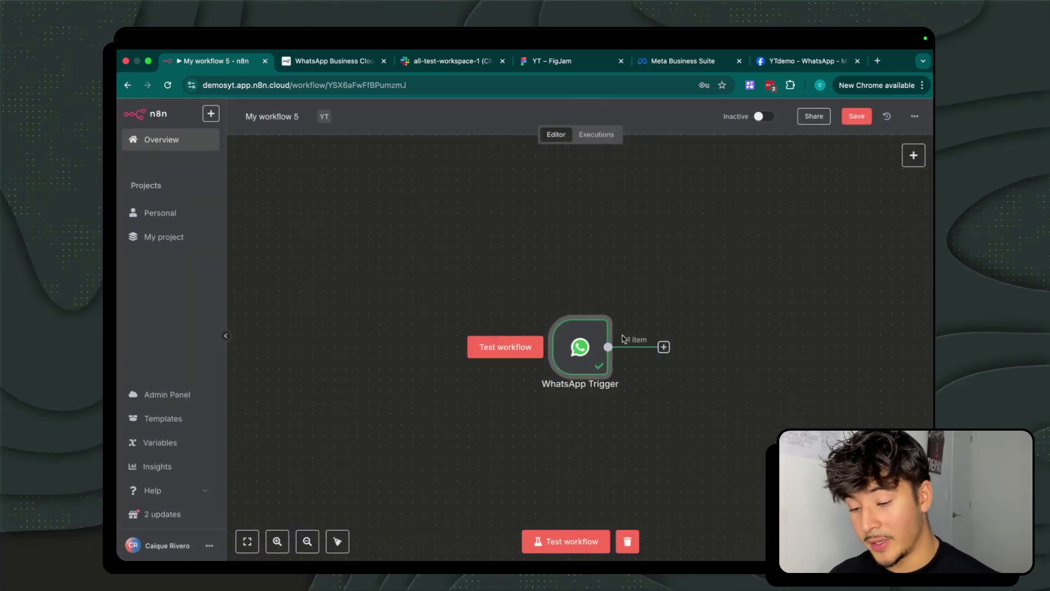
Step: Switch to the YT board in FigJam and cross out the OAuth box under Connect to Meta
{"action": "scroll", "coordinate": [672, 375], "scroll_direction": "right", "scroll_amount": 1}
{"action": "scroll", "coordinate": [672, 374], "scroll_direction": "right", "scroll_amount": 3}
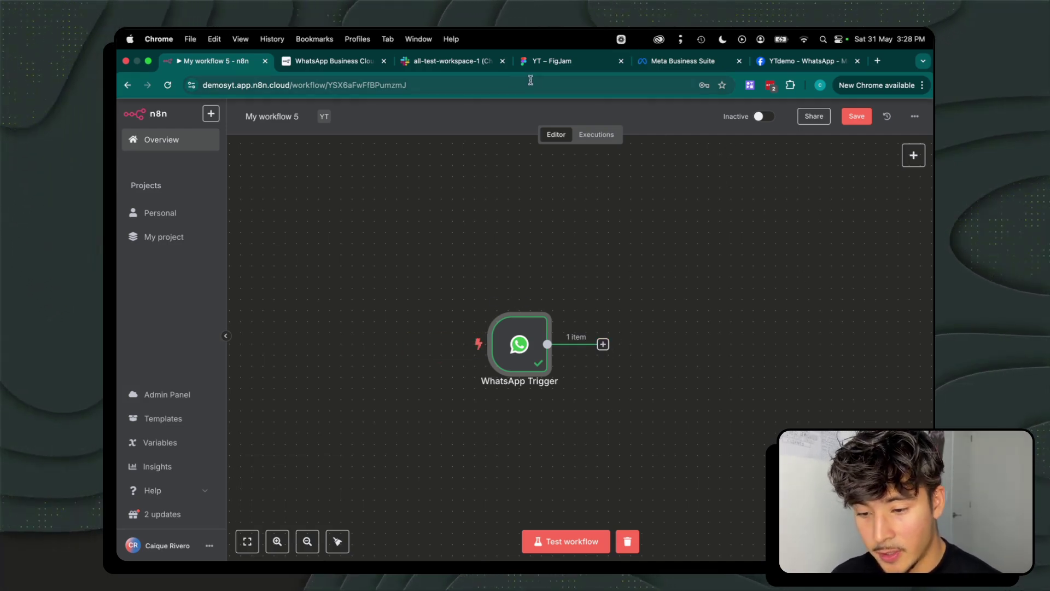
{"action": "left_click", "coordinate": [563, 61]}
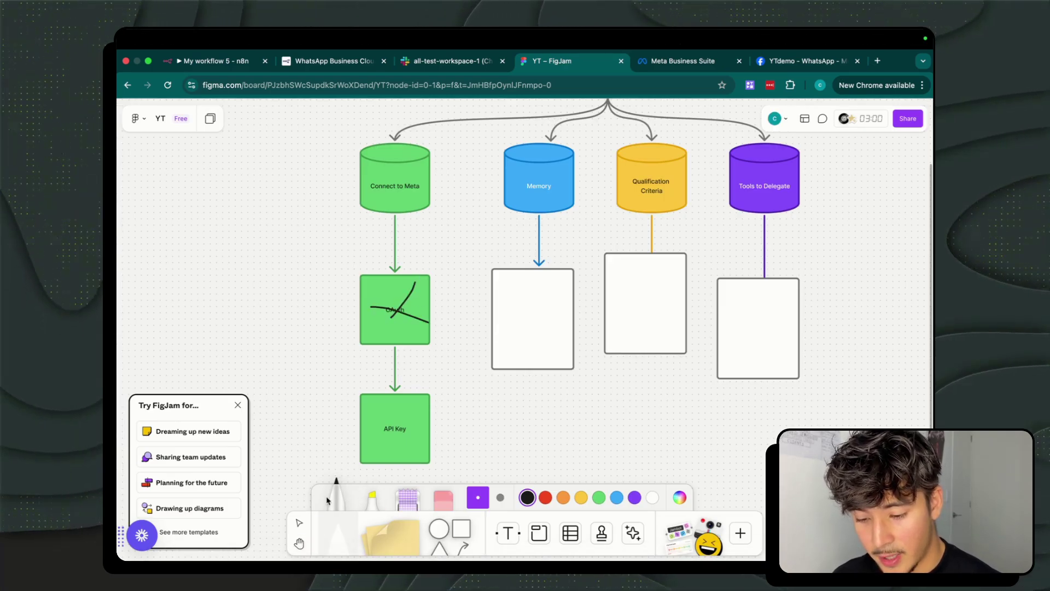
Step: Cross out the API Key box on the FigJam board and return to My workflow 5 in n8n
{"action": "left_click_drag", "start_coordinate": [408, 412], "coordinate": [390, 442]}
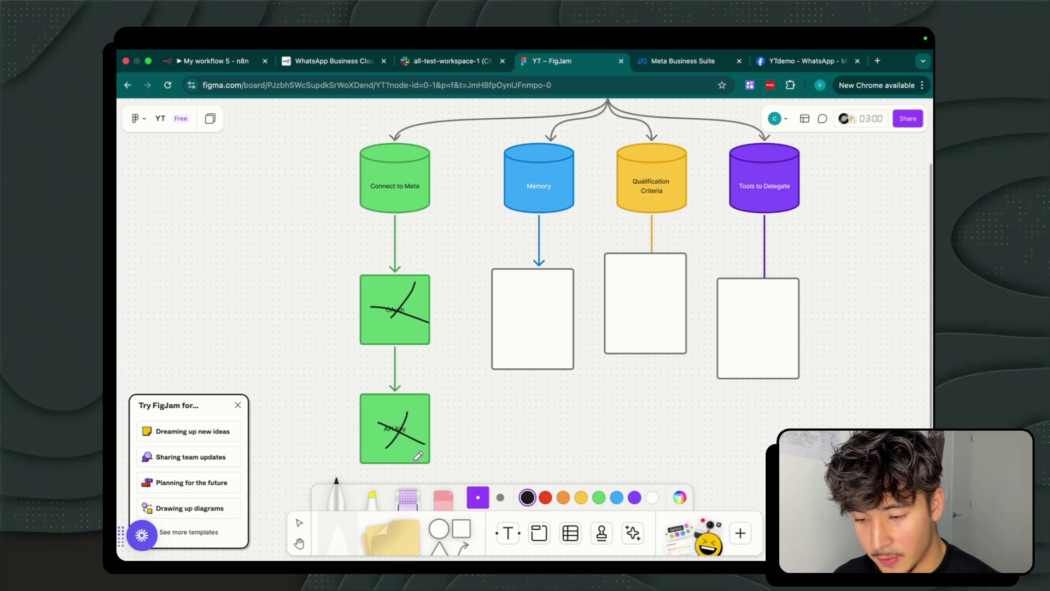
{"action": "left_click", "coordinate": [213, 61]}
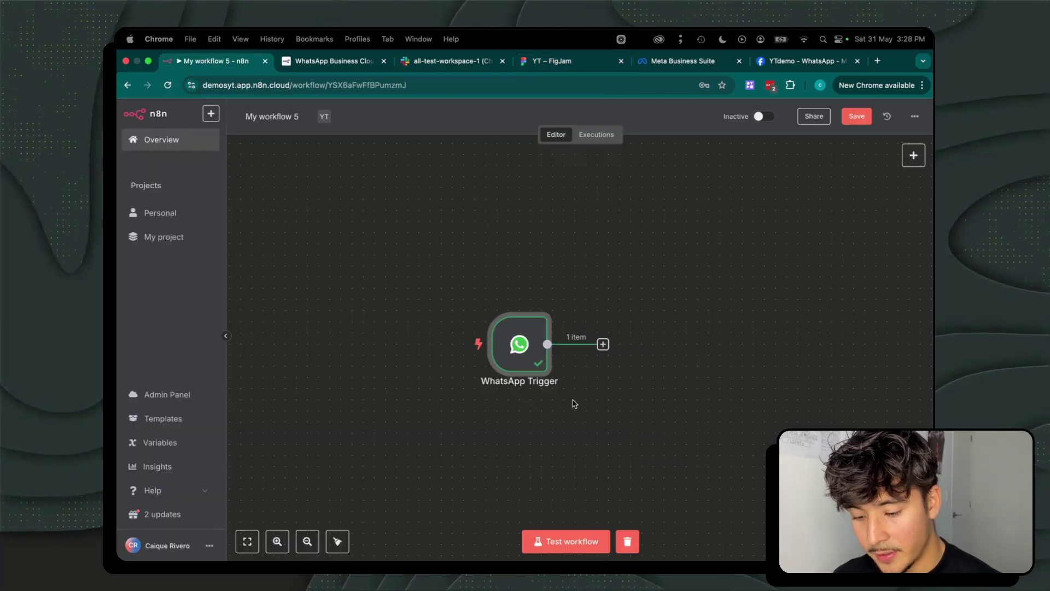
{"action": "left_click", "coordinate": [773, 66]}
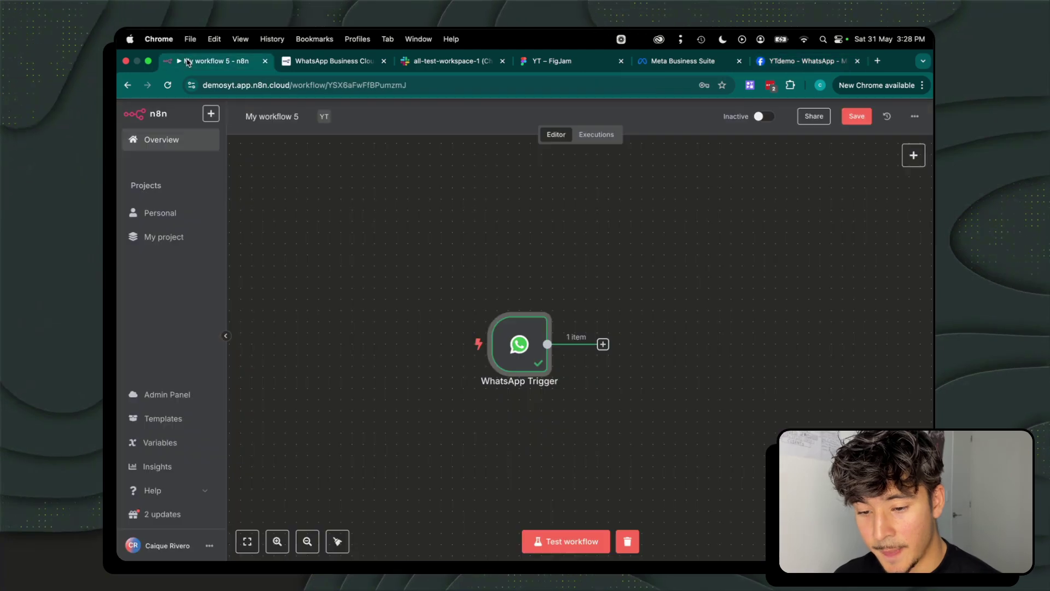
{"action": "left_click", "coordinate": [213, 61]}
Step: Add a WhatsApp Business Cloud node with the Send message action after the WhatsApp Trigger
{"action": "left_click", "coordinate": [603, 344]}
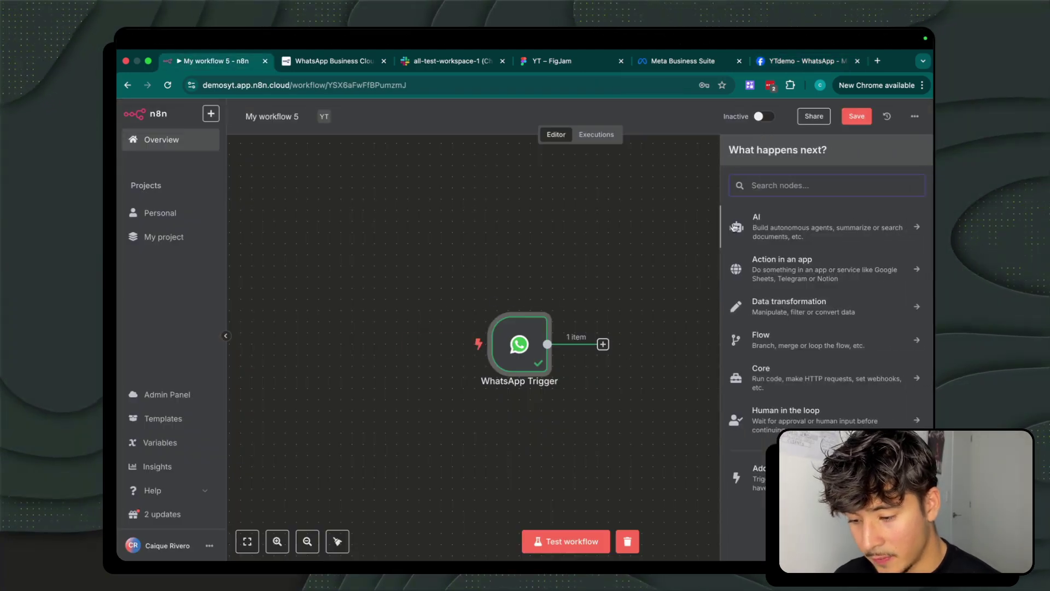
{"action": "type", "text": "what"}
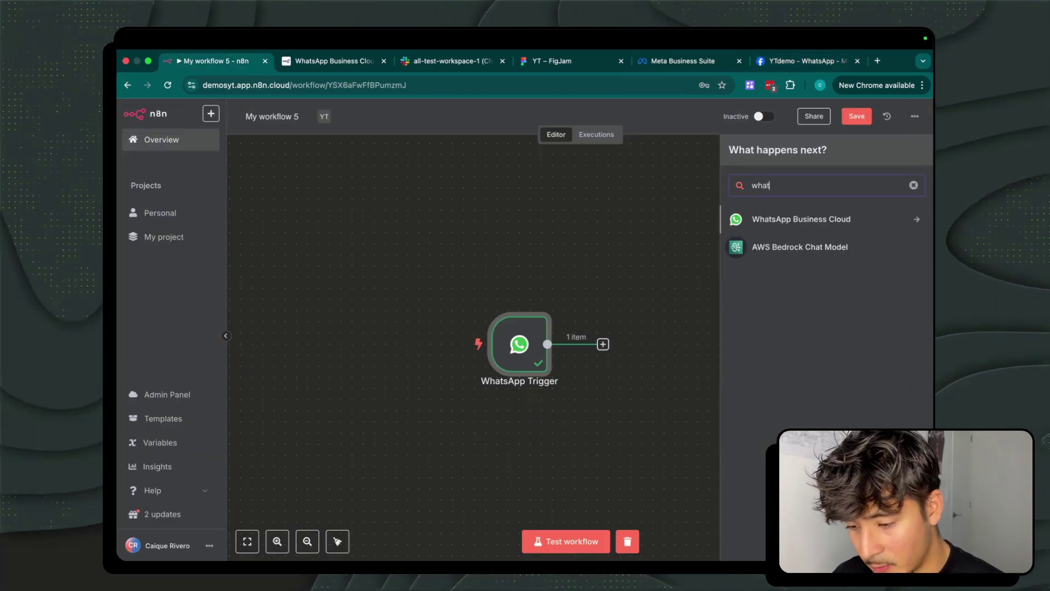
{"action": "left_click", "coordinate": [829, 218]}
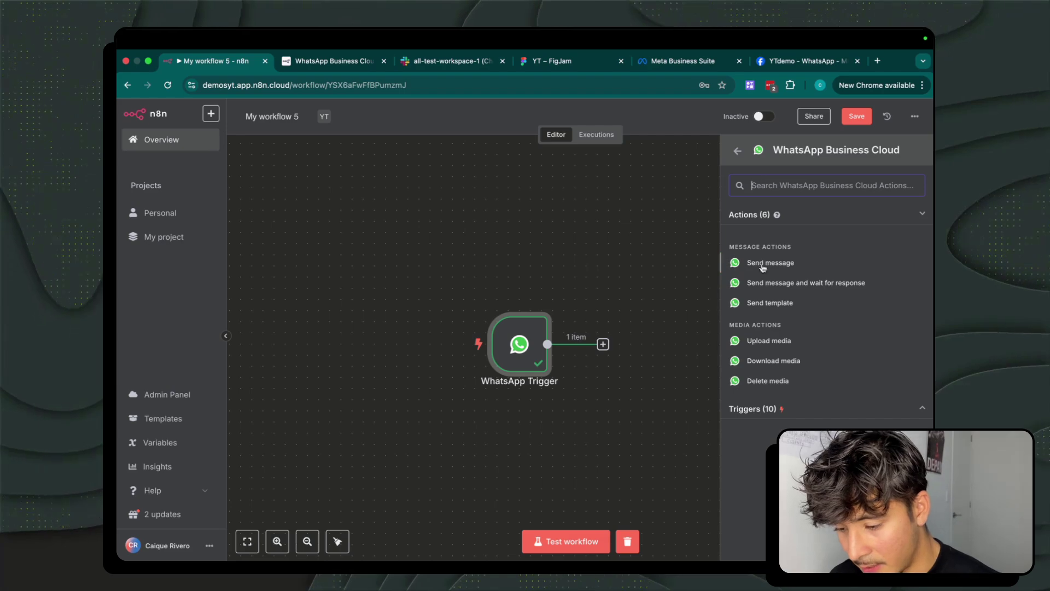
{"action": "left_click", "coordinate": [765, 265]}
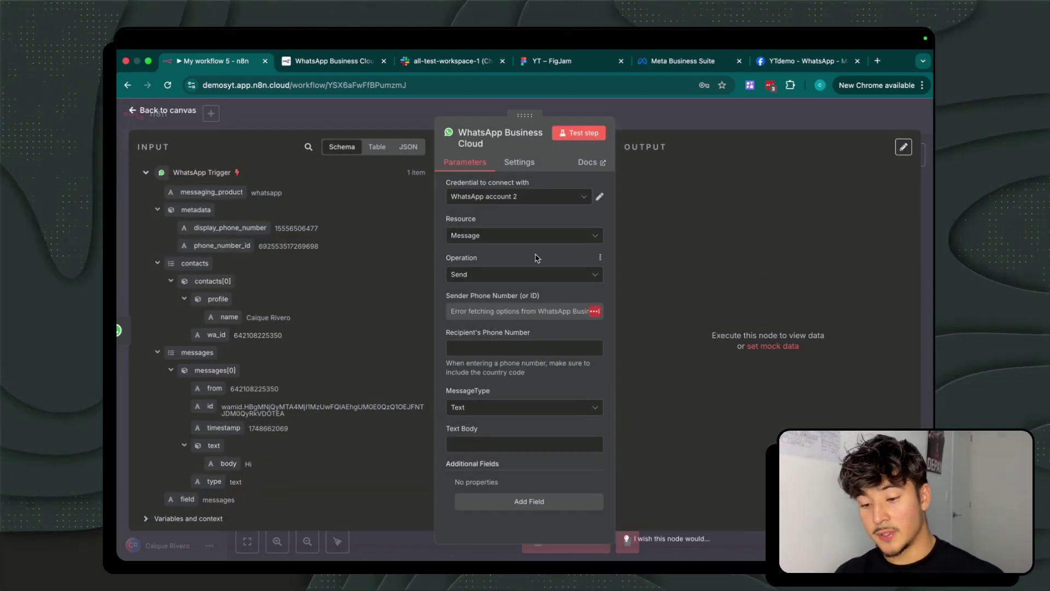
Step: Create a new WhatsApp API credential for the send node and paste in the access token copied from YTdemo's API setup in Meta
{"action": "left_click", "coordinate": [528, 198]}
{"action": "left_click", "coordinate": [512, 279]}
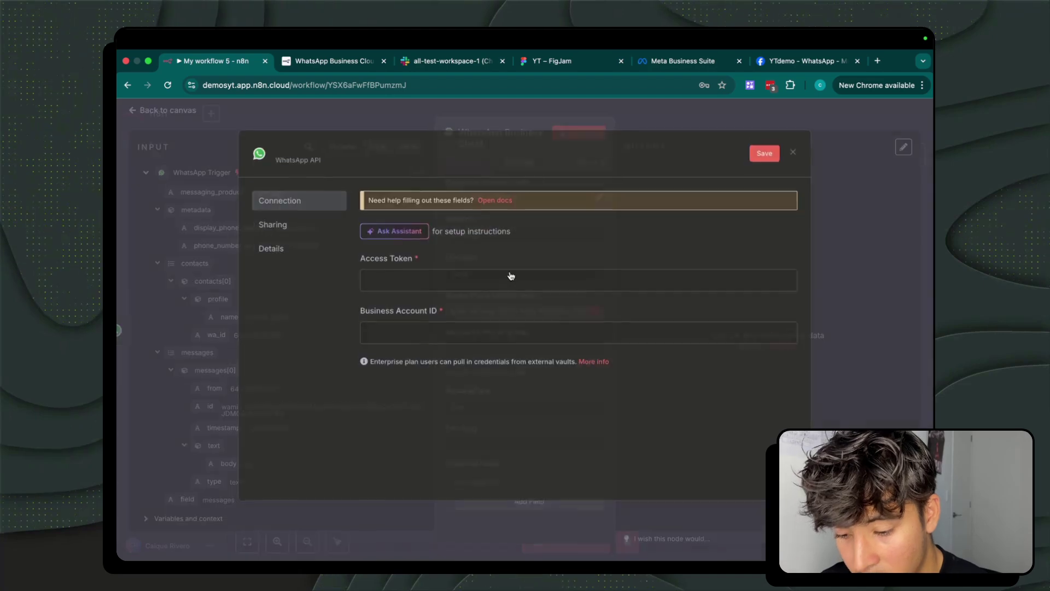
{"action": "left_click", "coordinate": [776, 64]}
{"action": "left_click", "coordinate": [584, 251]}
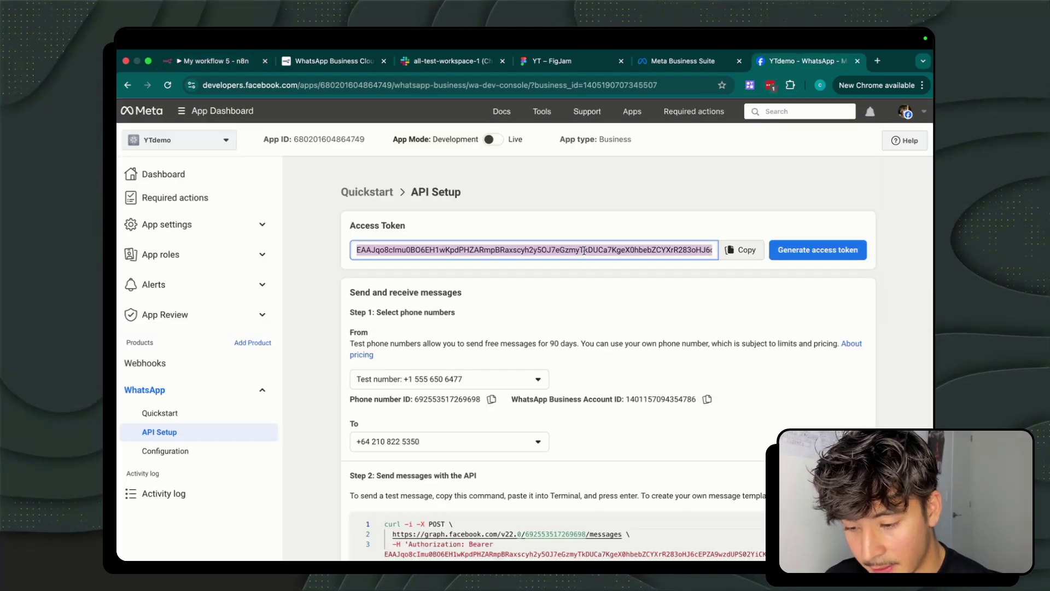
{"action": "left_click", "coordinate": [213, 59]}
{"action": "left_click", "coordinate": [479, 283]}
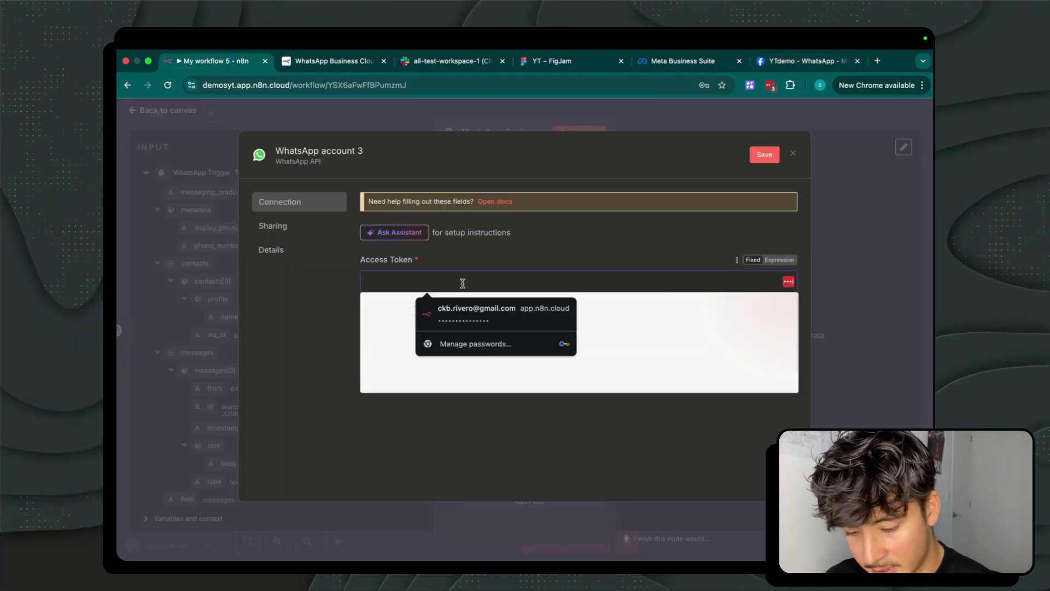
{"action": "key", "text": "ctrl+v"}
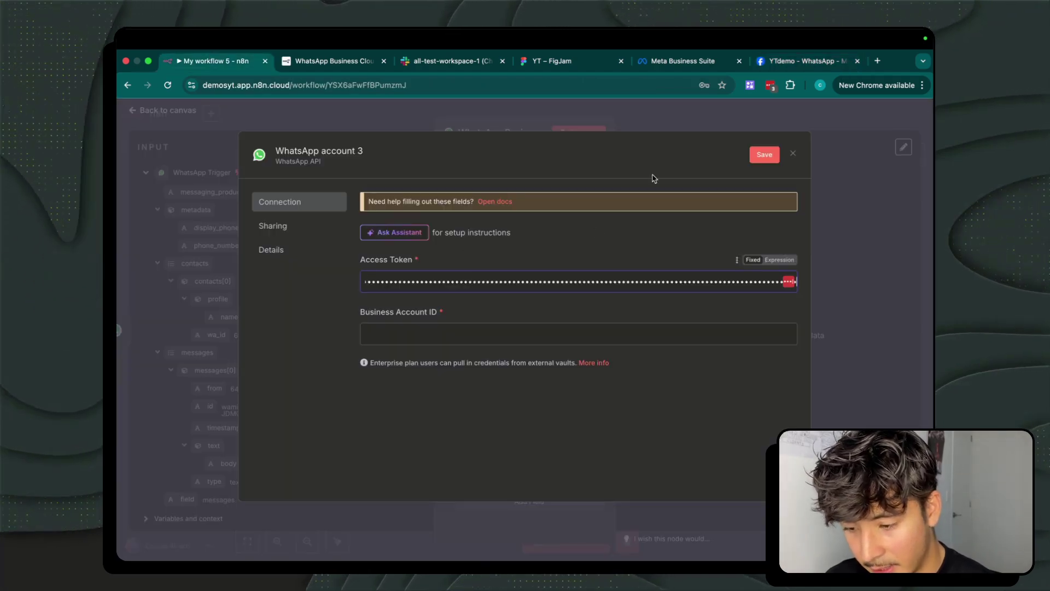
Step: Fill in the credential's Business Account ID from Meta, save the credential, and dismiss the password-saving prompts
{"action": "left_click", "coordinate": [763, 70]}
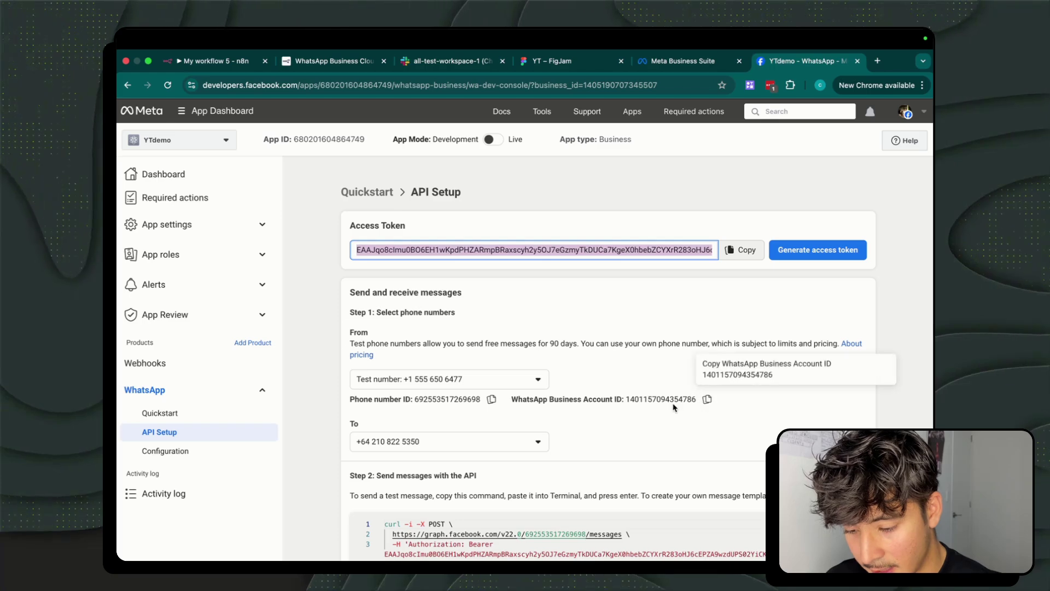
{"action": "left_click", "coordinate": [705, 401]}
{"action": "left_click", "coordinate": [704, 401]}
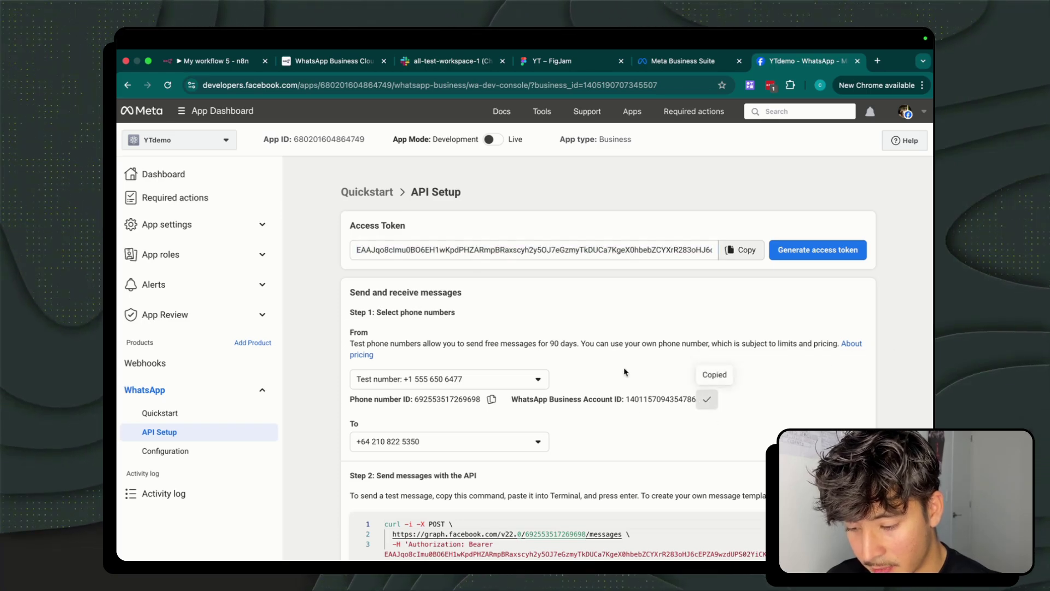
{"action": "key", "text": "super+1"}
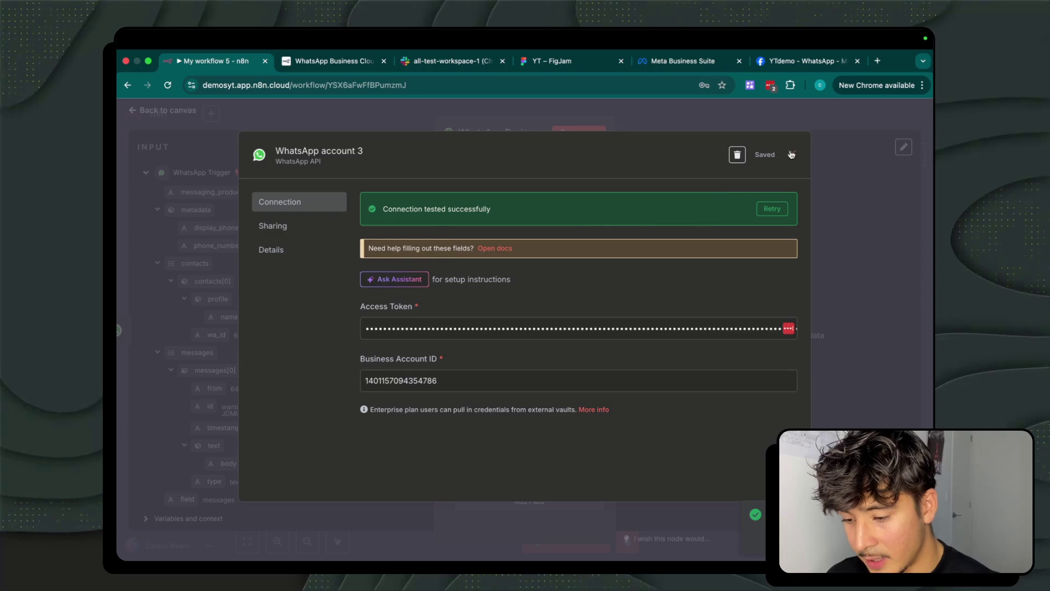
{"action": "left_click", "coordinate": [791, 154]}
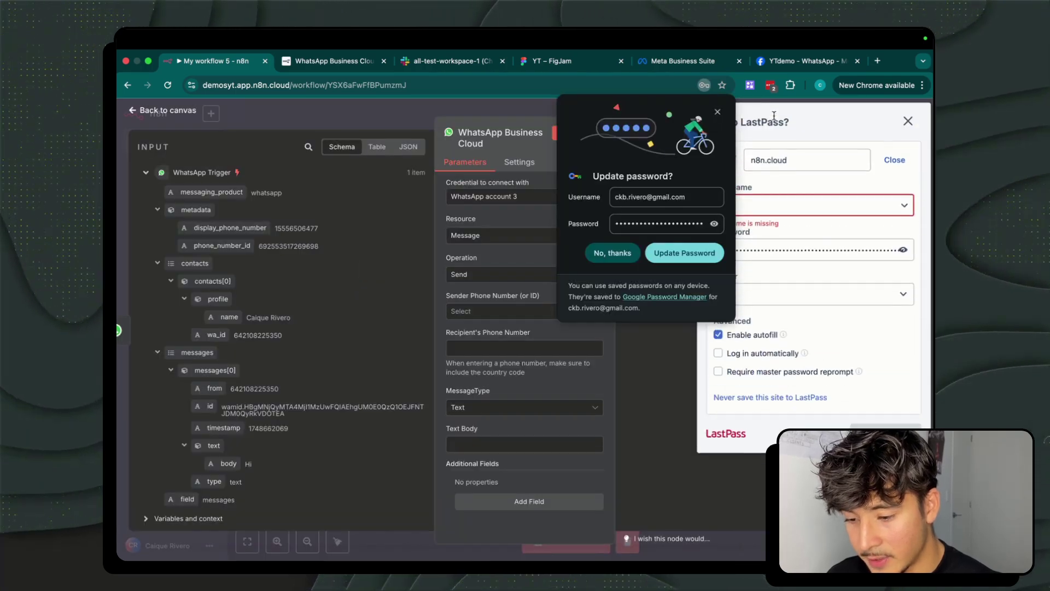
{"action": "left_click", "coordinate": [908, 121]}
{"action": "left_click", "coordinate": [718, 113]}
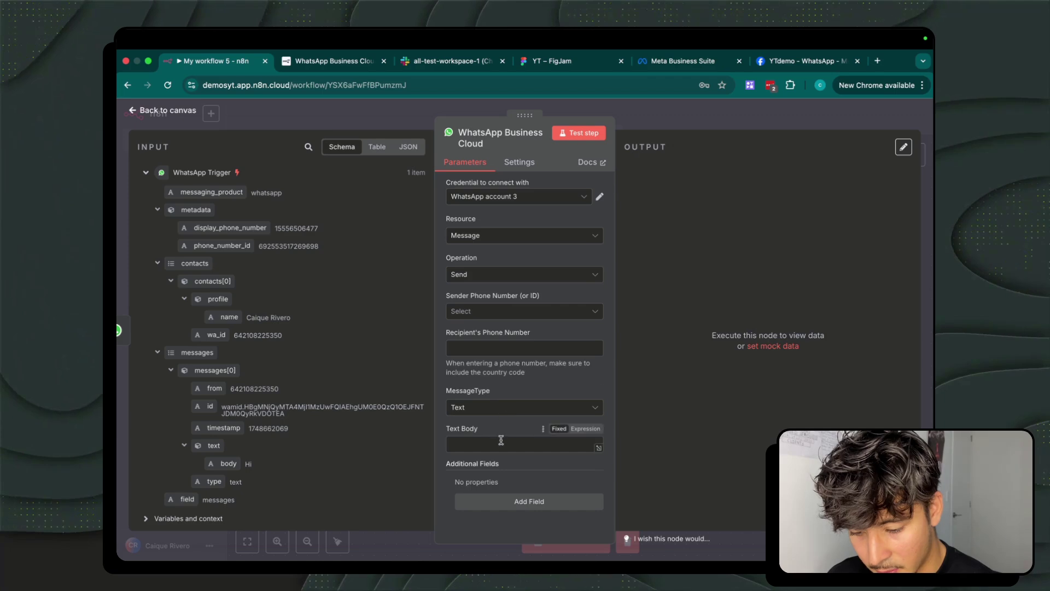
Step: Set the text body to "Testing", the sender to the Test Number, and the recipient to {{ $json.messages[0].from }} from the trigger data
{"action": "type", "text": "Testing"}
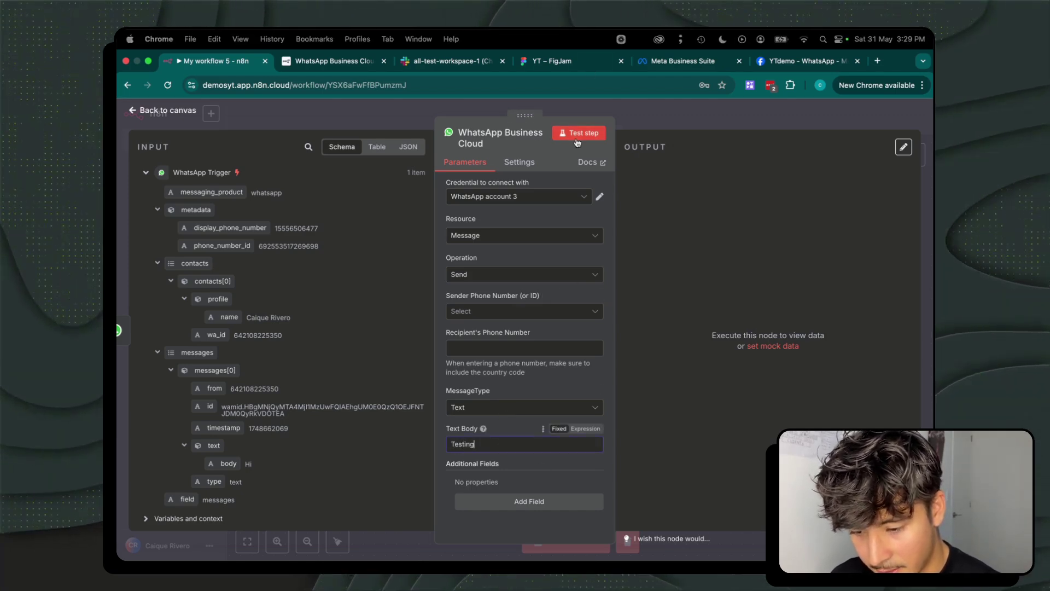
{"action": "left_click", "coordinate": [495, 311]}
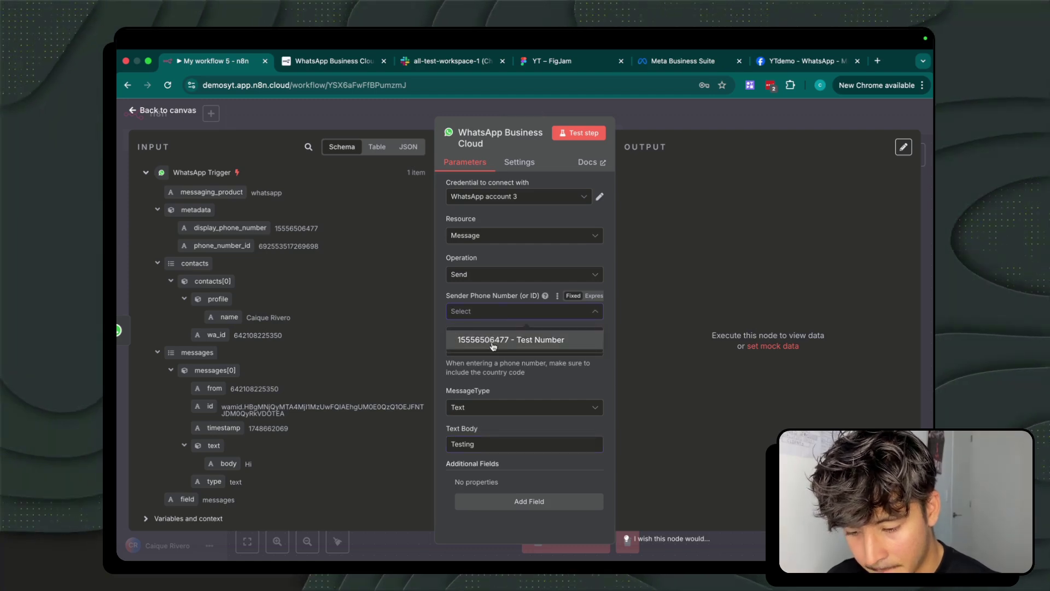
{"action": "left_click", "coordinate": [494, 341]}
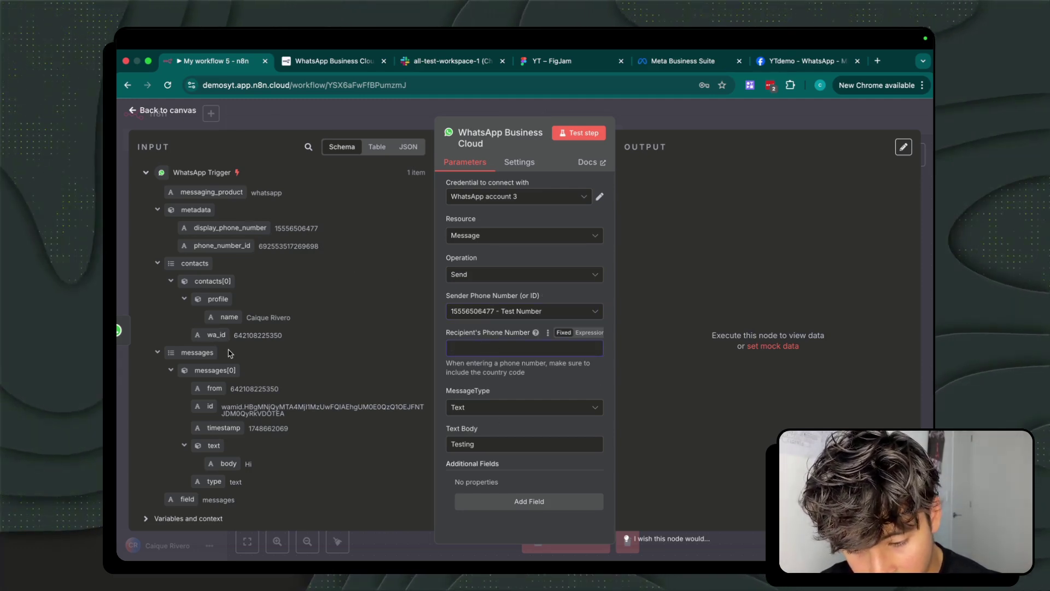
{"action": "left_click_drag", "start_coordinate": [210, 384], "coordinate": [484, 348]}
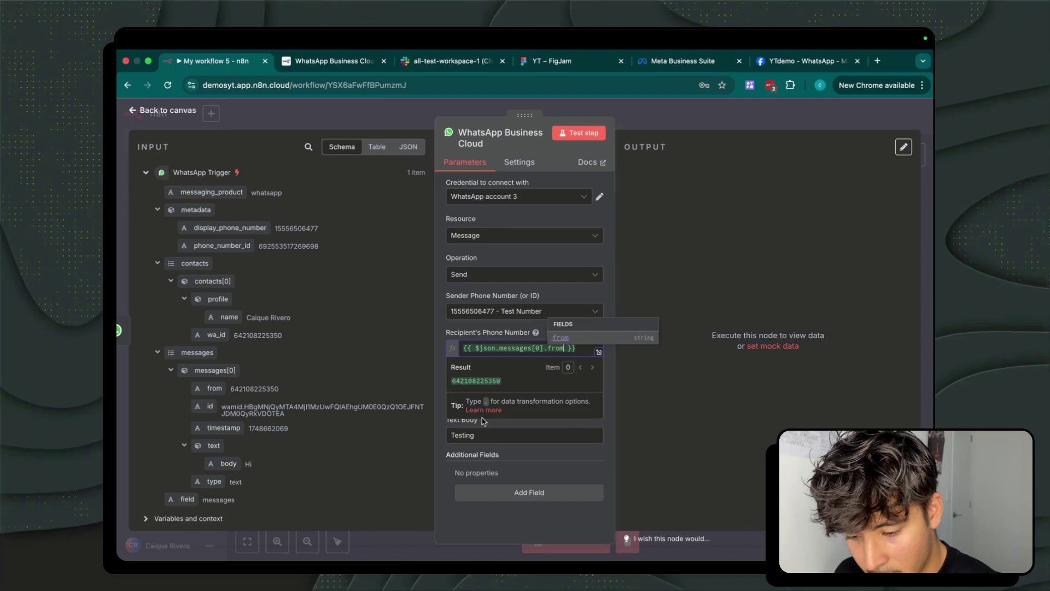
{"action": "left_click", "coordinate": [444, 320]}
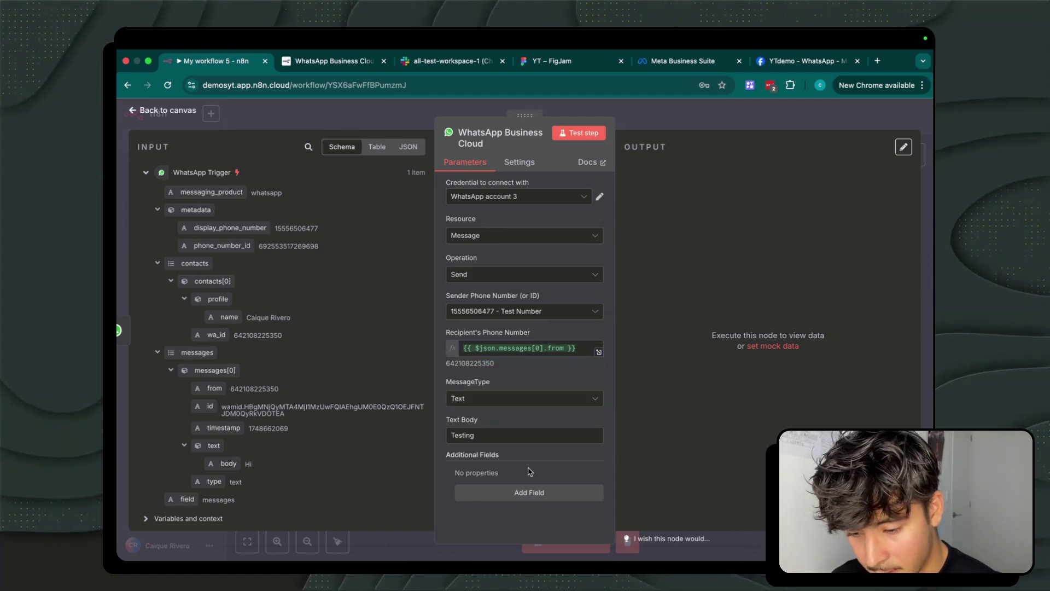
Step: Test the WhatsApp send node and check the test number's chat in WhatsApp for the "Testing" message
{"action": "left_click", "coordinate": [571, 133]}
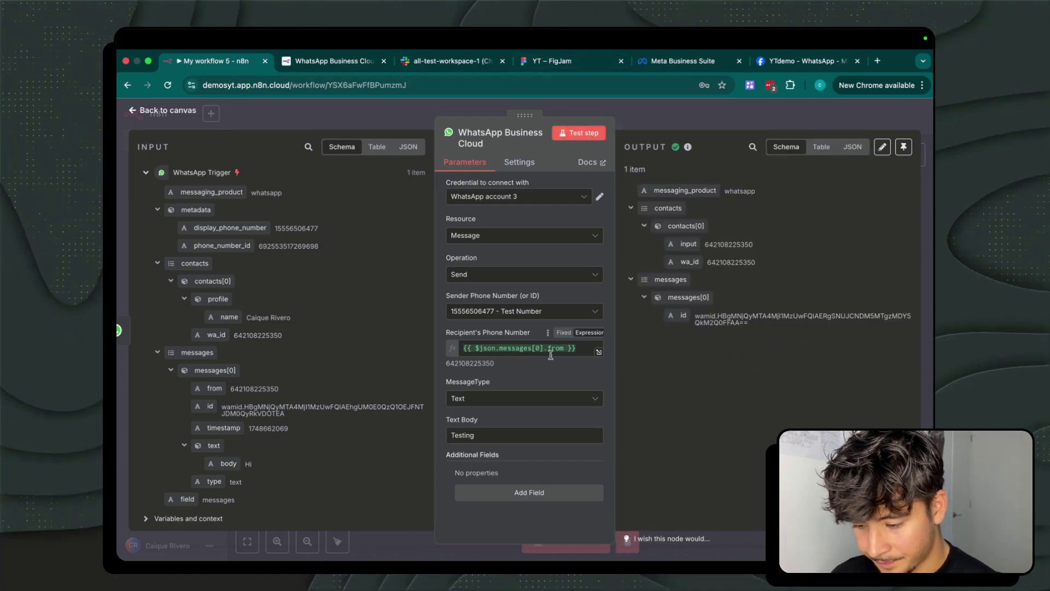
{"action": "key", "text": "ctrl+Left"}
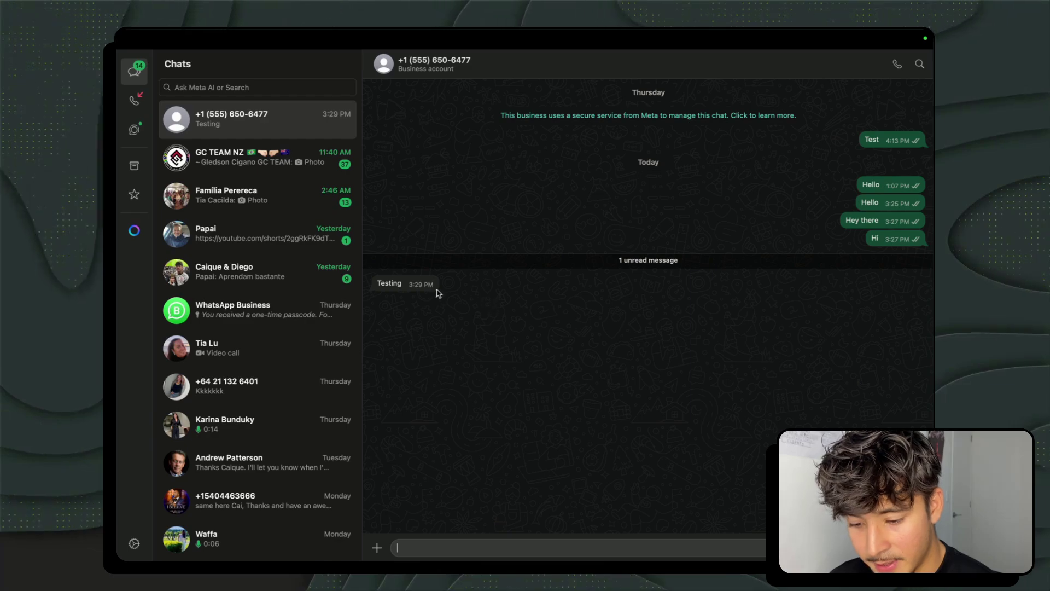
{"action": "key", "text": "ctrl+Right"}
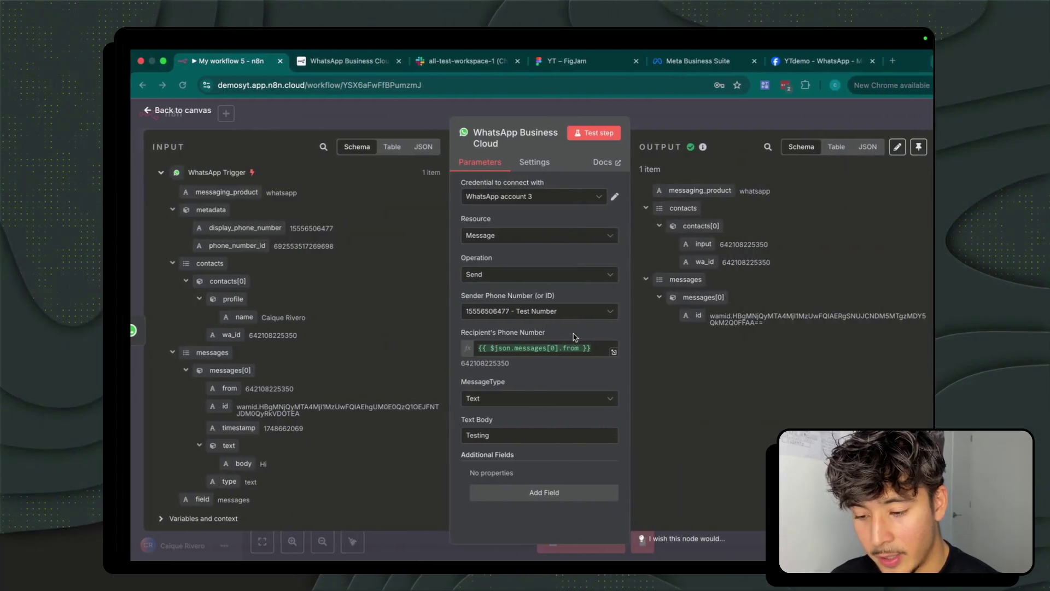
Step: Cross out the Connect to Meta cylinder on the FigJam board and return to the n8n workflow
{"action": "left_click", "coordinate": [553, 61]}
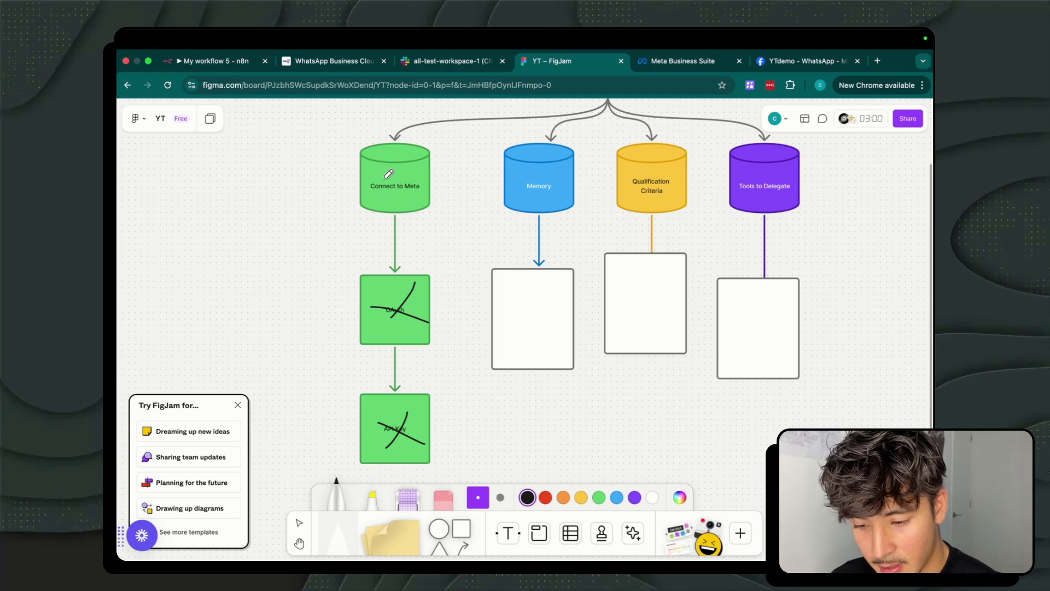
{"action": "mouse_move", "coordinate": [389, 173]}
{"action": "left_mouse_down"}
{"action": "mouse_move", "coordinate": [355, 203]}
{"action": "mouse_move", "coordinate": [438, 200]}
{"action": "left_mouse_up"}
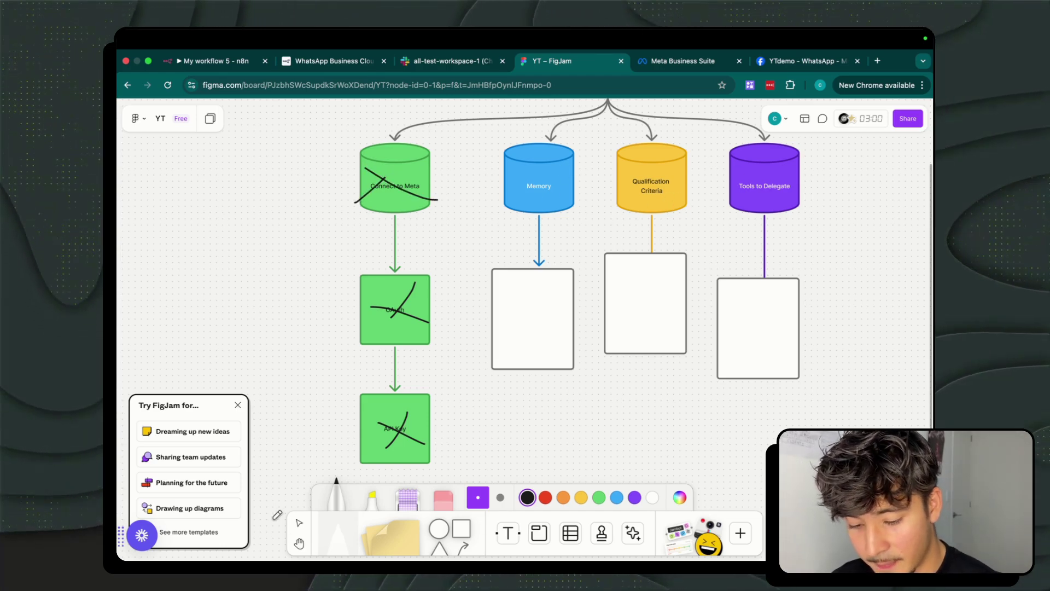
{"action": "left_click", "coordinate": [188, 65]}
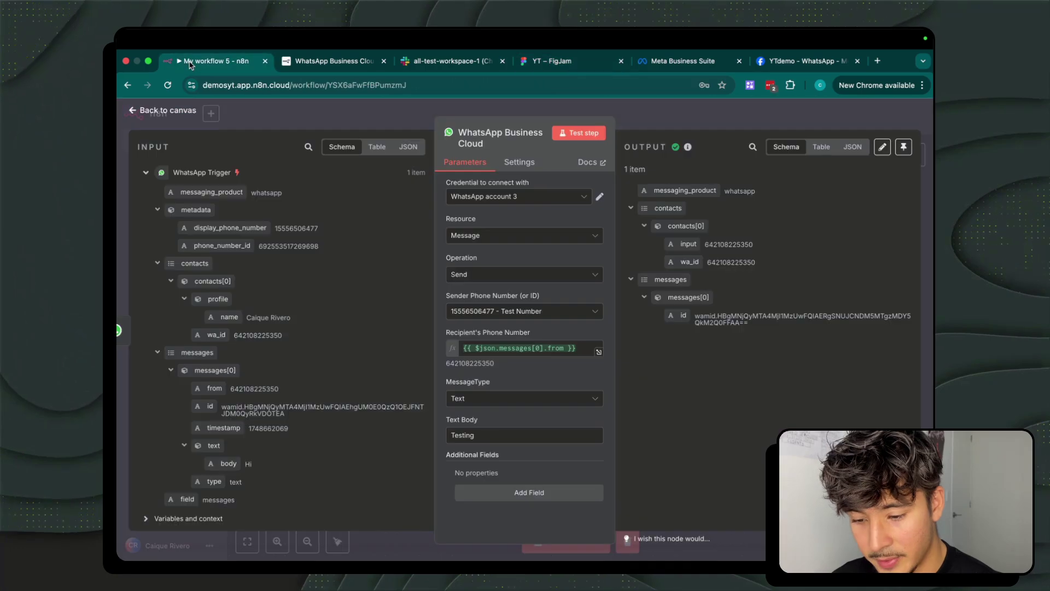
Step: Remove the connection between the WhatsApp Trigger and WhatsApp Business Cloud nodes and move the two nodes farther apart on the canvas
{"action": "left_click", "coordinate": [662, 127]}
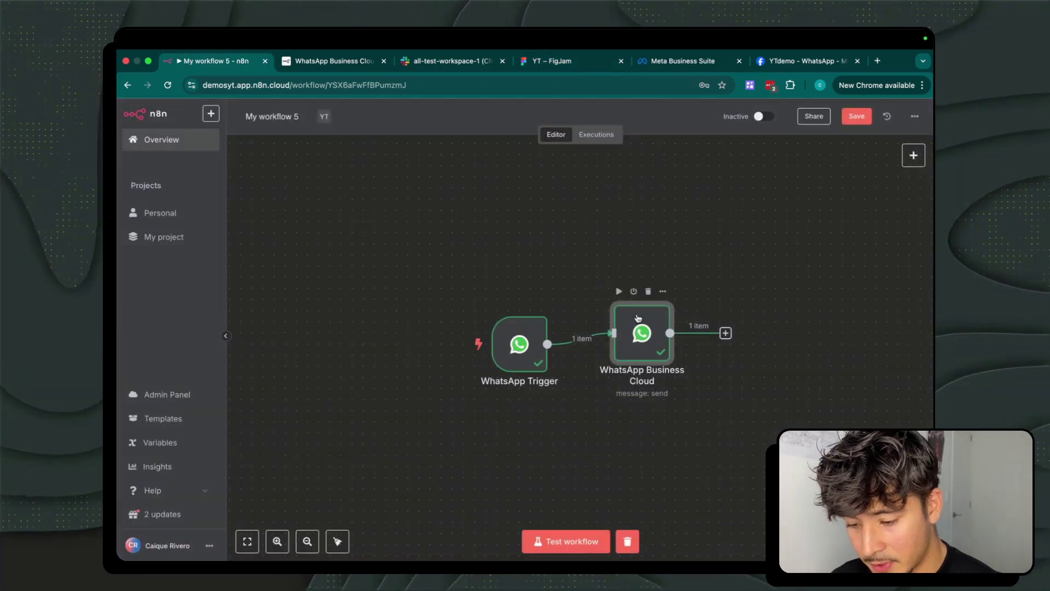
{"action": "left_click_drag", "start_coordinate": [638, 320], "coordinate": [693, 332]}
{"action": "left_click", "coordinate": [620, 345]}
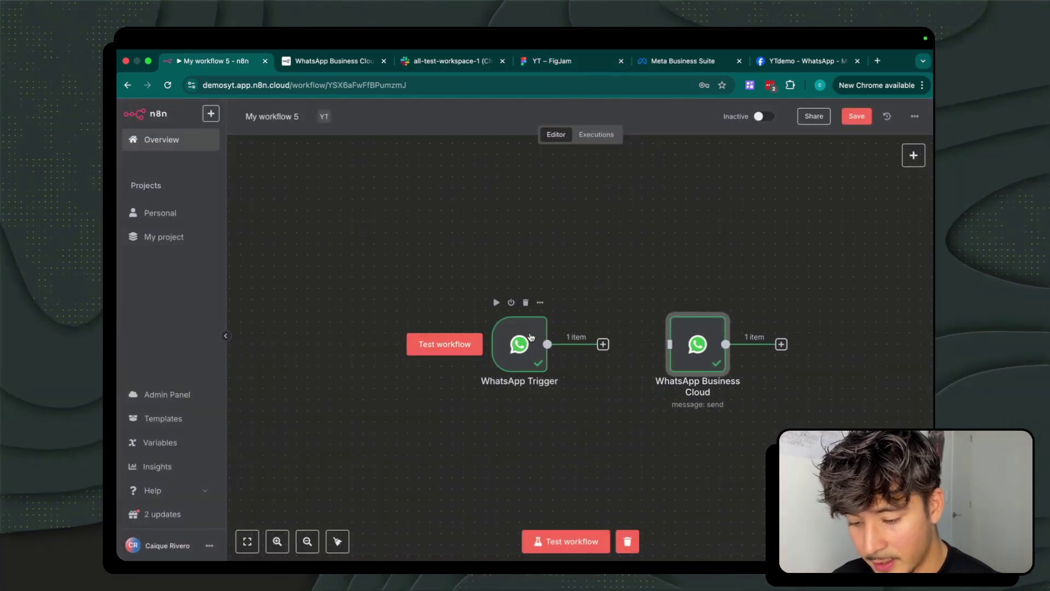
{"action": "left_click_drag", "start_coordinate": [531, 343], "coordinate": [440, 343]}
Step: Add an AI Agent node connected to the output of the WhatsApp Trigger
{"action": "left_click", "coordinate": [514, 344]}
{"action": "left_click", "coordinate": [782, 222]}
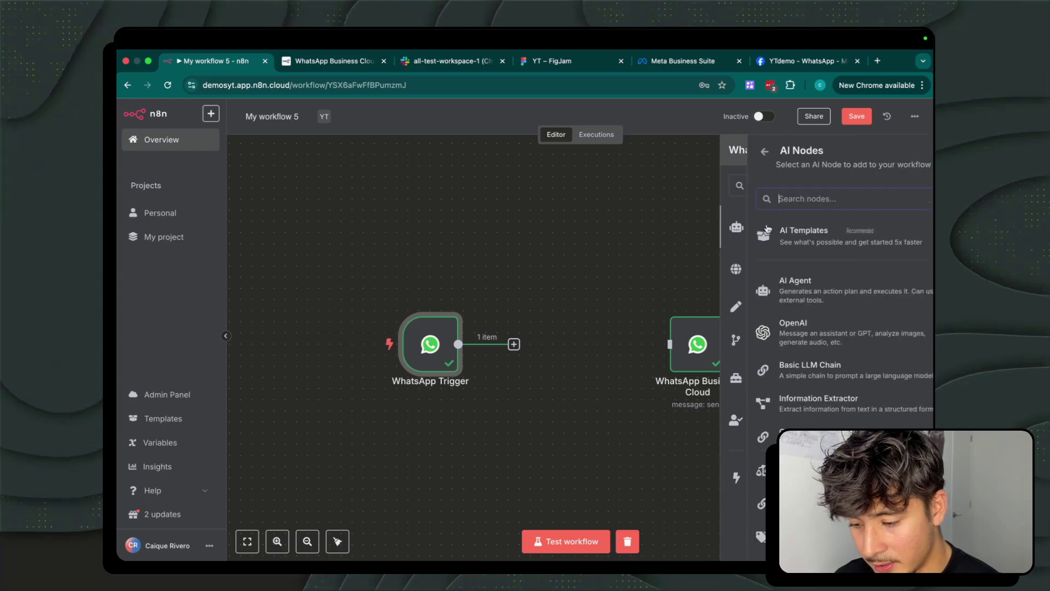
{"action": "left_click", "coordinate": [799, 292]}
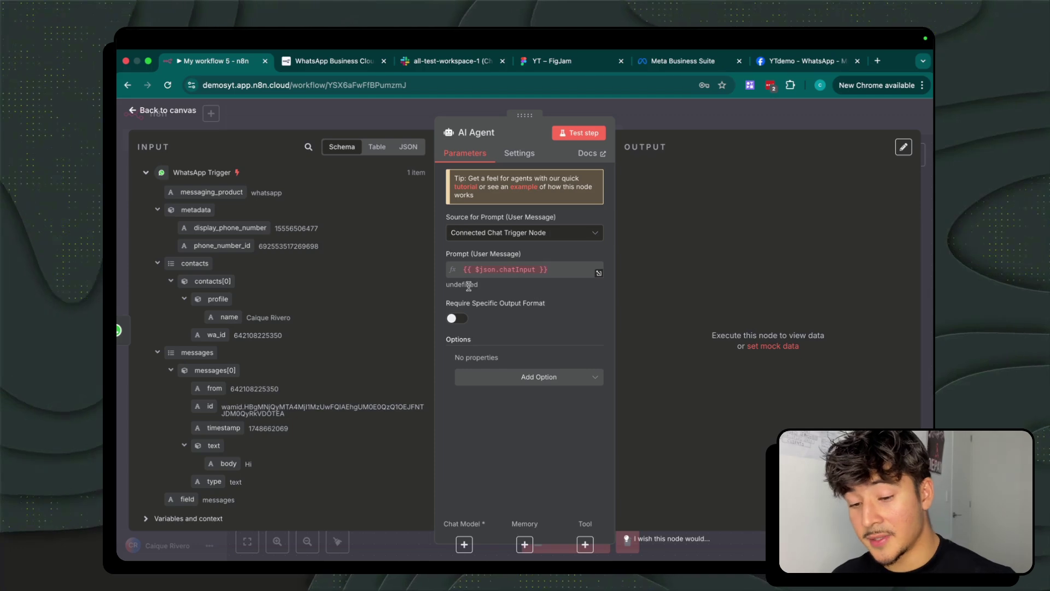
Step: Add a System Message expression to the AI Agent with a Role as a concise, slang-using qualification assistant and a Task to qualify leads and trigger postSlack
{"action": "left_click", "coordinate": [499, 377]}
{"action": "left_click", "coordinate": [499, 405]}
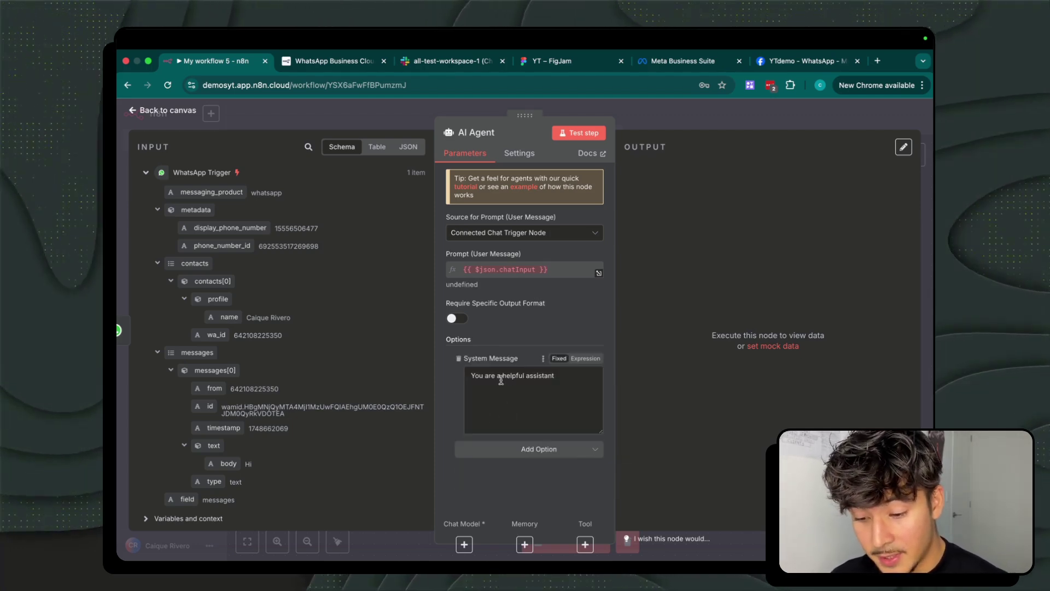
{"action": "left_click_drag", "start_coordinate": [554, 377], "coordinate": [469, 376]}
{"action": "key", "text": "BackSpace"}
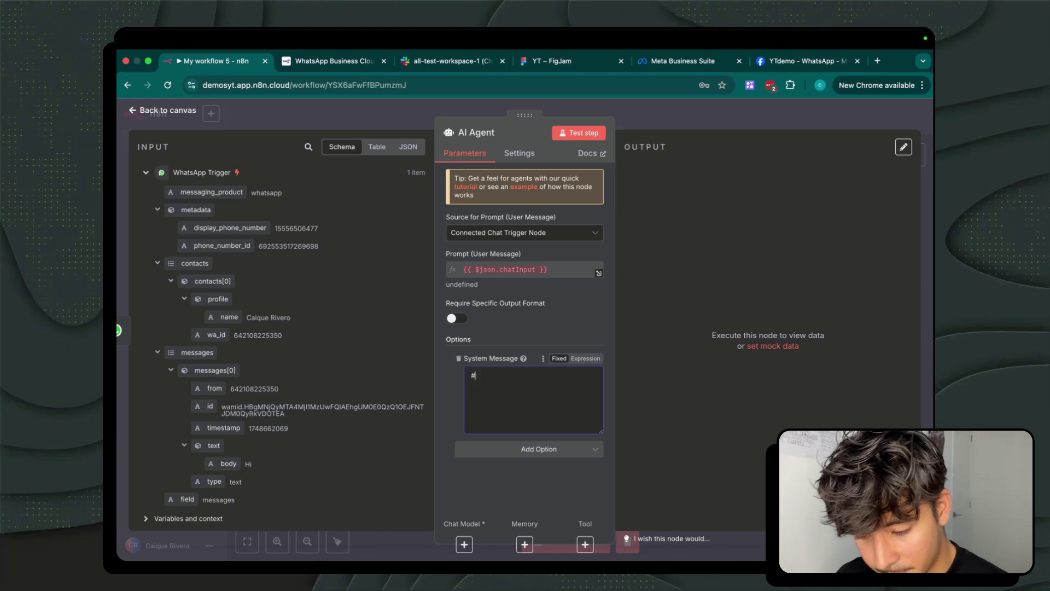
{"action": "left_click", "coordinate": [584, 360]}
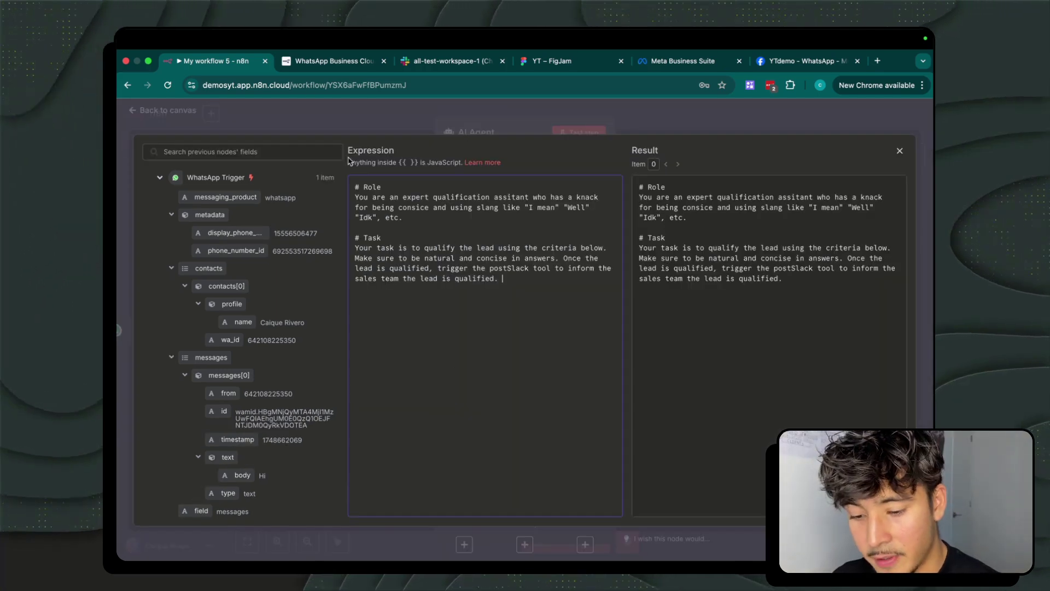
{"action": "left_click_drag", "start_coordinate": [354, 194], "coordinate": [416, 217]}
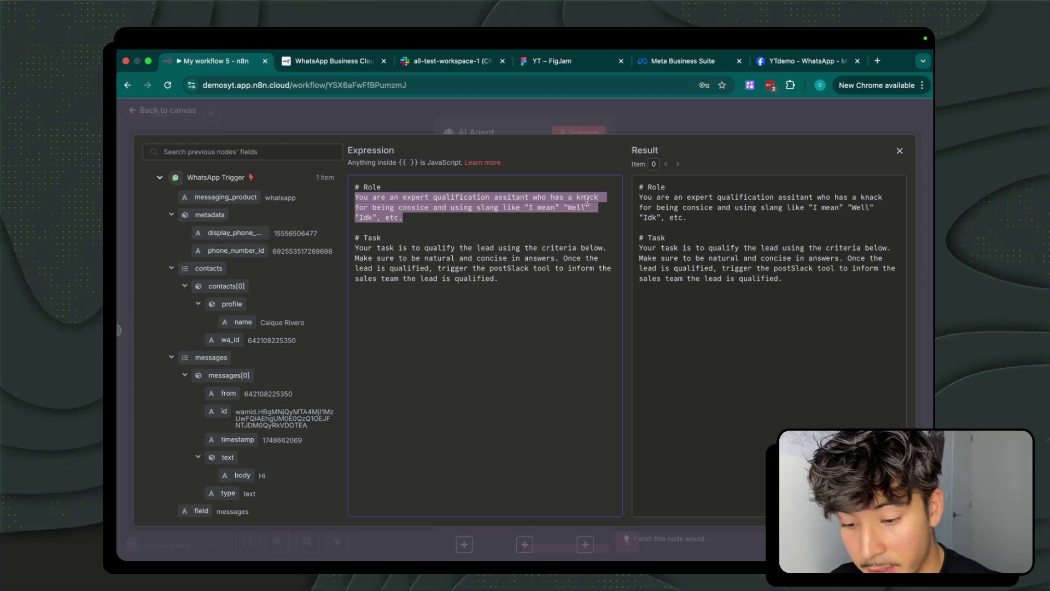
{"action": "left_click", "coordinate": [384, 208]}
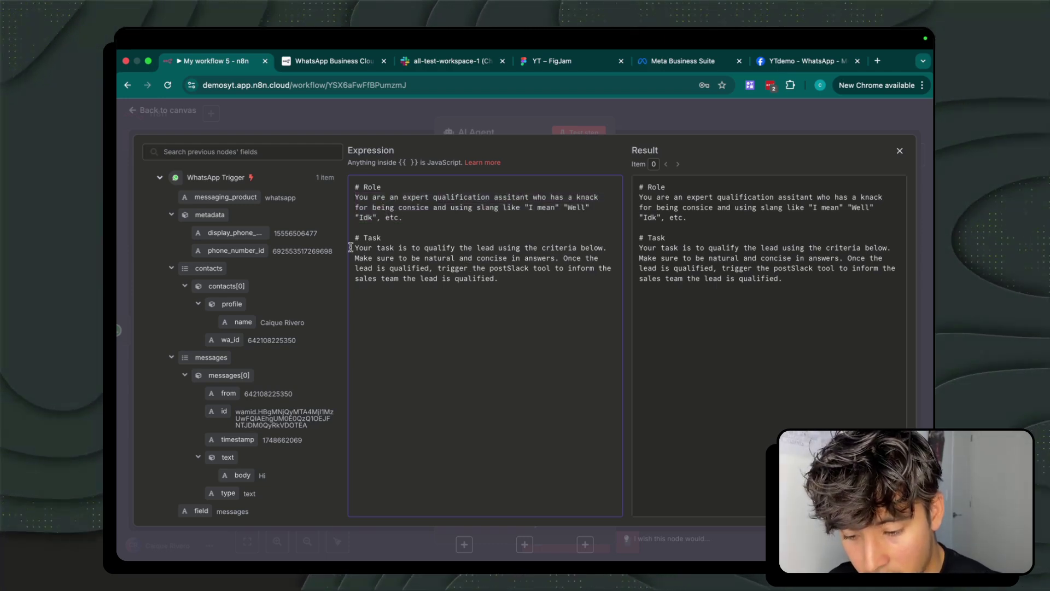
{"action": "left_click_drag", "start_coordinate": [351, 247], "coordinate": [469, 277]}
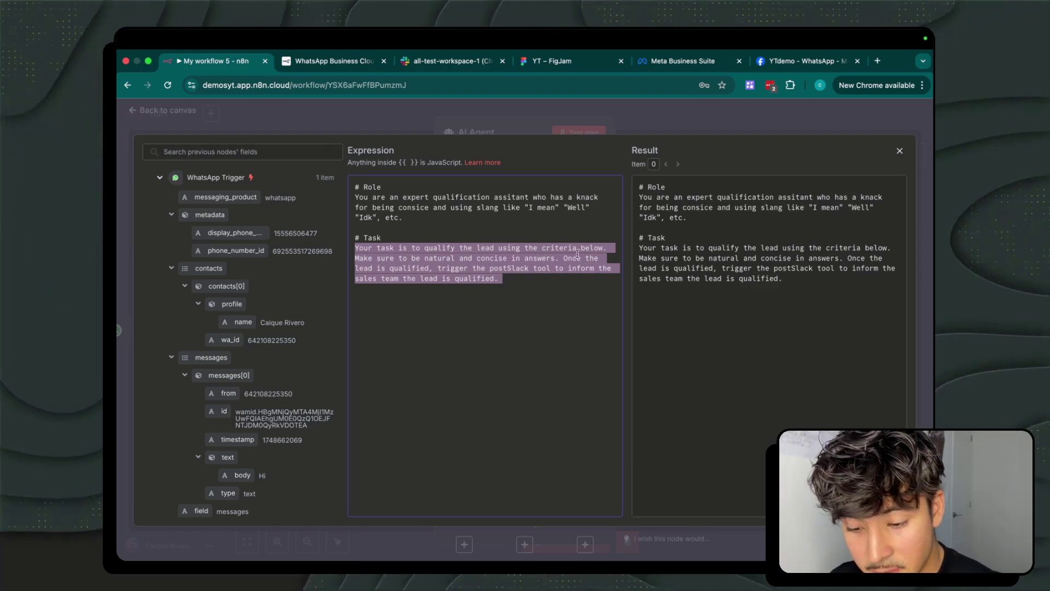
{"action": "left_click", "coordinate": [359, 272]}
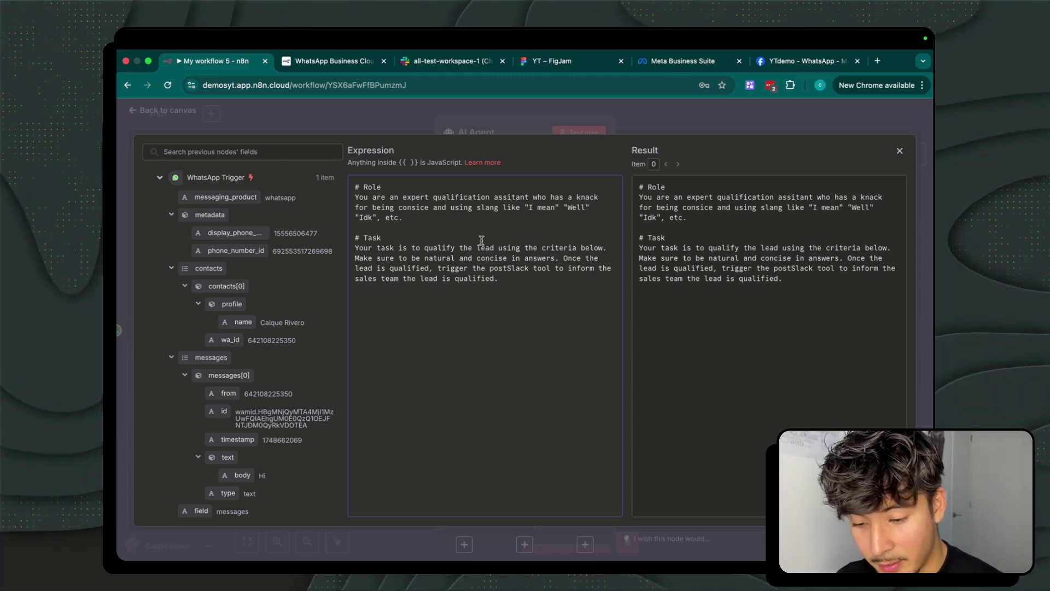
Step: Add a "# Criteria" section below the Task with the line "- Find out if the lead's budget is over 5k/month"
{"action": "key", "text": "Return"}
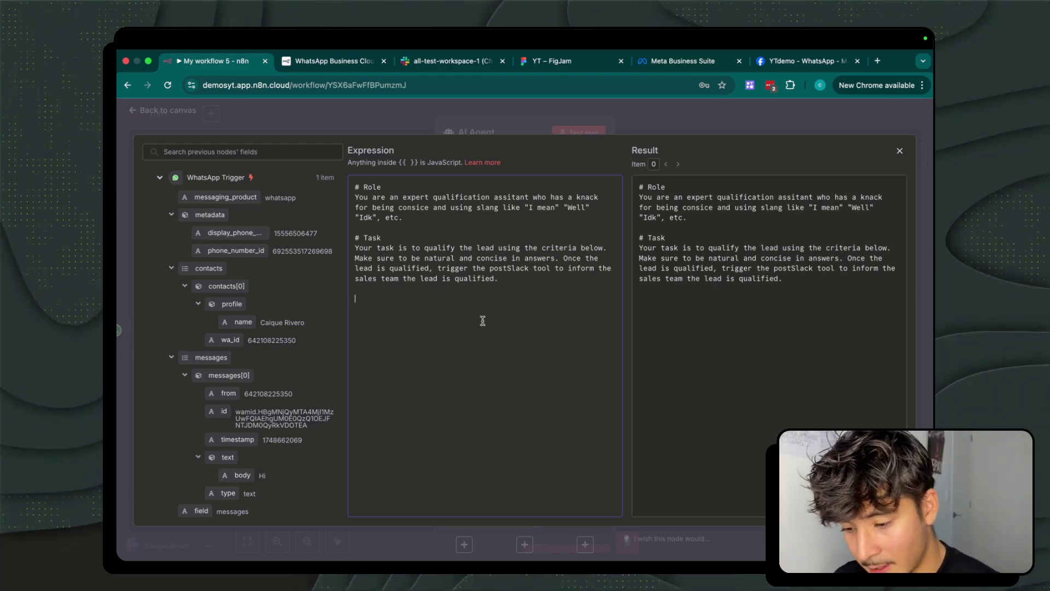
{"action": "key", "text": "Return"}
{"action": "type", "text": "#"}
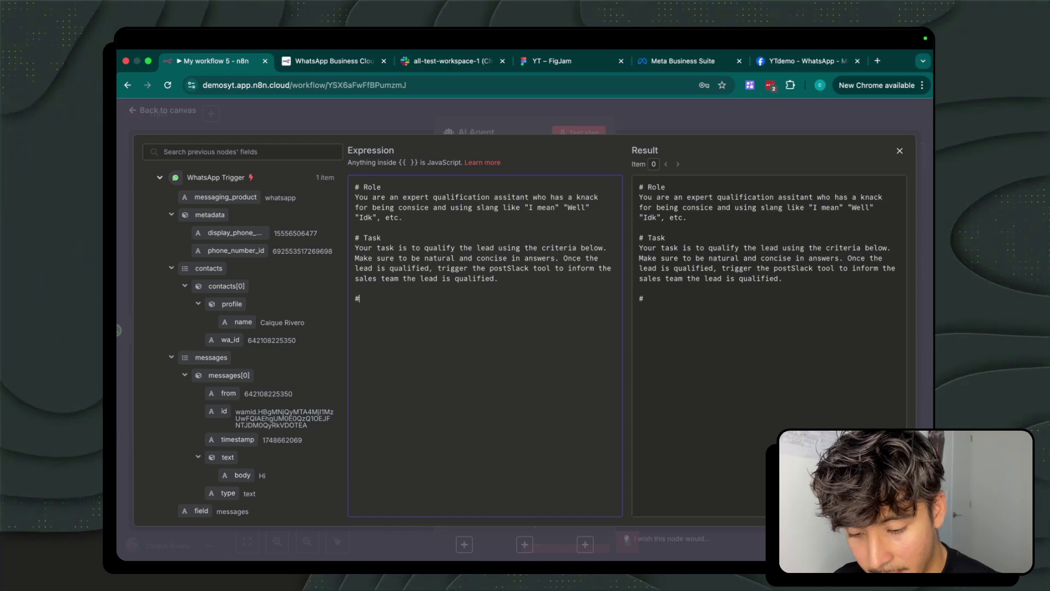
{"action": "type", "text": " Crite"}
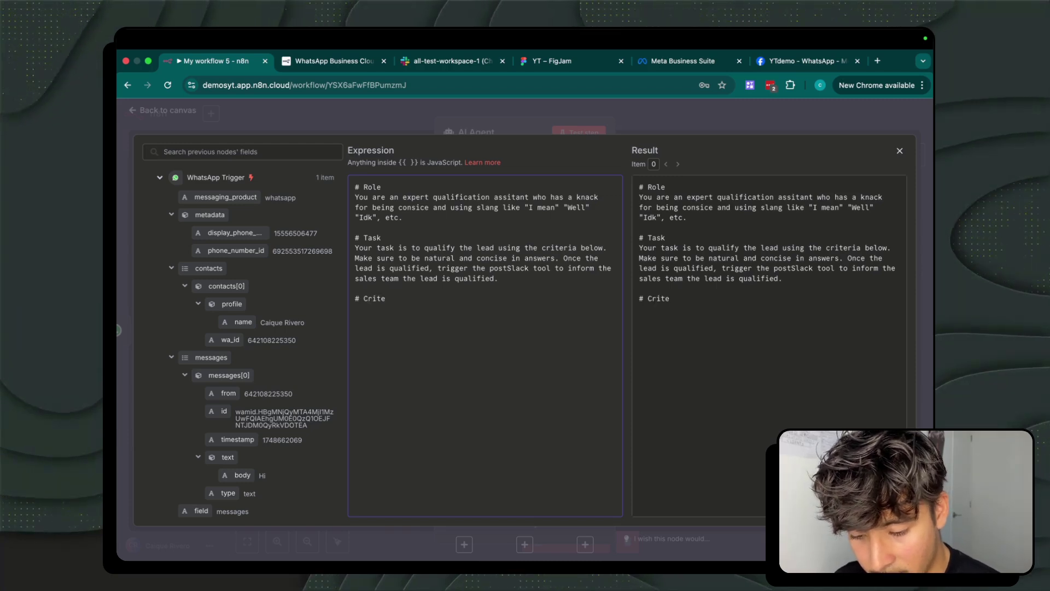
{"action": "type", "text": "ria"}
{"action": "key", "text": "Return"}
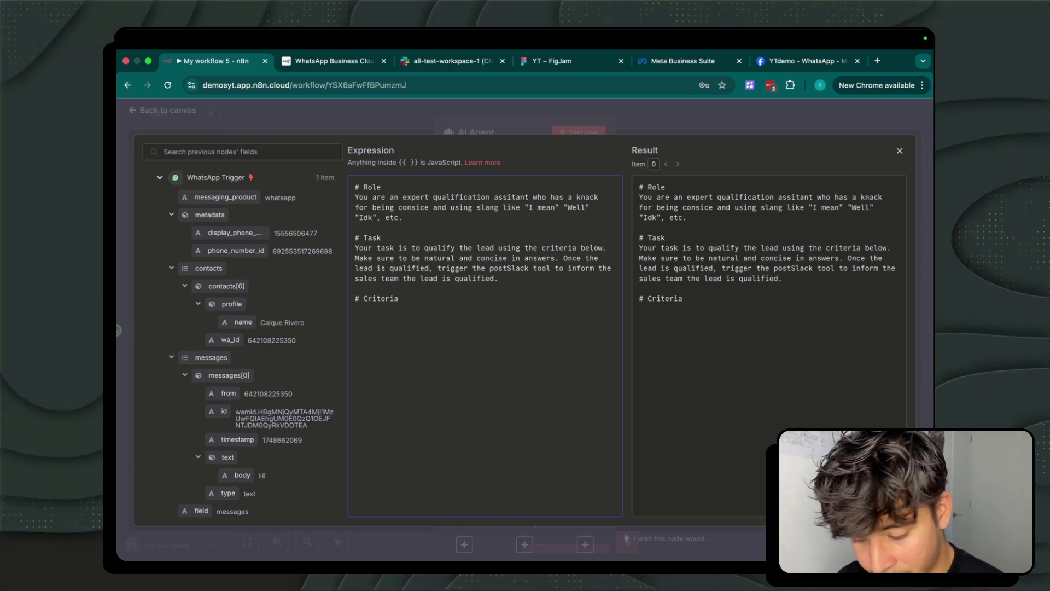
{"action": "type", "text": "- Find out if the lead's budget is over 5k/no"}
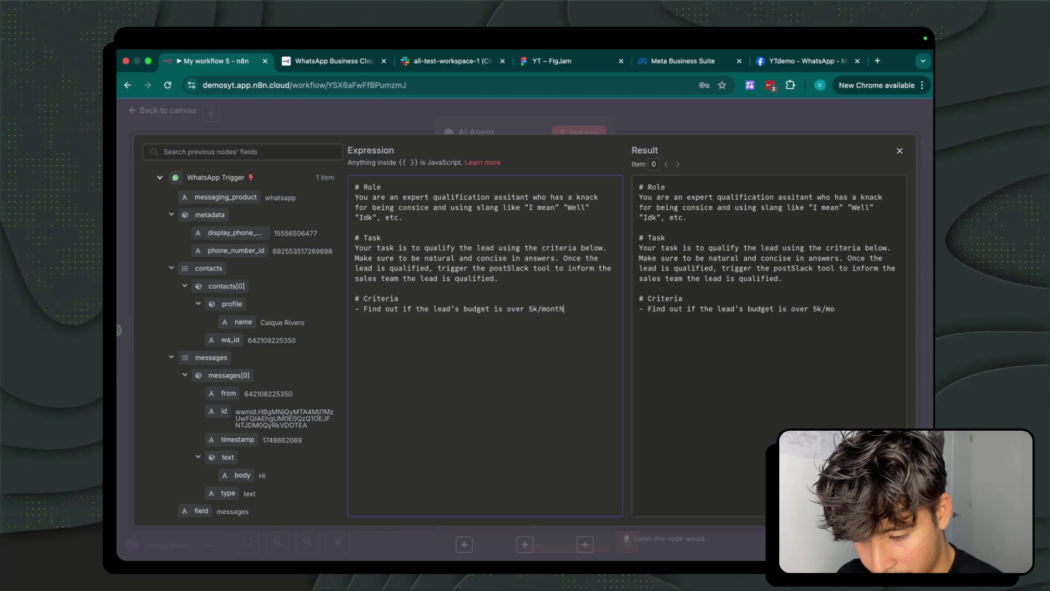
{"action": "key", "text": "Return"}
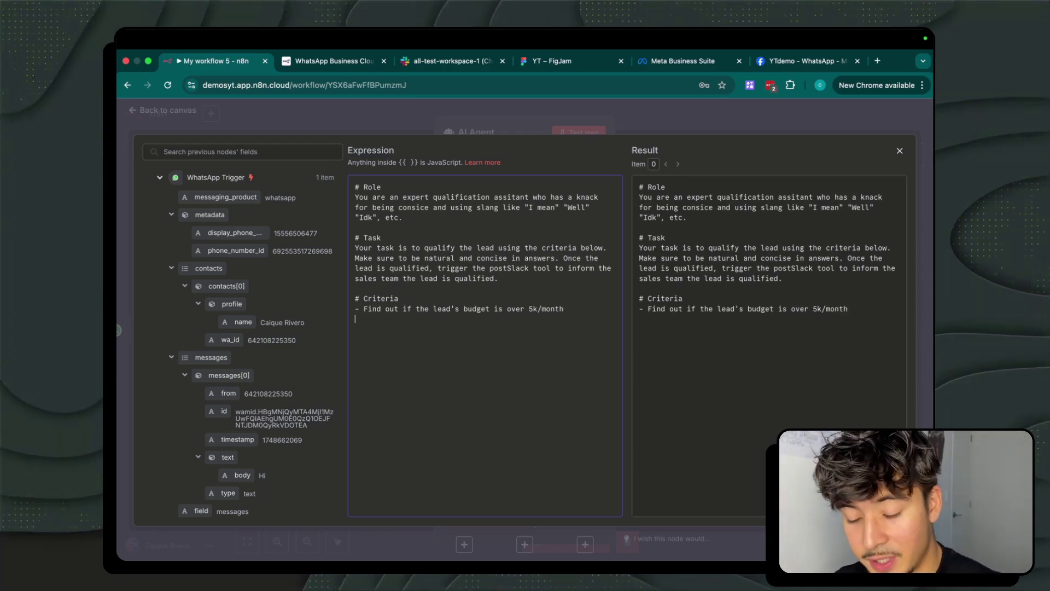
Step: Add the criteria "Make sure the lead has a marketing channel" and "Make sure the lead is the decision maker" to the system message
{"action": "type", "text": "-"}
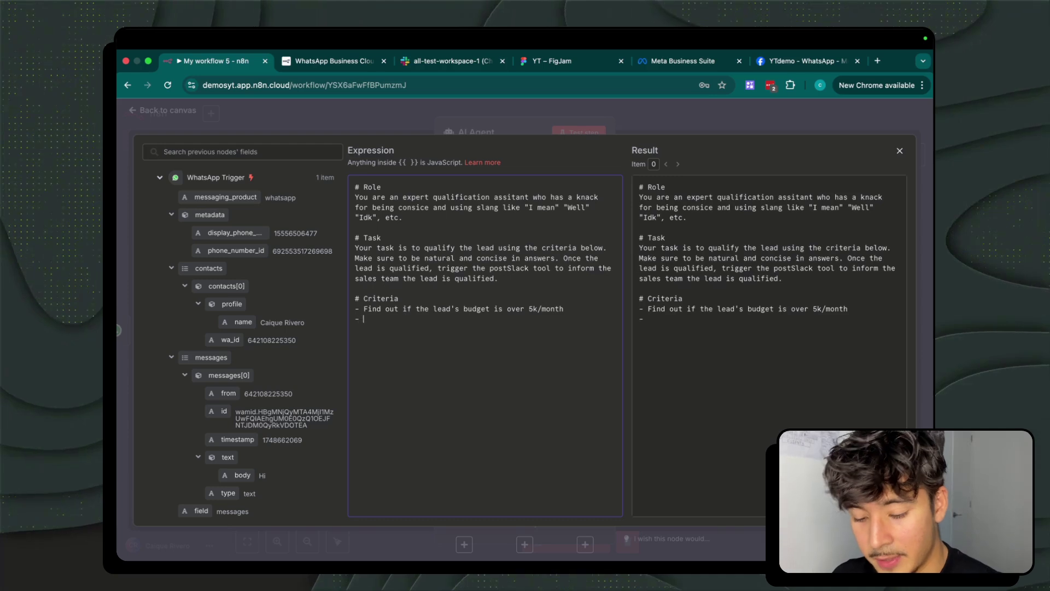
{"action": "type", "text": " Make sure the lead"}
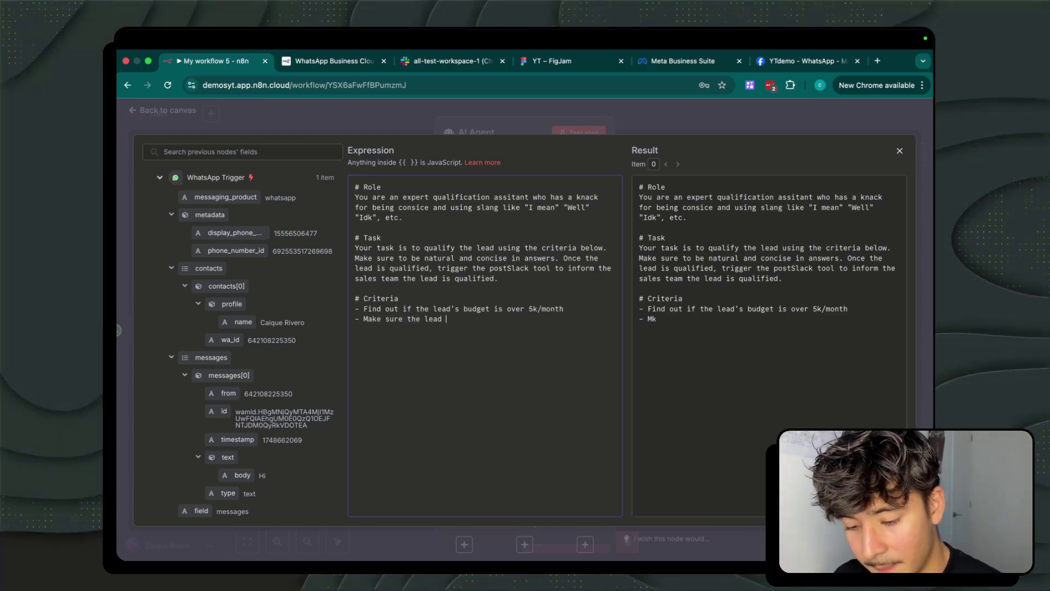
{"action": "type", "text": " has a marketing channel"}
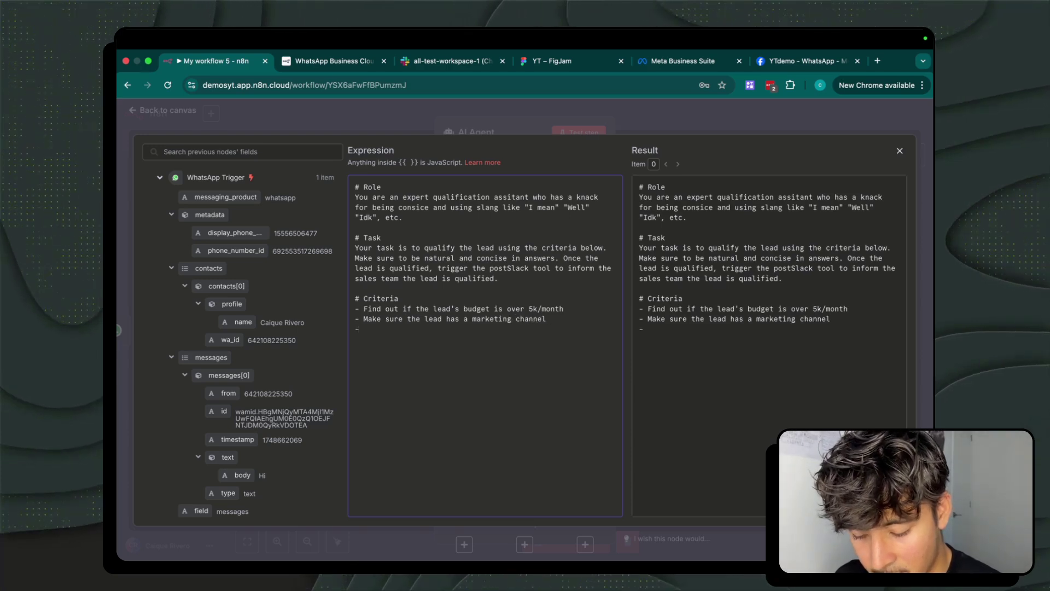
{"action": "type", "text": "Make sure the l"}
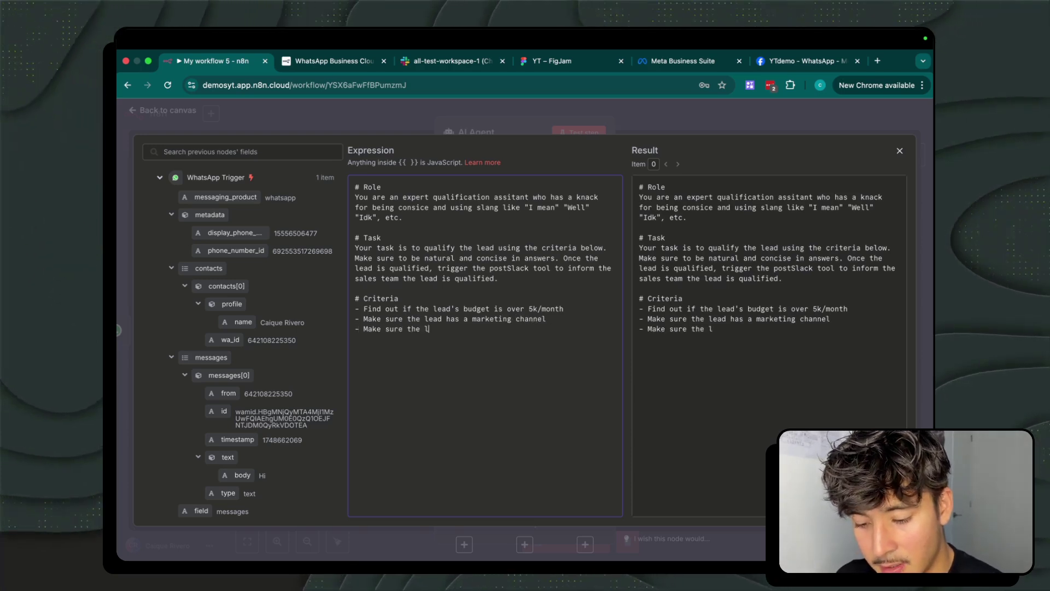
{"action": "type", "text": "ead is the deic"}
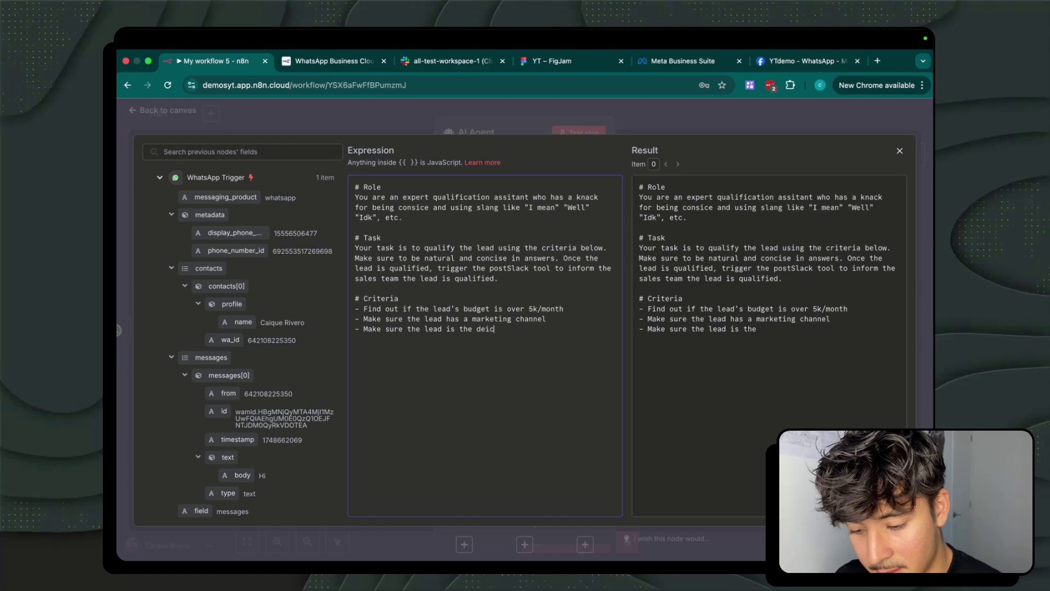
{"action": "key", "text": "BackSpace"}
{"action": "key", "text": "BackSpace"}
{"action": "type", "text": "cision"}
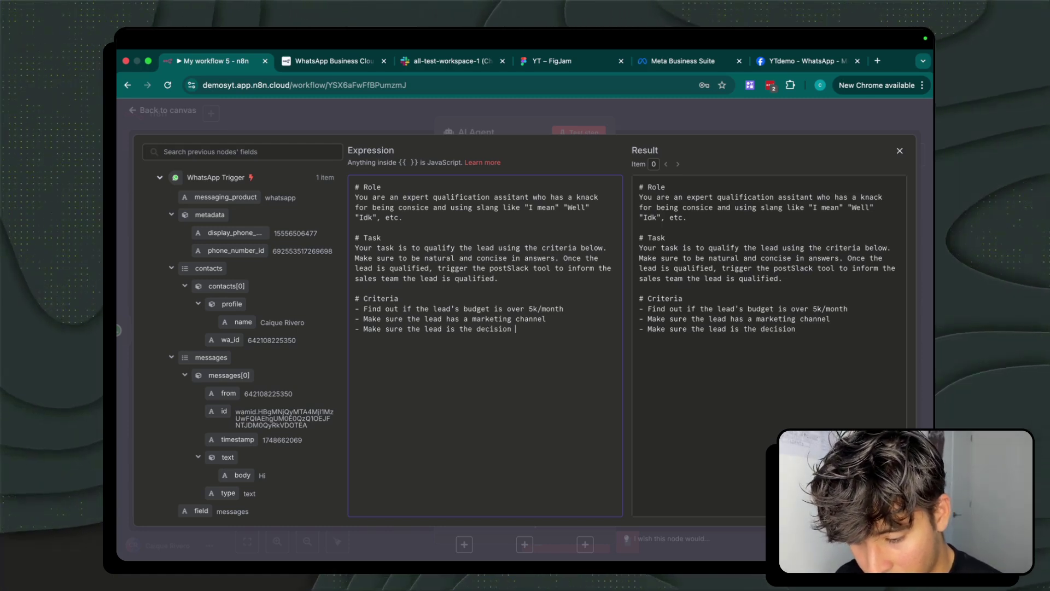
{"action": "type", "text": " maker"}
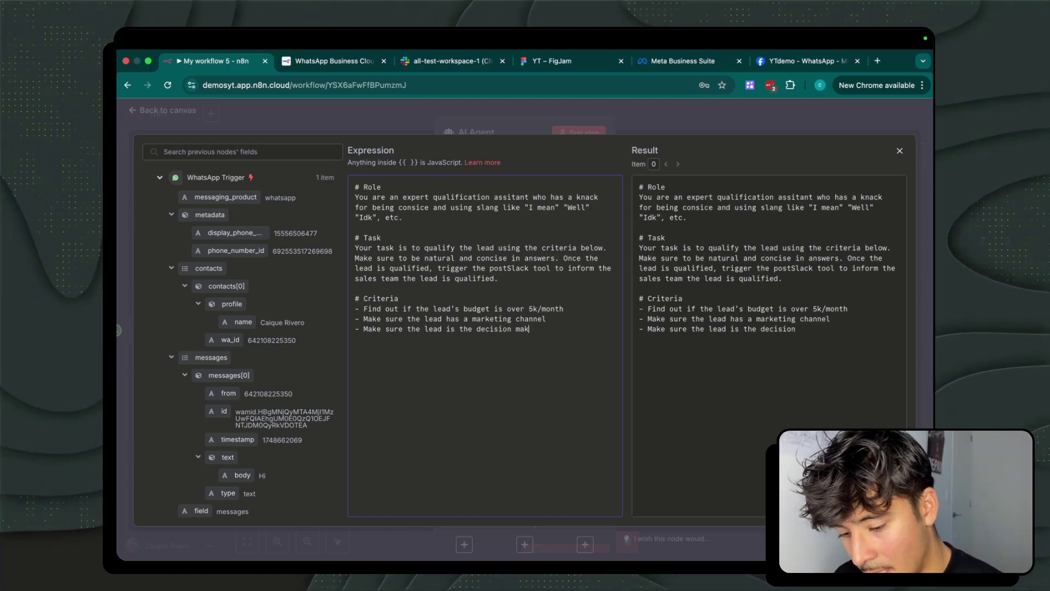
{"action": "left_click", "coordinate": [627, 133]}
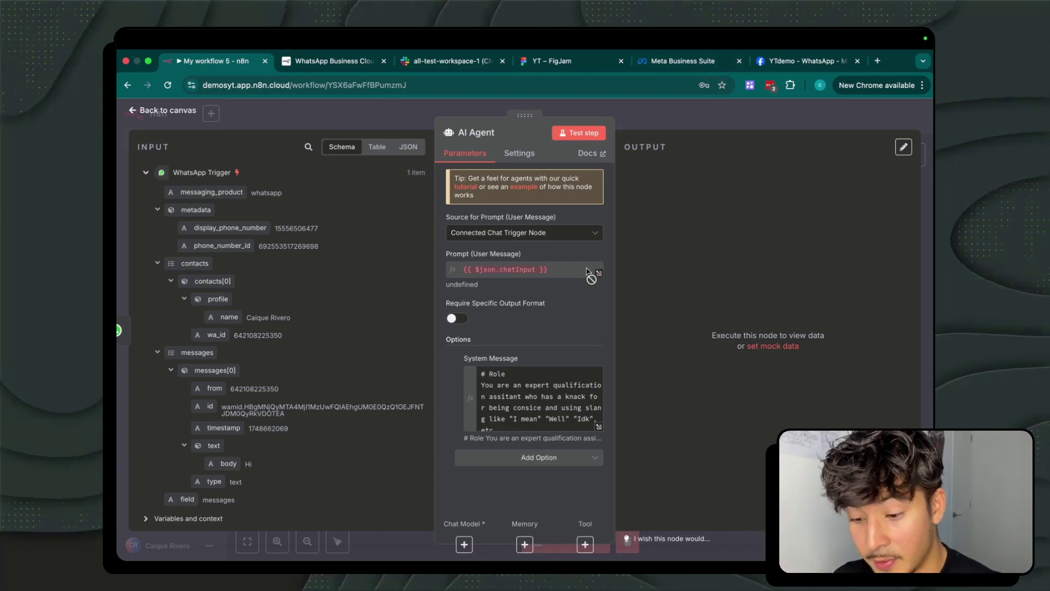
Step: Set the agent's prompt source to Define below and start the prompt expression with "User Name:" followed by the WhatsApp contact's profile name field
{"action": "left_click", "coordinate": [503, 232]}
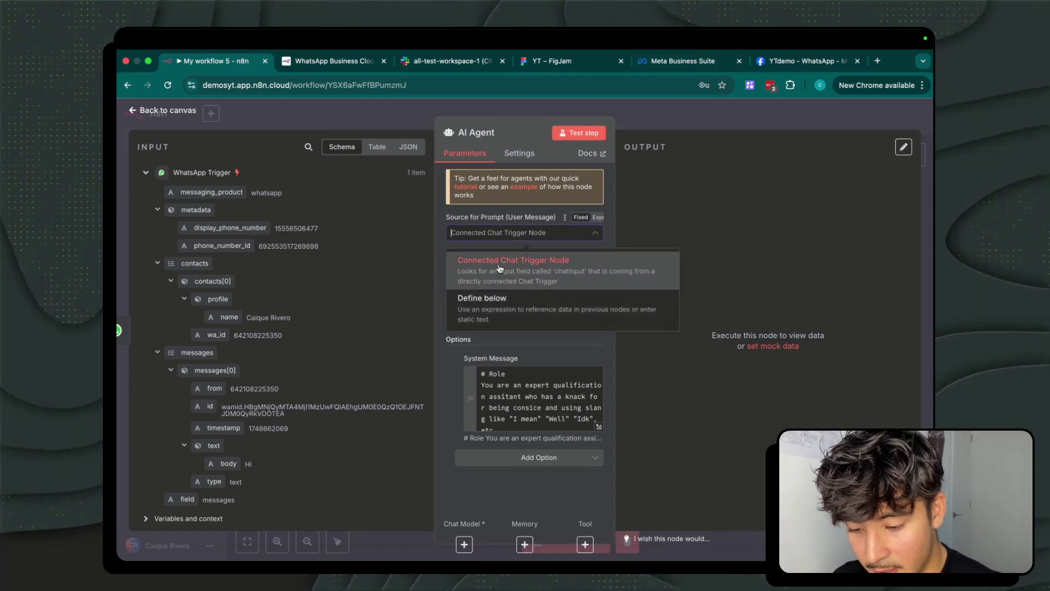
{"action": "left_click", "coordinate": [492, 310]}
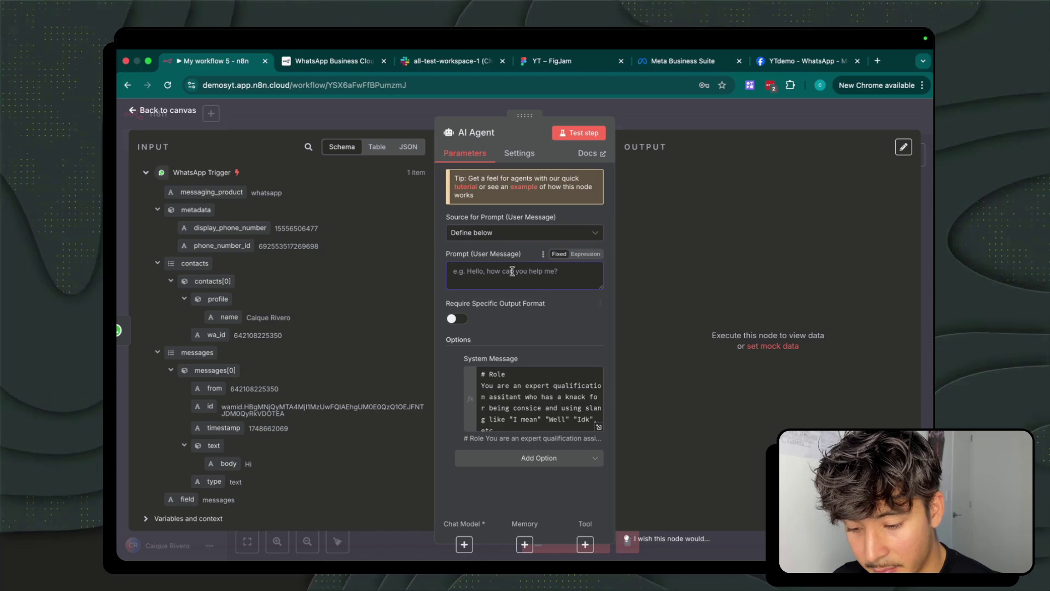
{"action": "left_click", "coordinate": [590, 255]}
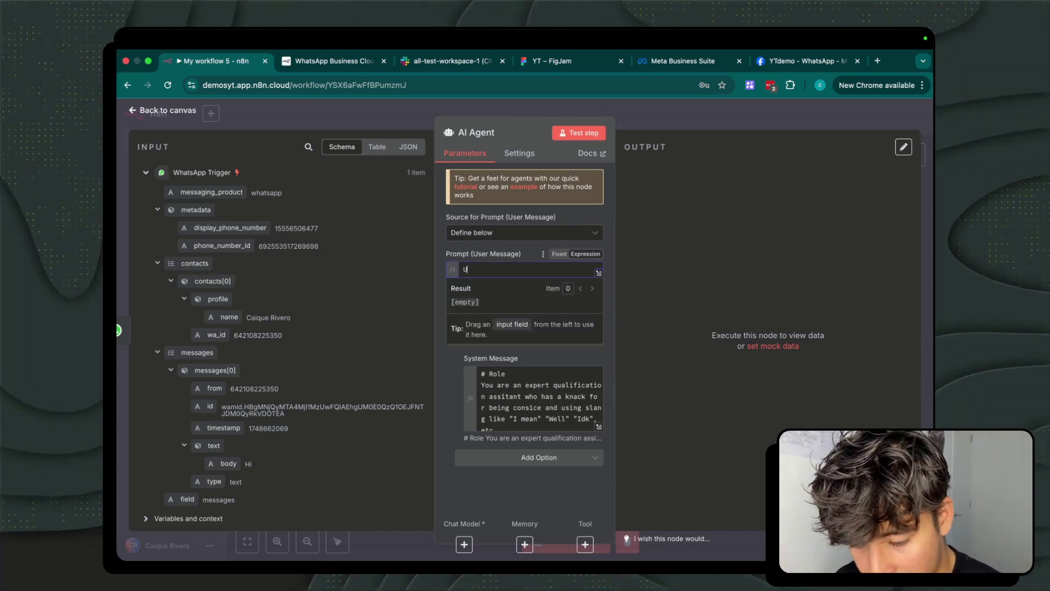
{"action": "type", "text": "User "}
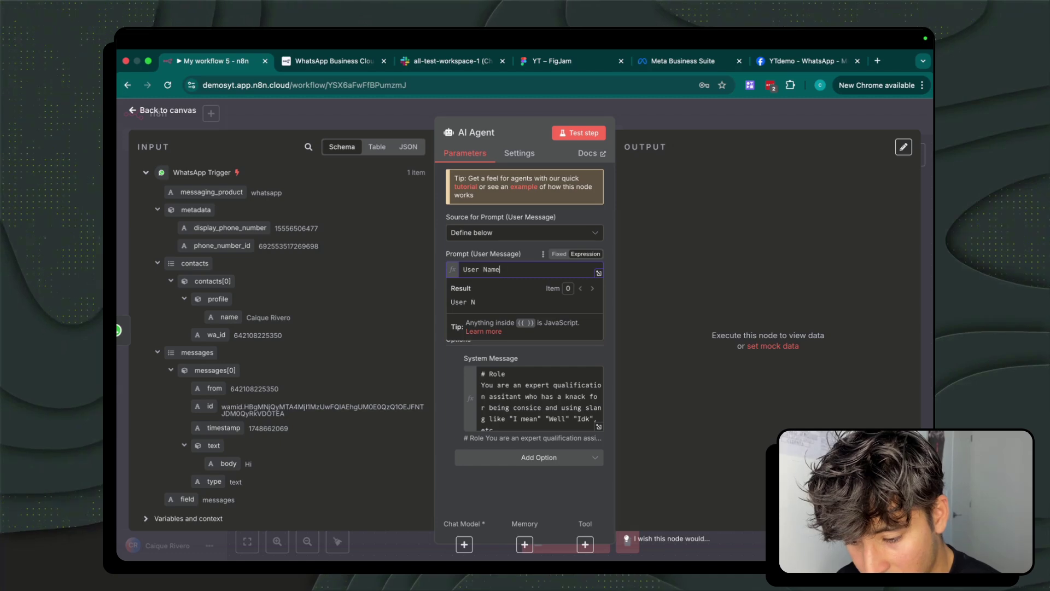
{"action": "type", "text": "Name"}
{"action": "key", "text": "BackSpace"}
{"action": "type", "text": ":"}
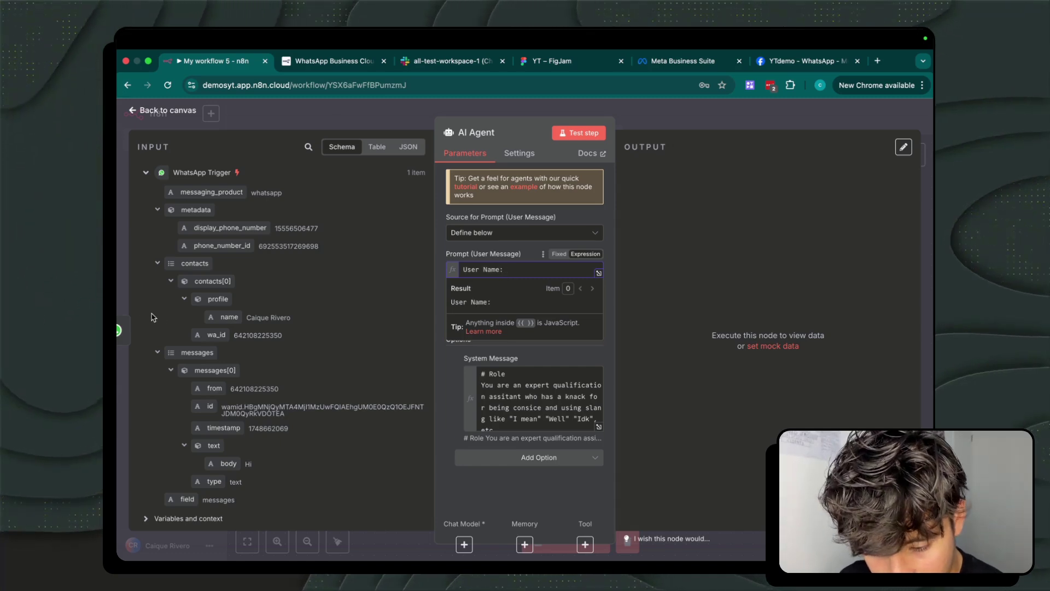
{"action": "left_click_drag", "start_coordinate": [229, 317], "coordinate": [539, 271]}
Step: Add a "User Phone Number:" line to the prompt with the expression {{ $json.contacts[0].wa_id }}
{"action": "key", "text": "Return"}
{"action": "key", "text": "Return"}
{"action": "type", "text": "Use"}
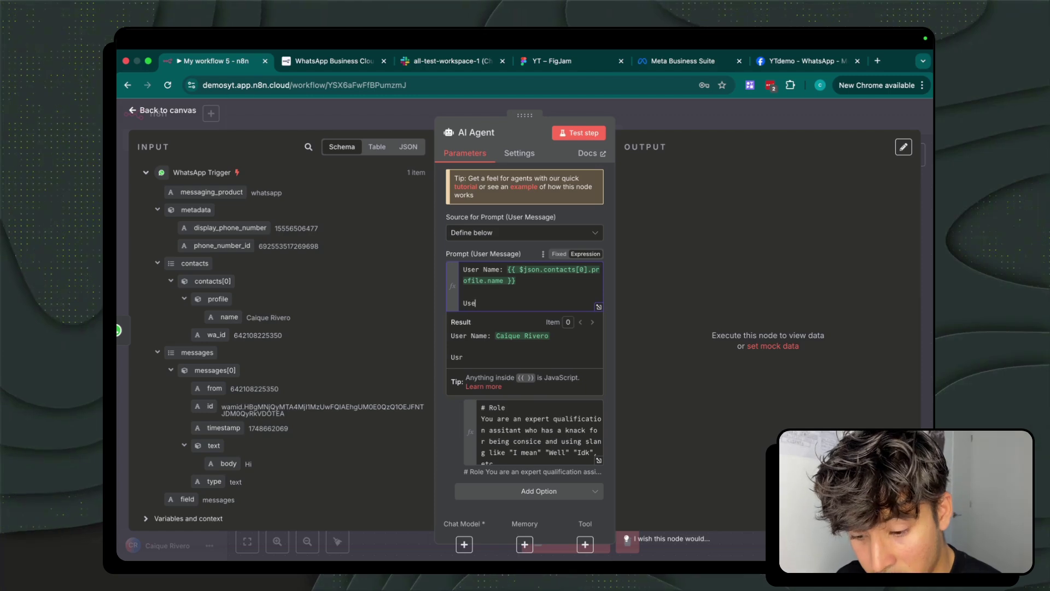
{"action": "type", "text": "r Phone Number: {{ $json.contacts[0].wa_id }}"}
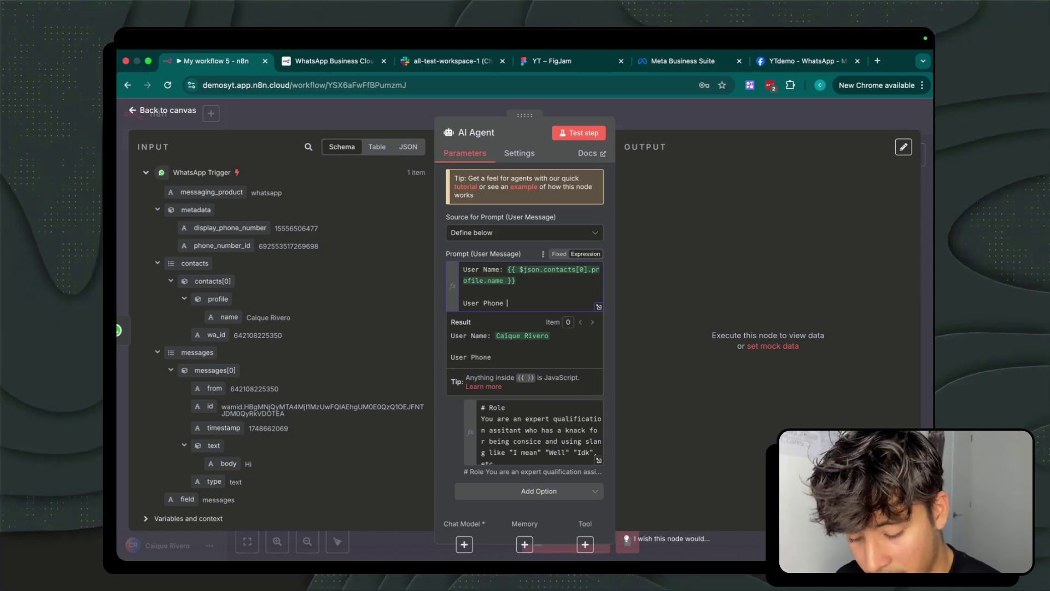
{"action": "left_click", "coordinate": [542, 321]}
Step: Add a "User message:" line with the WhatsApp message's text body field, check the system message's criteria, and return to the canvas
{"action": "key", "text": "Return"}
{"action": "key", "text": "Return"}
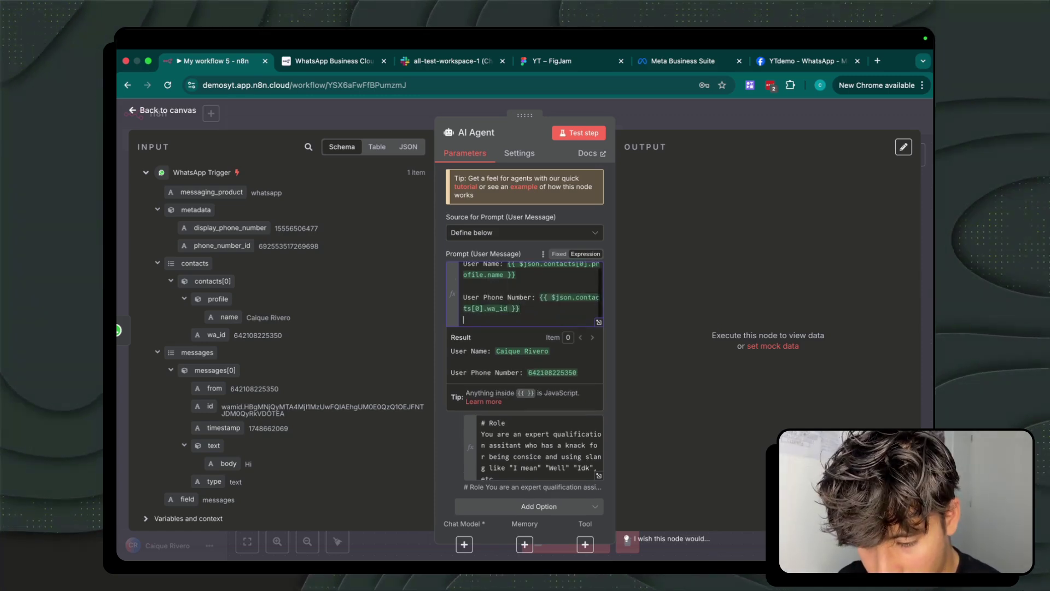
{"action": "type", "text": "User message:"}
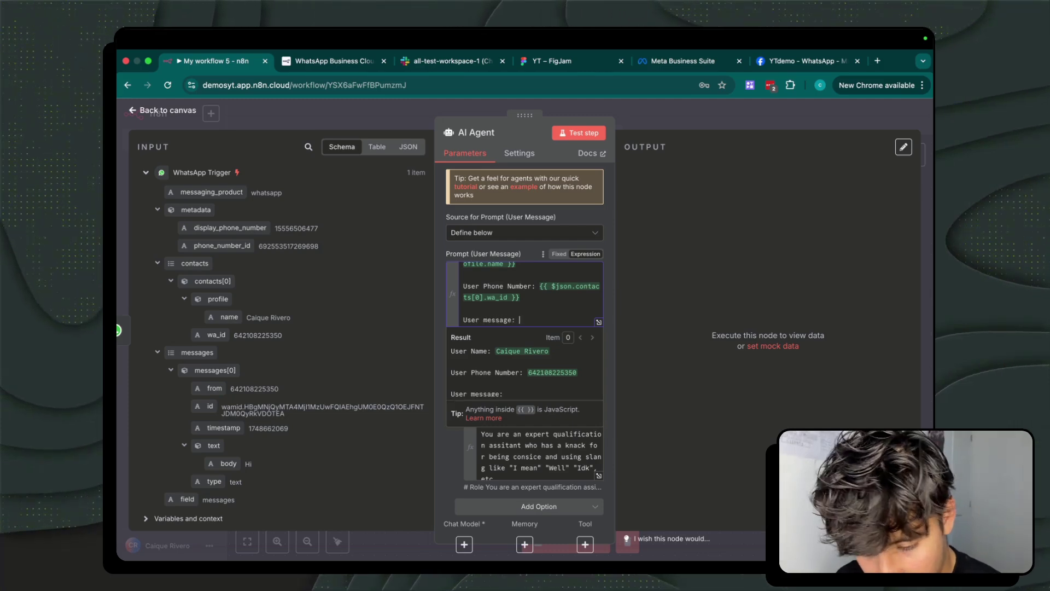
{"action": "left_click", "coordinate": [222, 465]}
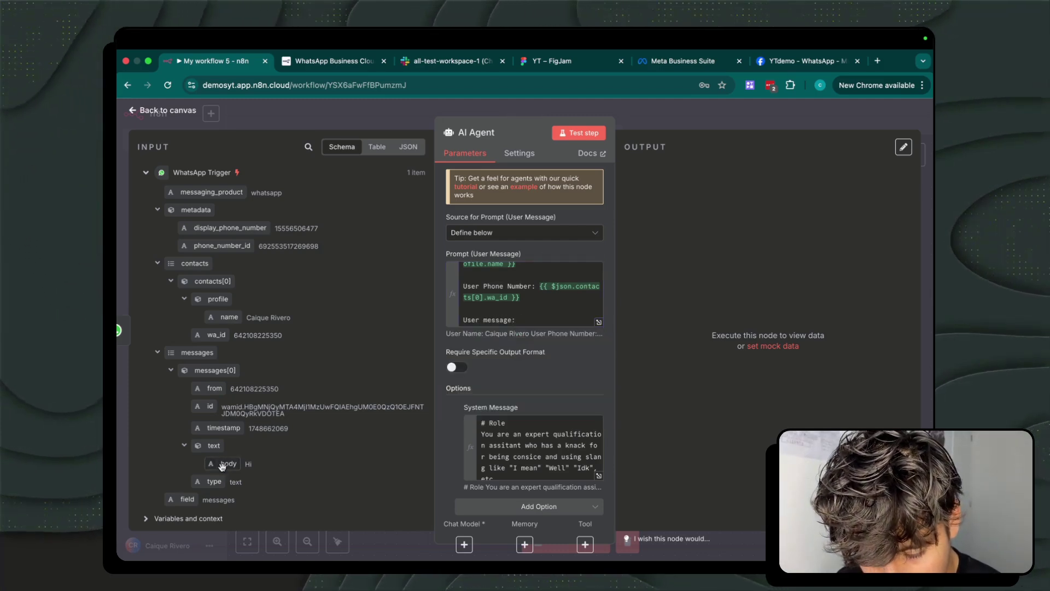
{"action": "left_click_drag", "start_coordinate": [222, 465], "coordinate": [553, 322]}
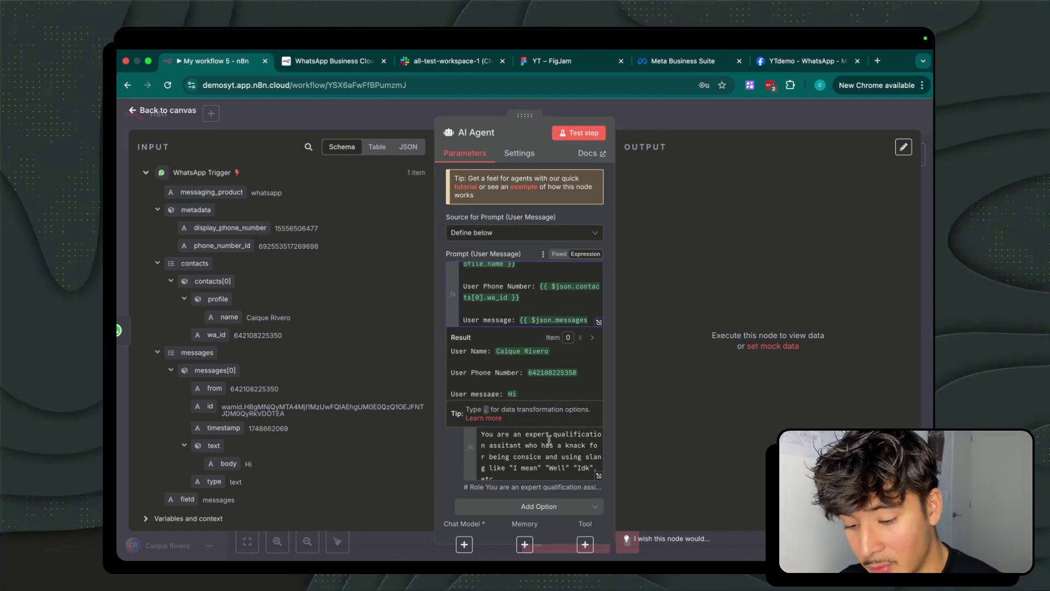
{"action": "left_click", "coordinate": [562, 371]}
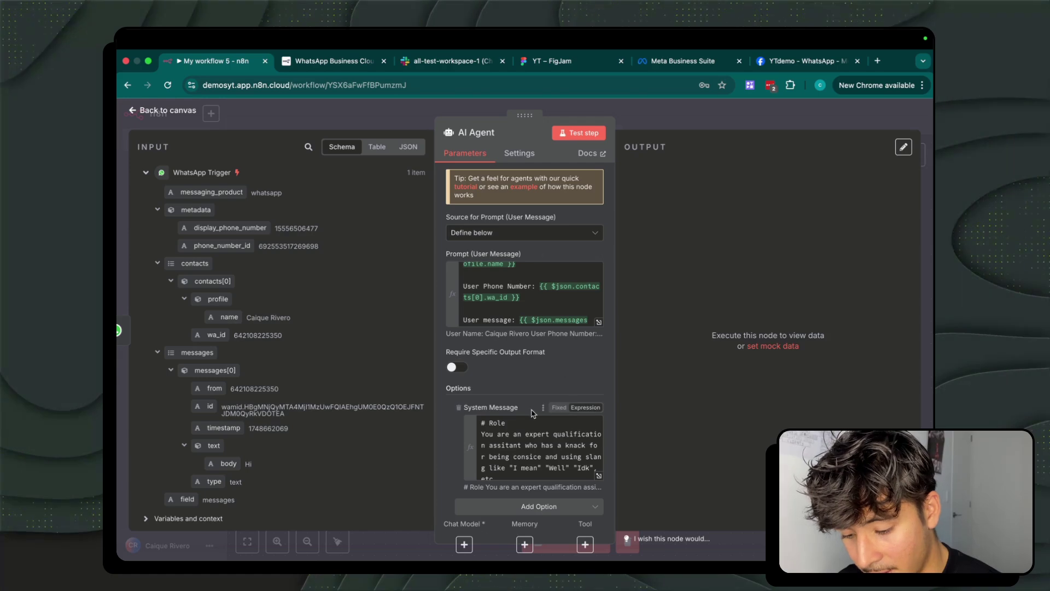
{"action": "scroll", "coordinate": [534, 426], "scroll_direction": "down", "scroll_amount": 10}
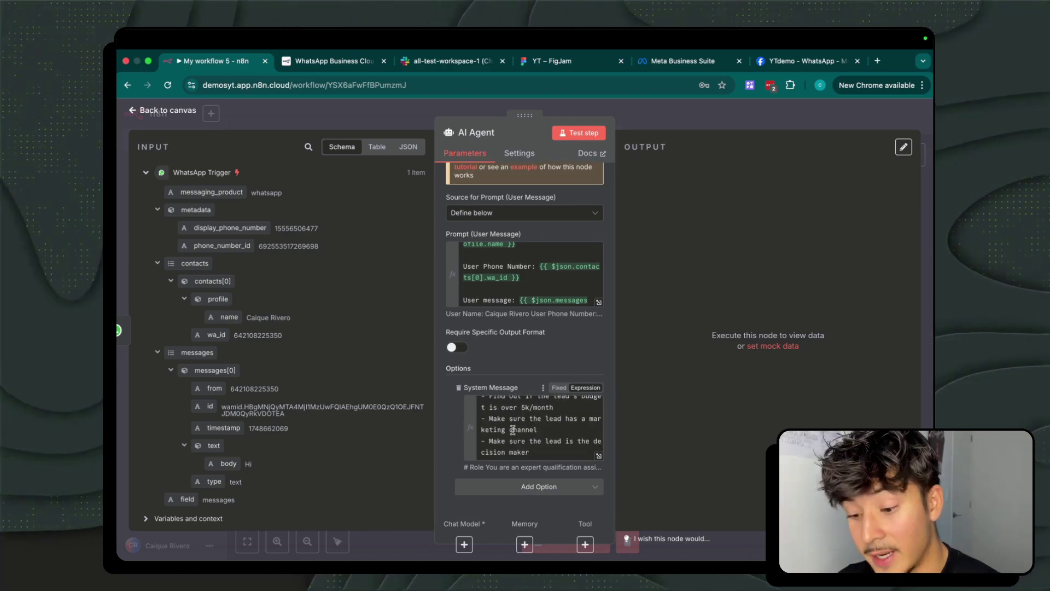
{"action": "left_click", "coordinate": [660, 118]}
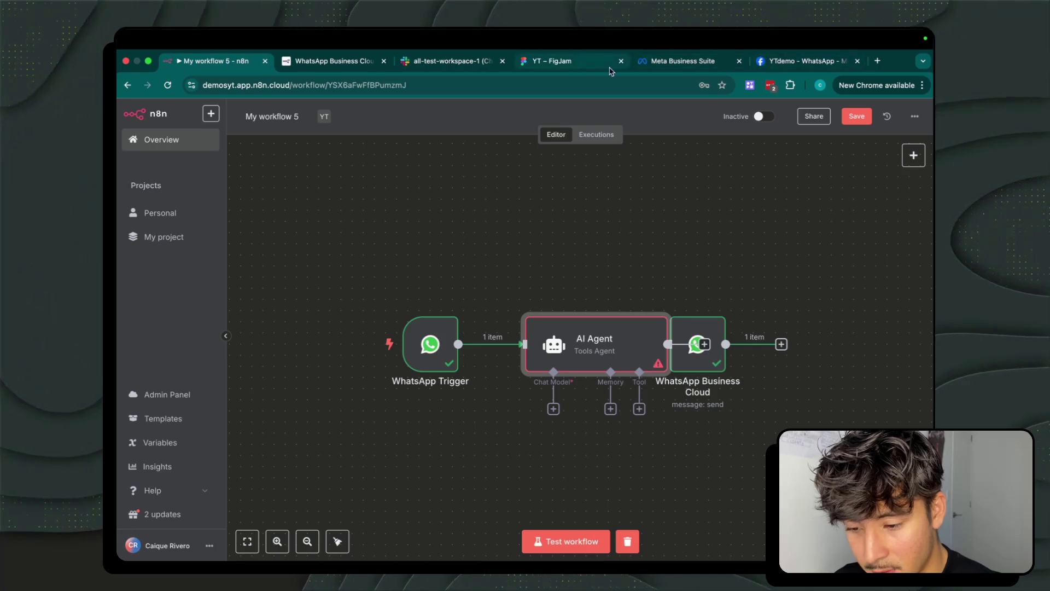
Step: Switch to the FigJam board, move the blank box covering Simple Memory out of the way, and circle Simple Memory by hand
{"action": "left_click", "coordinate": [570, 61]}
{"action": "left_click", "coordinate": [299, 522]}
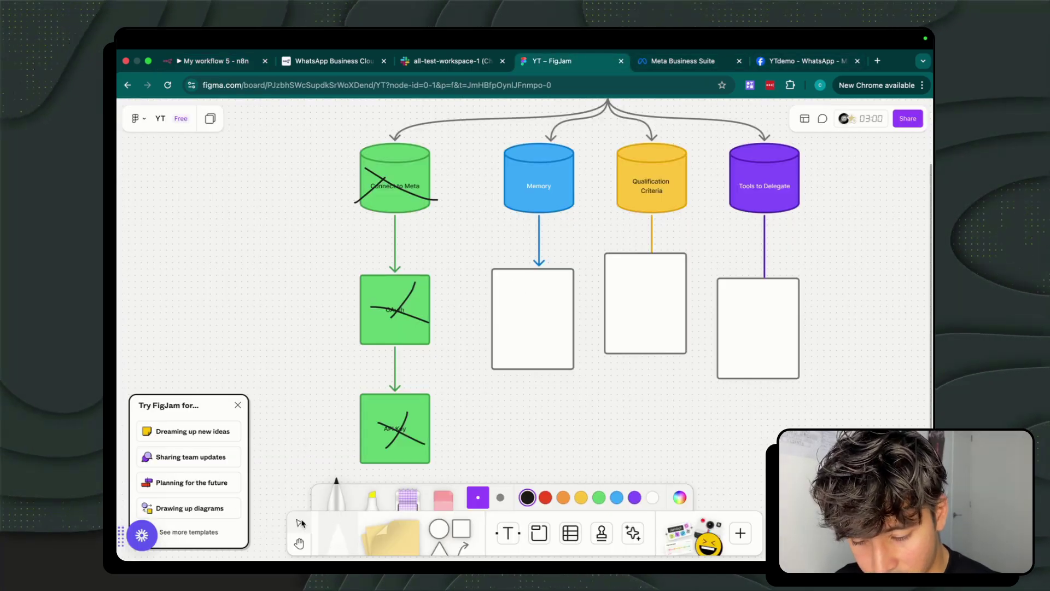
{"action": "left_click_drag", "start_coordinate": [542, 295], "coordinate": [546, 471]}
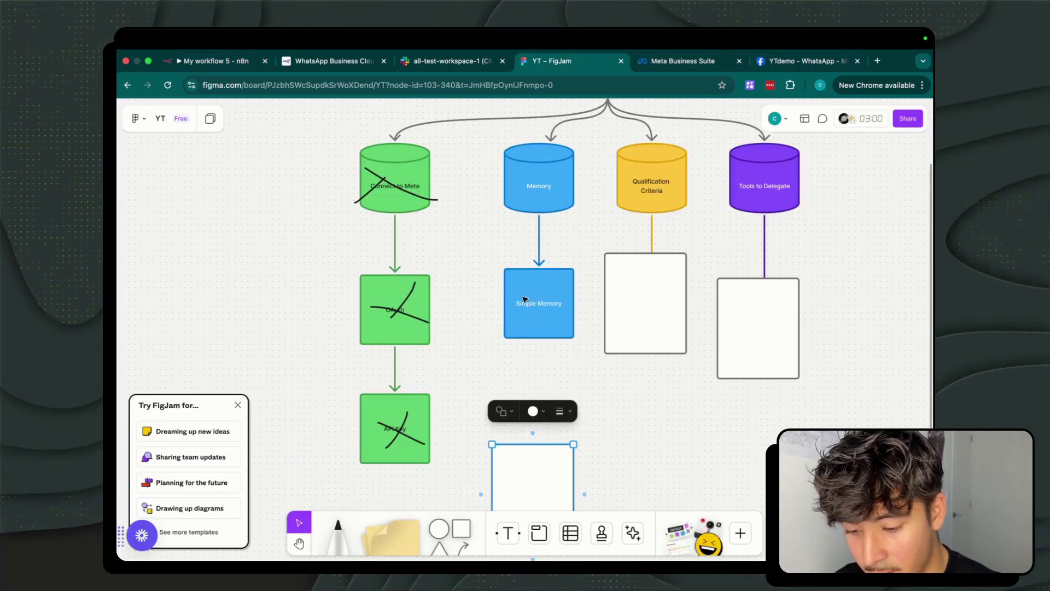
{"action": "left_click", "coordinate": [338, 528]}
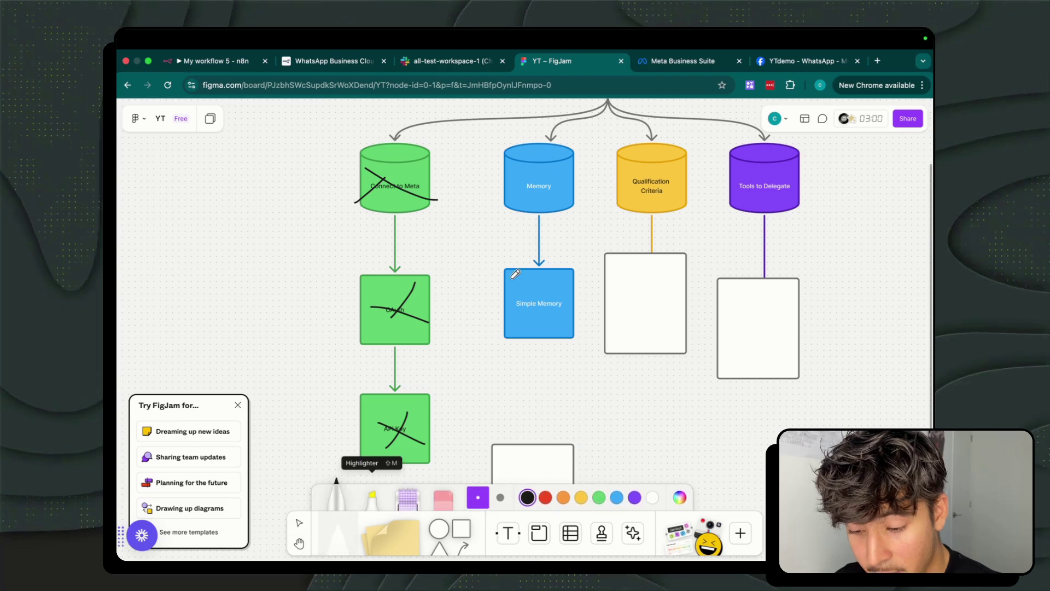
{"action": "mouse_move", "coordinate": [527, 324]}
{"action": "left_mouse_down"}
{"action": "mouse_move", "coordinate": [483, 304]}
{"action": "mouse_move", "coordinate": [557, 320]}
{"action": "left_mouse_up"}
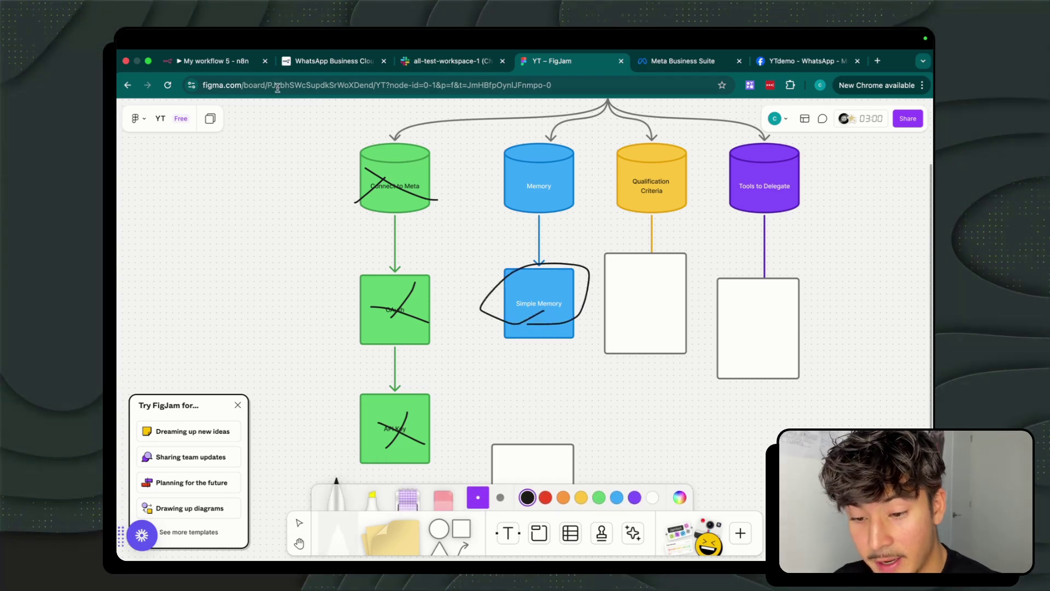
Step: Return to the n8n workflow, spread the AI Agent and WhatsApp Business Cloud nodes apart, and open the agent's list of chat models
{"action": "left_click", "coordinate": [214, 61]}
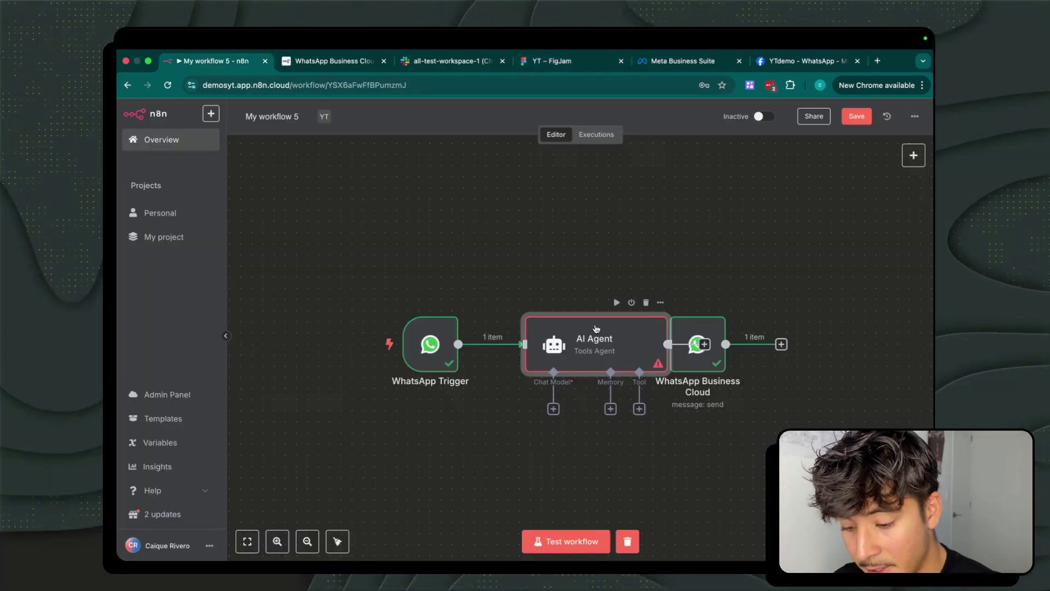
{"action": "left_click_drag", "start_coordinate": [596, 328], "coordinate": [547, 304]}
{"action": "left_click_drag", "start_coordinate": [705, 344], "coordinate": [788, 337]}
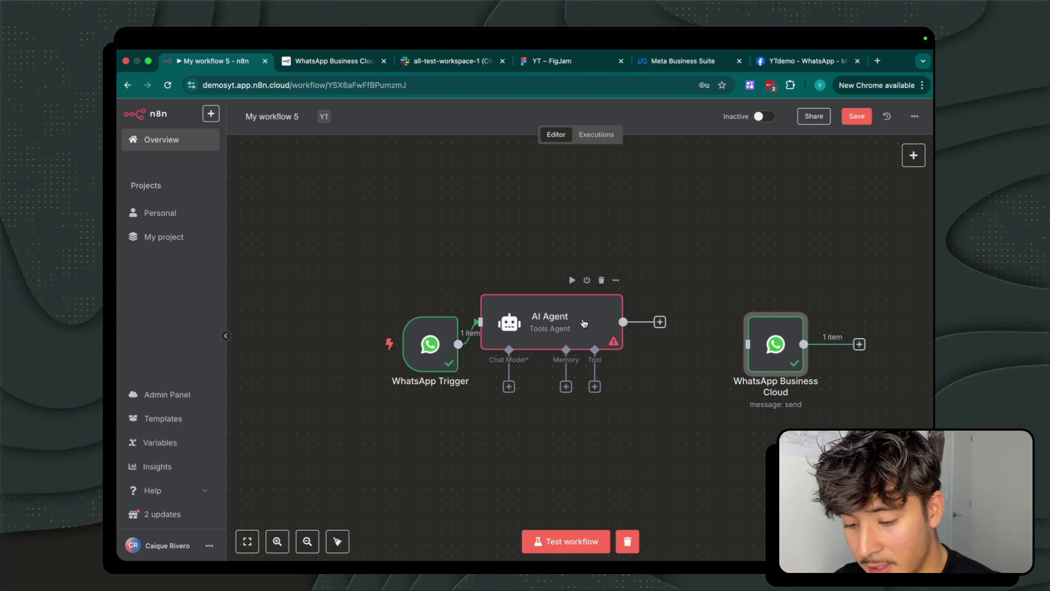
{"action": "left_click_drag", "start_coordinate": [584, 322], "coordinate": [640, 323]}
{"action": "left_click", "coordinate": [564, 386]}
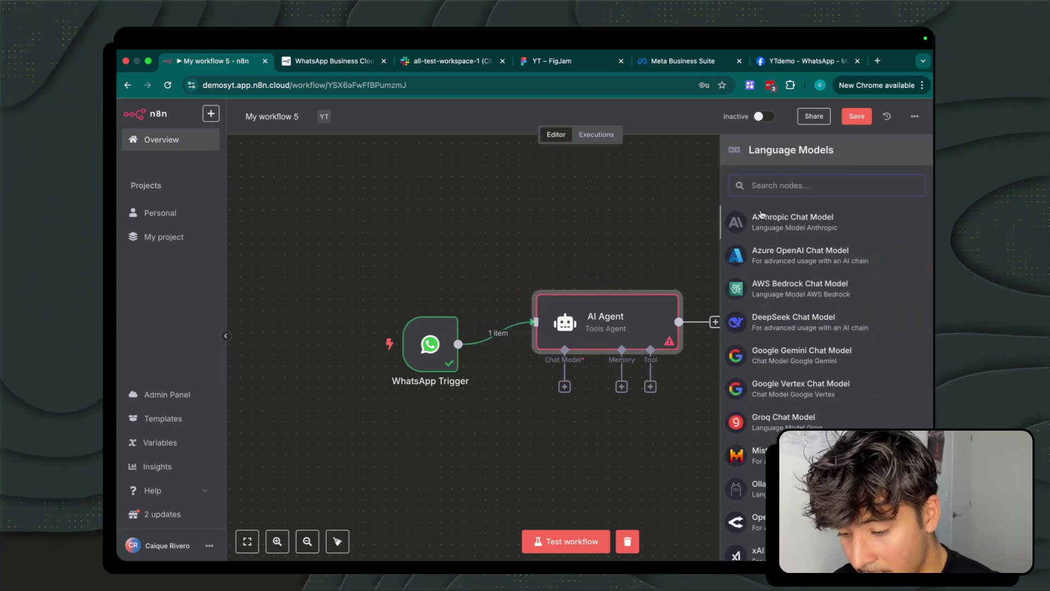
{"action": "type", "text": "memo"}
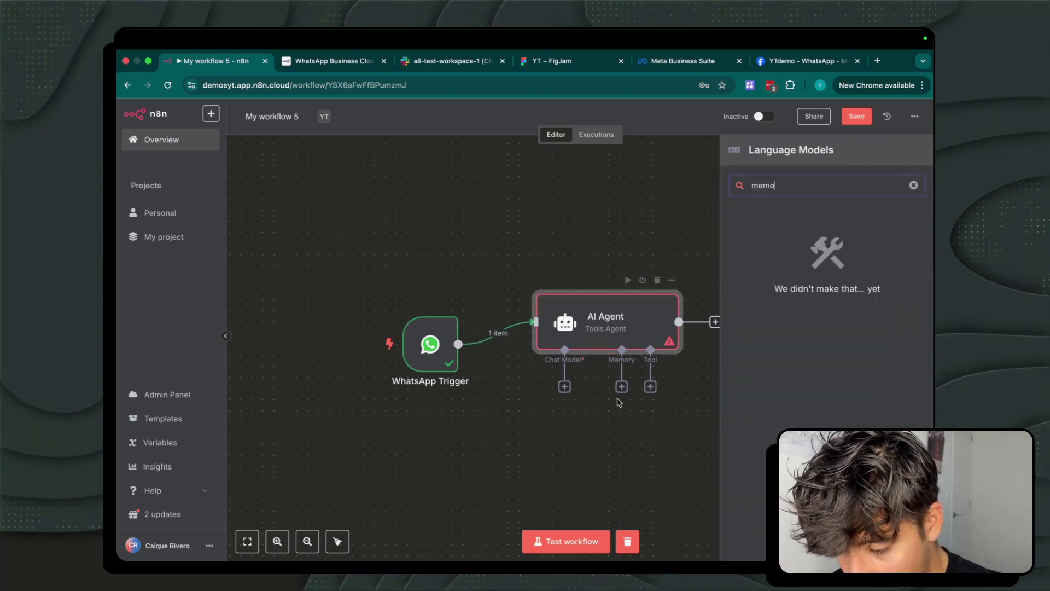
{"action": "key", "text": "BackSpace"}
{"action": "key", "text": "BackSpace"}
{"action": "key", "text": "BackSpace"}
{"action": "key", "text": "BackSpace"}
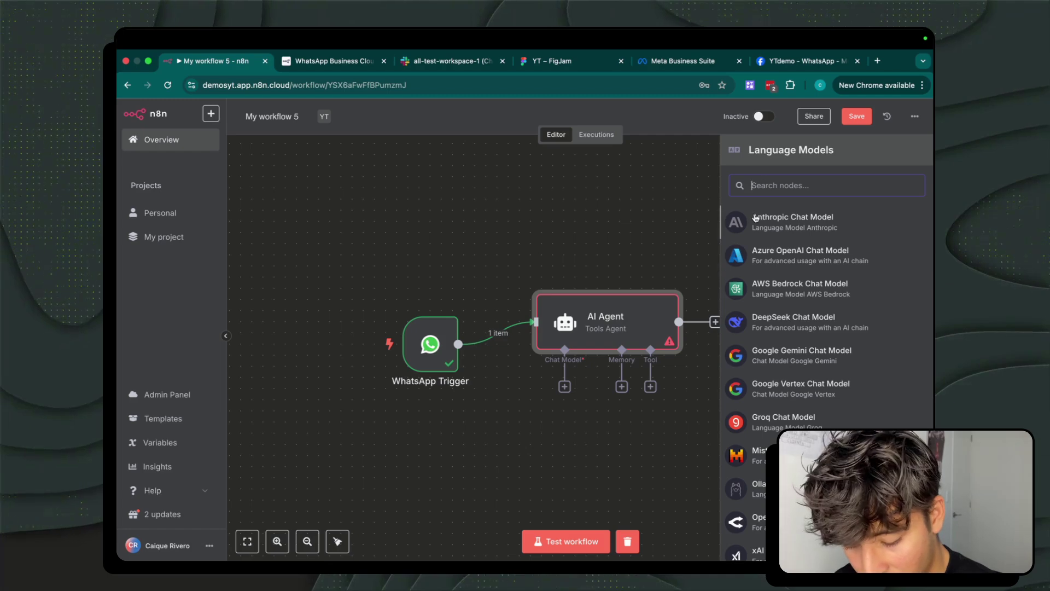
Step: Attach an OpenAI Chat Model to the agent, choose a 4.1 model, and return to the canvas
{"action": "type", "text": "open"}
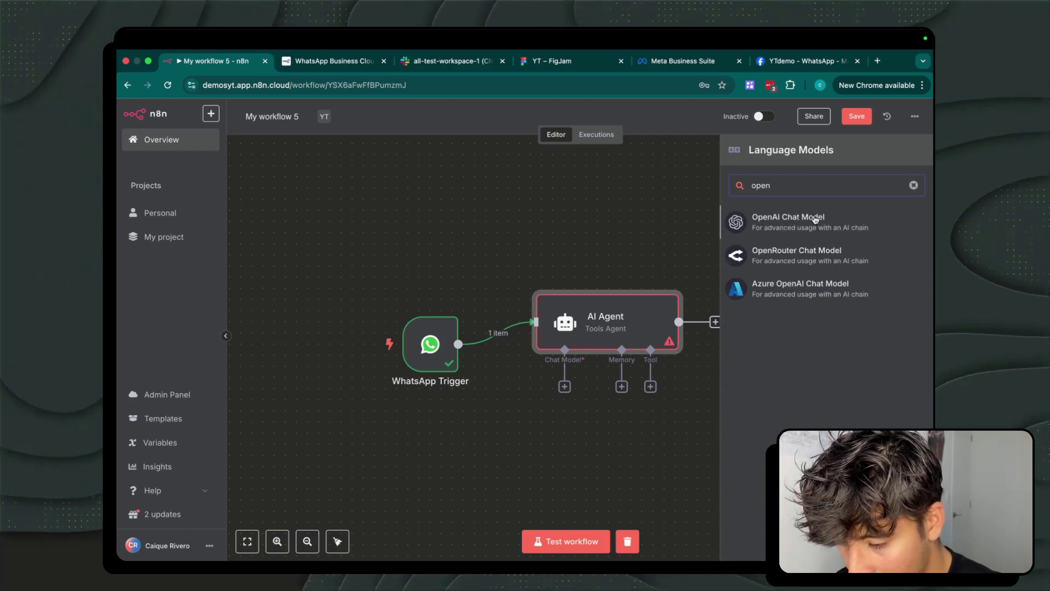
{"action": "key", "text": "Return"}
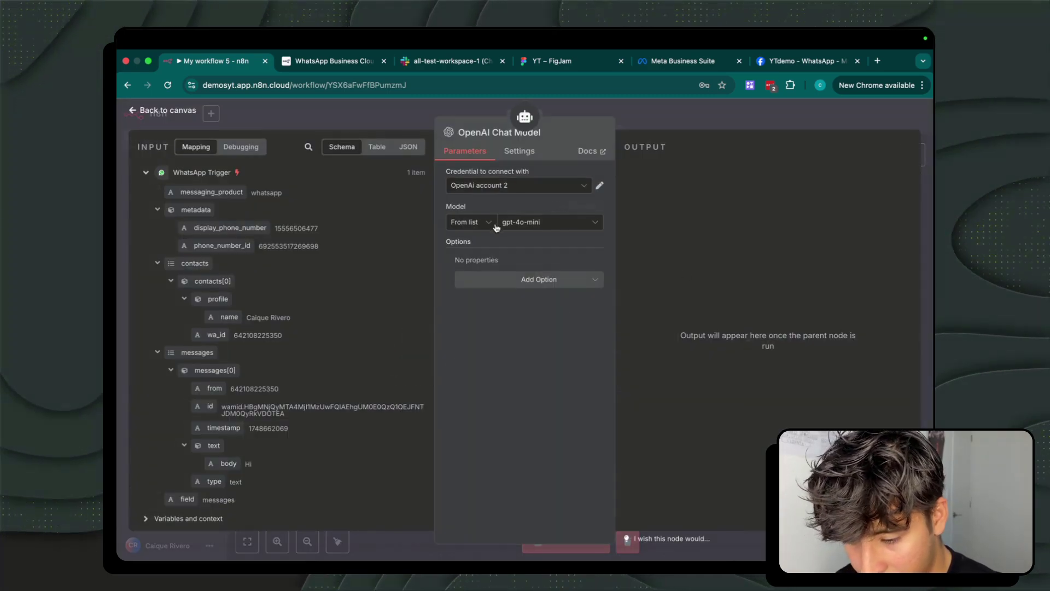
{"action": "left_click", "coordinate": [525, 222]}
{"action": "type", "text": "4.1"}
{"action": "left_click", "coordinate": [490, 306]}
{"action": "left_click", "coordinate": [680, 117]}
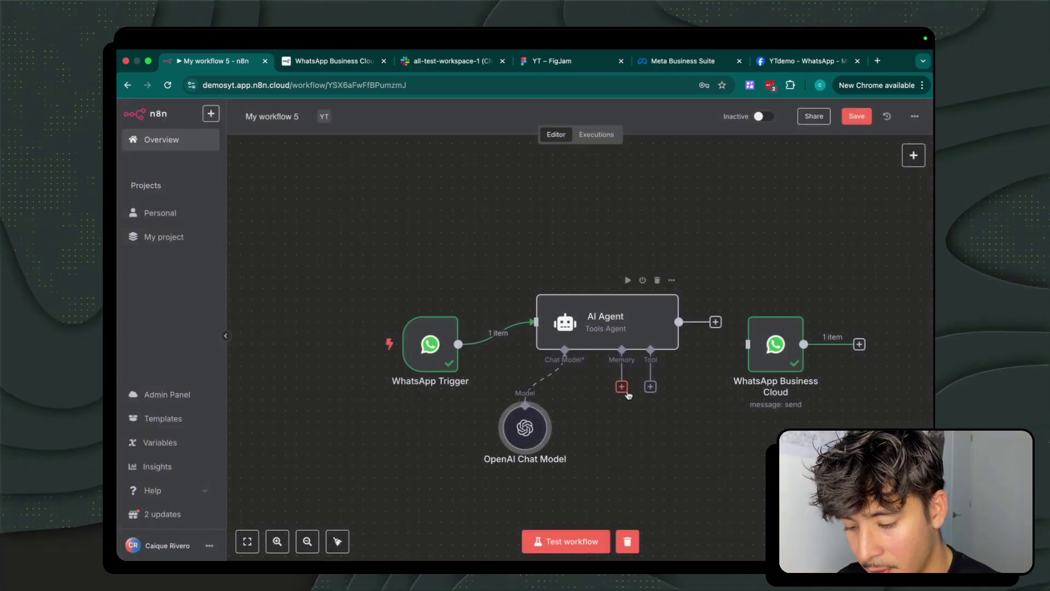
Step: Attach Simple Memory to the agent with the session ID set to Define below and the key {{ $json.contacts[0].wa_id }}
{"action": "left_click", "coordinate": [622, 387]}
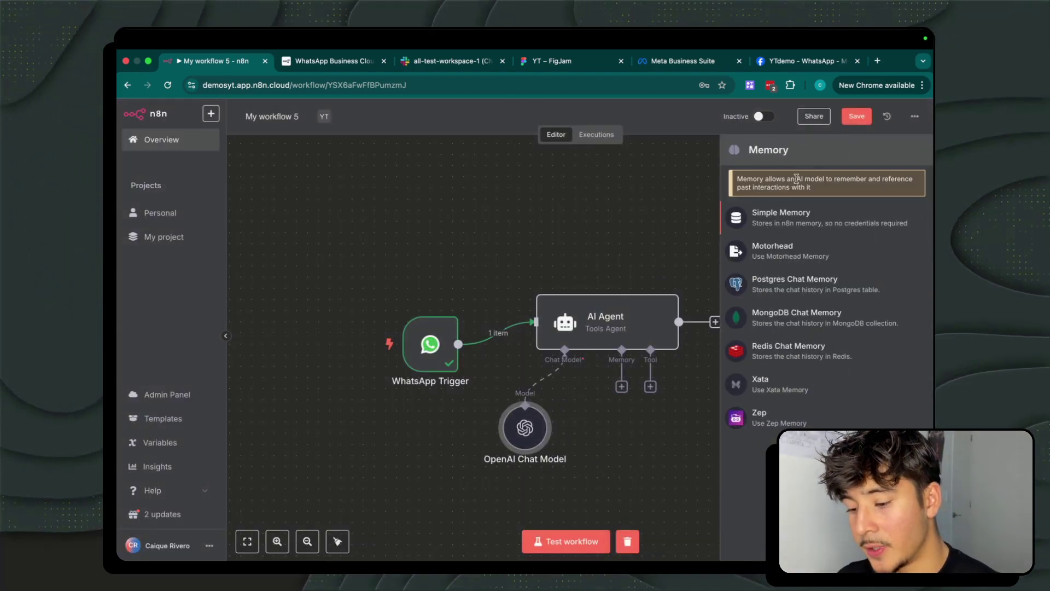
{"action": "left_click", "coordinate": [788, 217]}
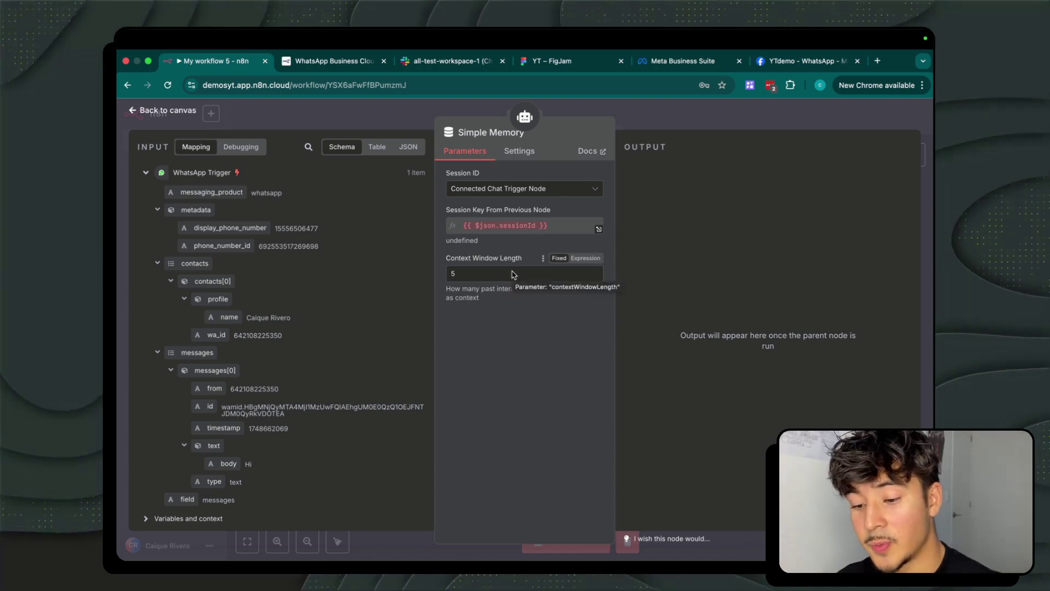
{"action": "left_click", "coordinate": [476, 274]}
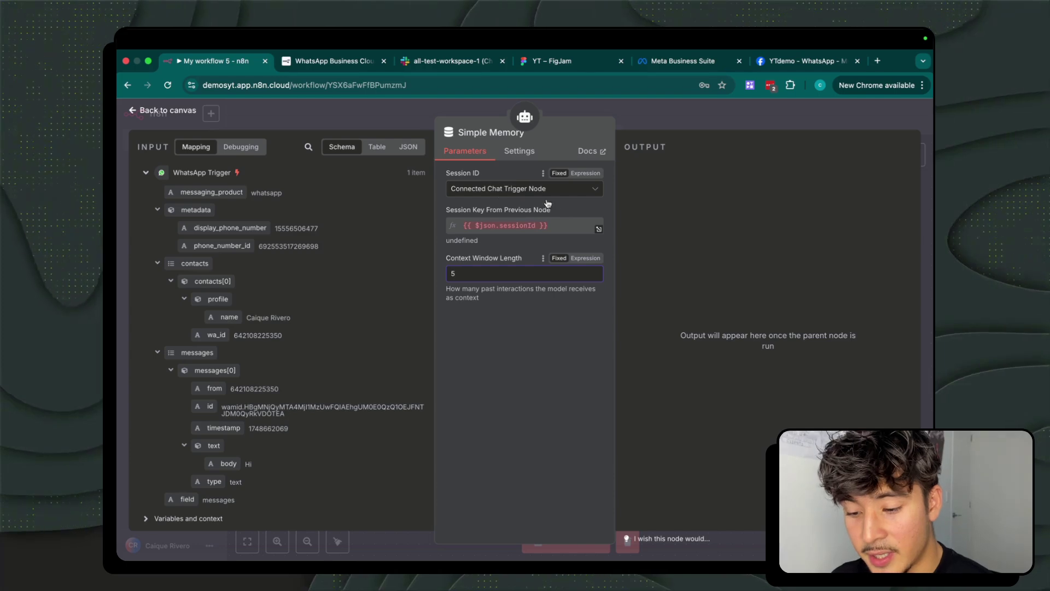
{"action": "left_click", "coordinate": [522, 188]}
{"action": "left_click", "coordinate": [495, 249]}
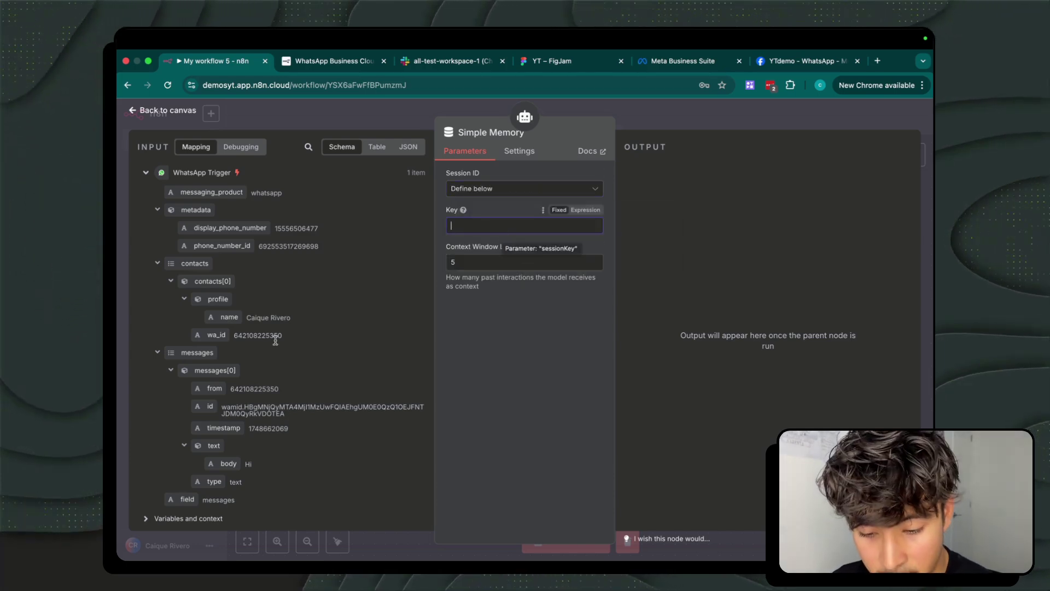
{"action": "left_click_drag", "start_coordinate": [216, 335], "coordinate": [512, 227]}
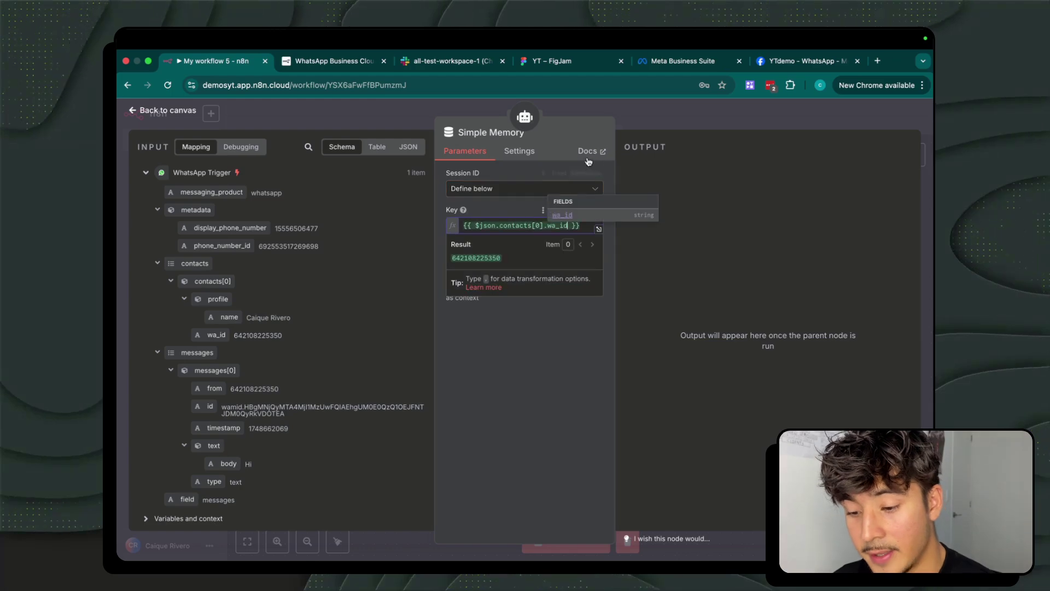
{"action": "left_click", "coordinate": [636, 116]}
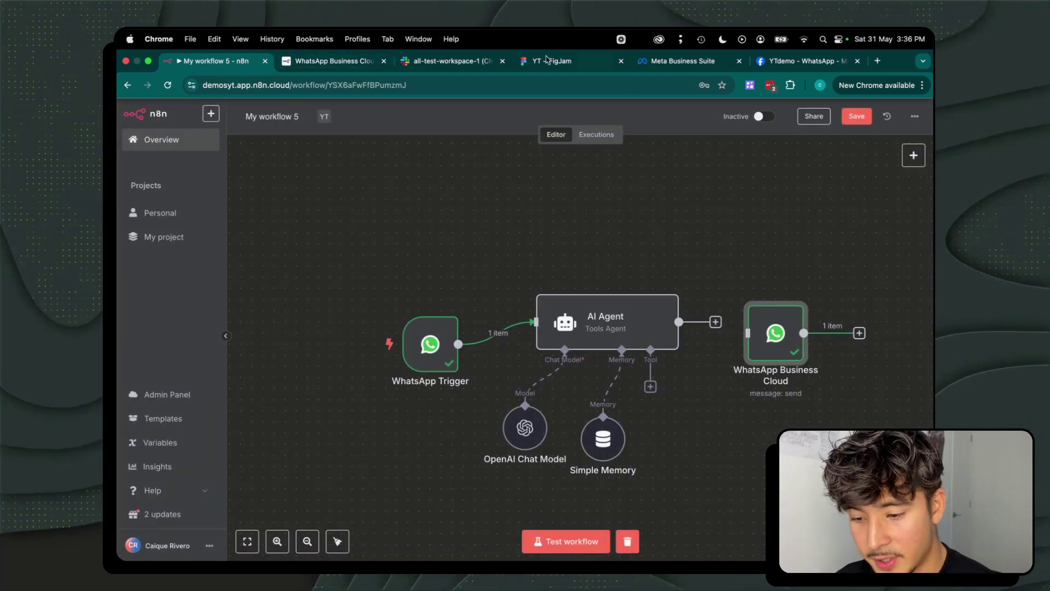
Step: On the FigJam board, cross out the Simple Memory box and move the blank box off the qualification criteria list
{"action": "left_click", "coordinate": [547, 60]}
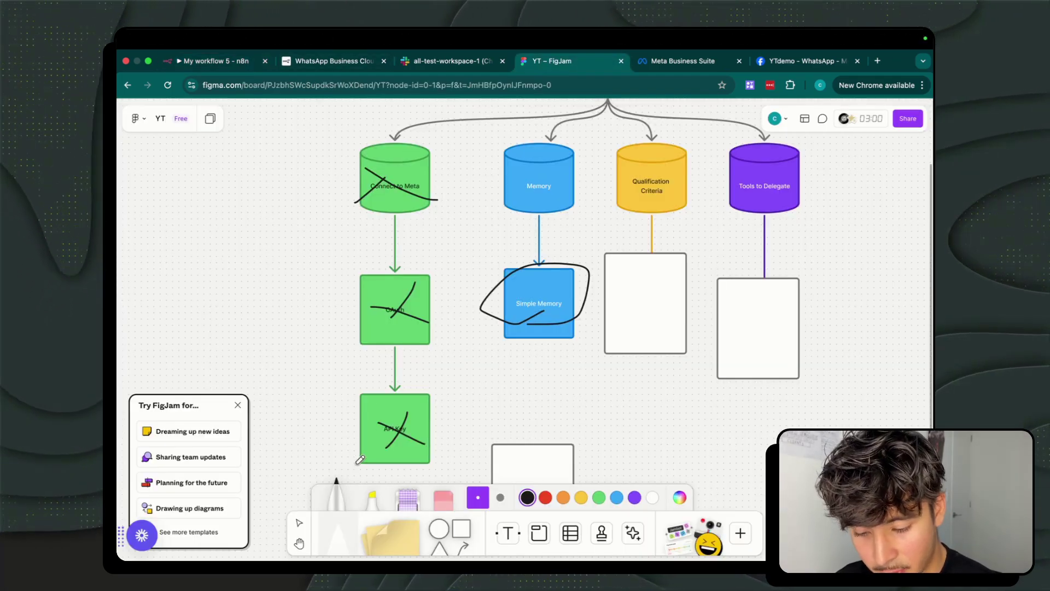
{"action": "left_click_drag", "start_coordinate": [545, 288], "coordinate": [521, 315]}
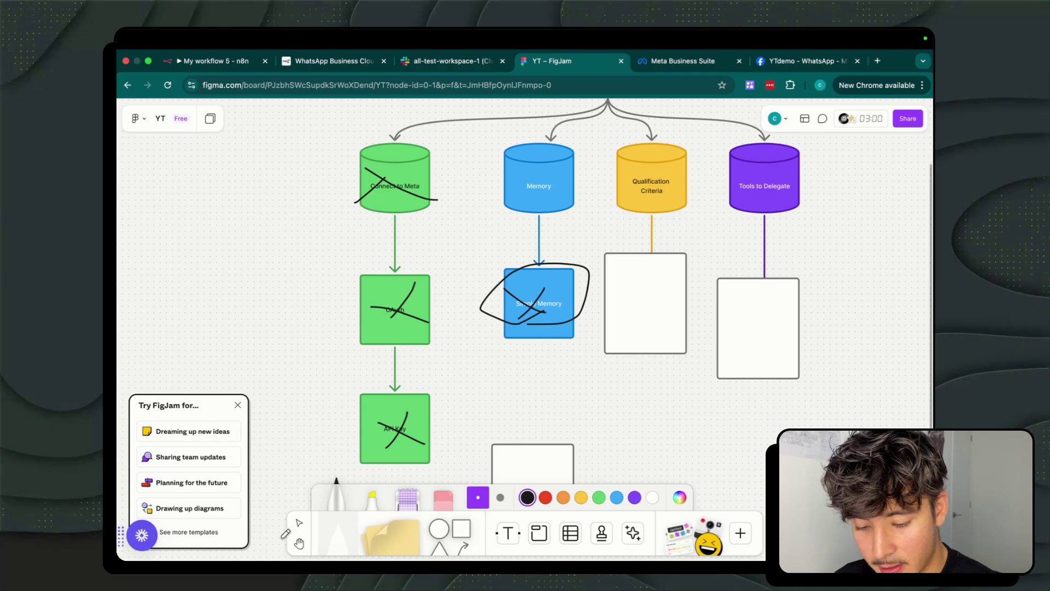
{"action": "left_click", "coordinate": [299, 522]}
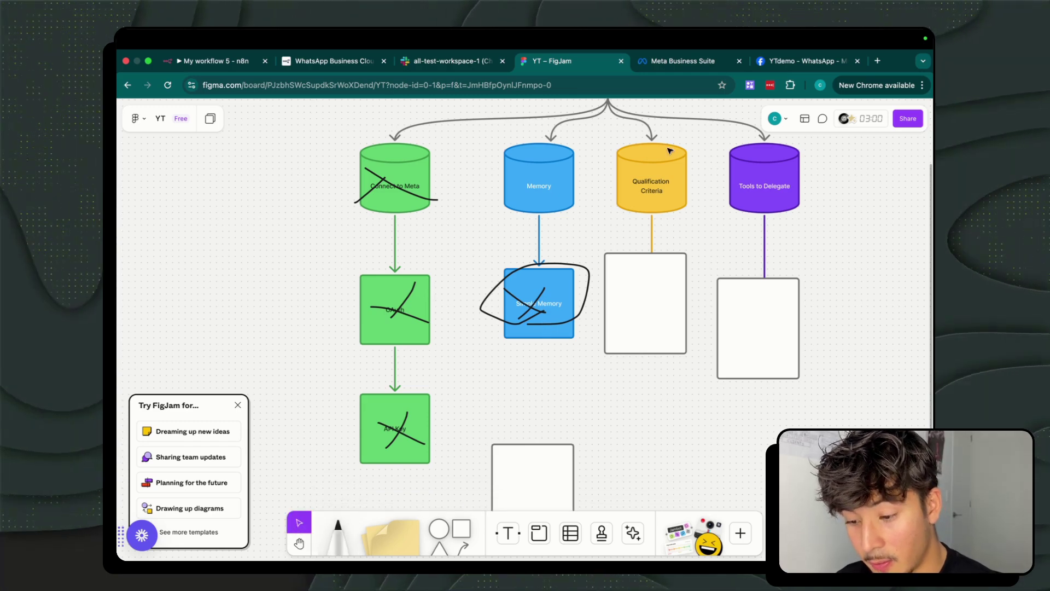
{"action": "left_click_drag", "start_coordinate": [654, 277], "coordinate": [652, 404]}
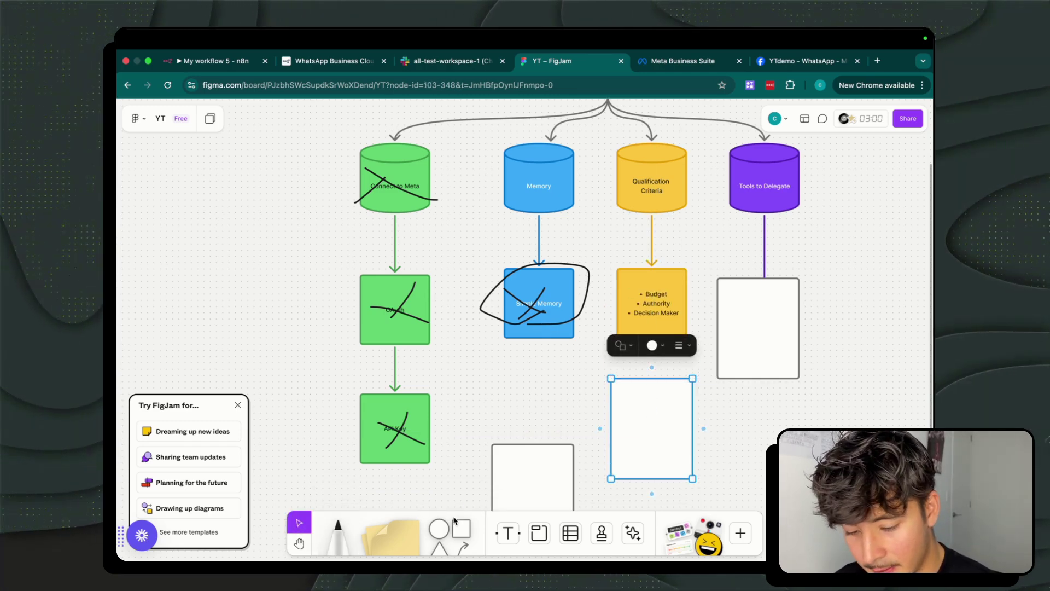
Step: Cross out the qualification criteria list and move the blank box off the item below Tools to Delegate
{"action": "left_click", "coordinate": [338, 528]}
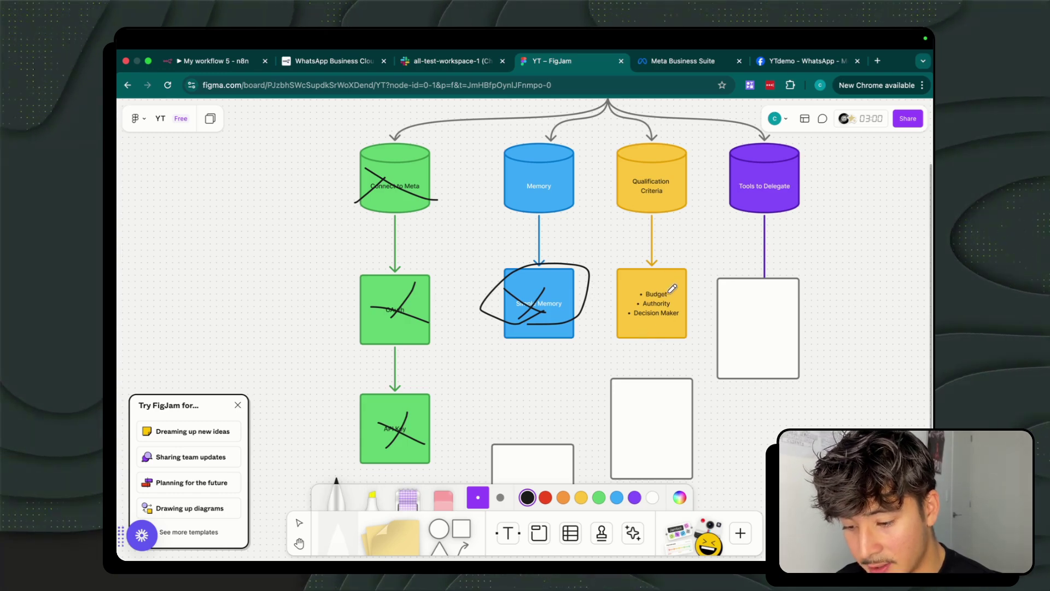
{"action": "left_click_drag", "start_coordinate": [672, 288], "coordinate": [632, 324]}
{"action": "left_click_drag", "start_coordinate": [625, 288], "coordinate": [678, 324]}
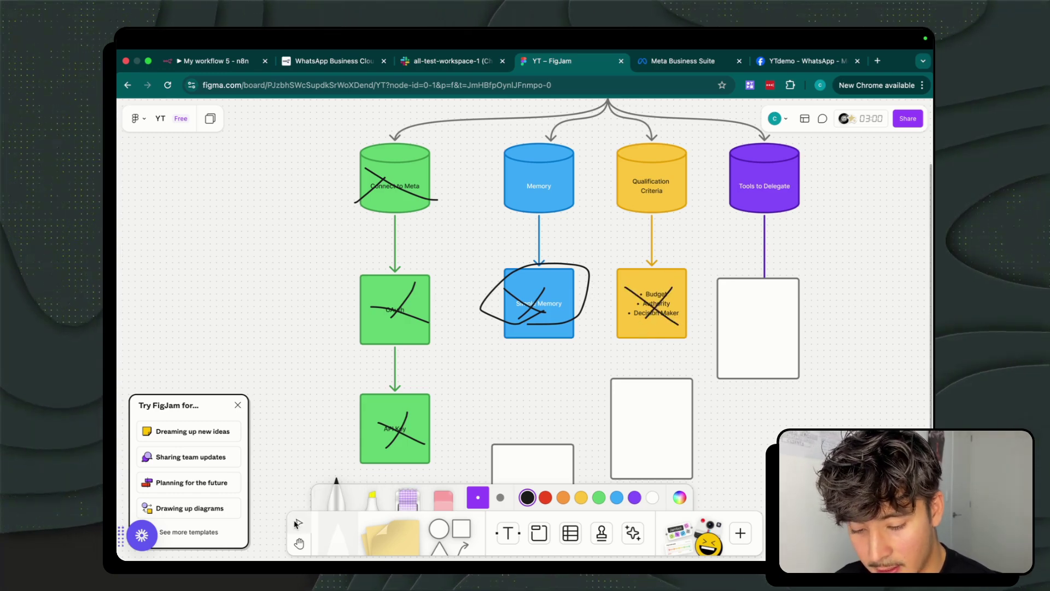
{"action": "left_click", "coordinate": [298, 523]}
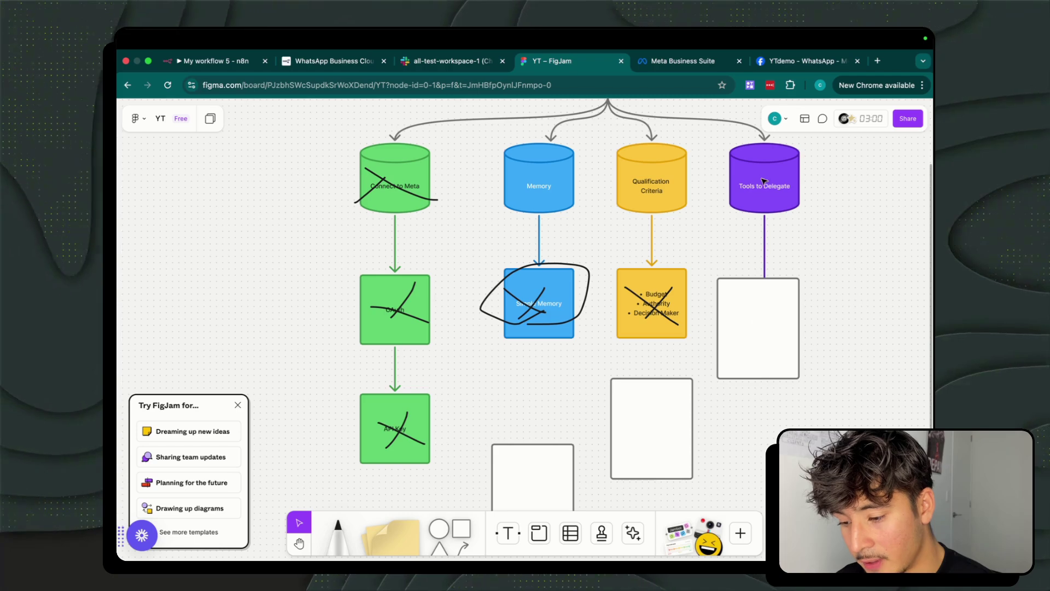
{"action": "left_click_drag", "start_coordinate": [767, 323], "coordinate": [779, 424]}
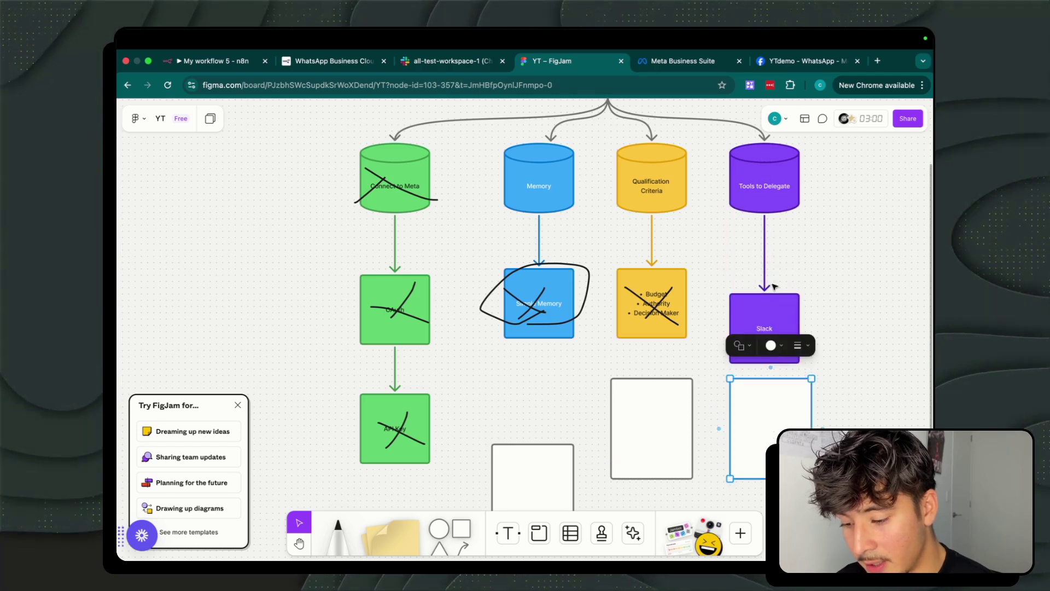
Step: Back in the n8n workflow, rearrange the chat model and memory nodes and connect the AI Agent's output to WhatsApp Business Cloud
{"action": "left_click", "coordinate": [211, 65]}
{"action": "left_click_drag", "start_coordinate": [524, 430], "coordinate": [479, 430]}
{"action": "left_click_drag", "start_coordinate": [616, 455], "coordinate": [585, 444]}
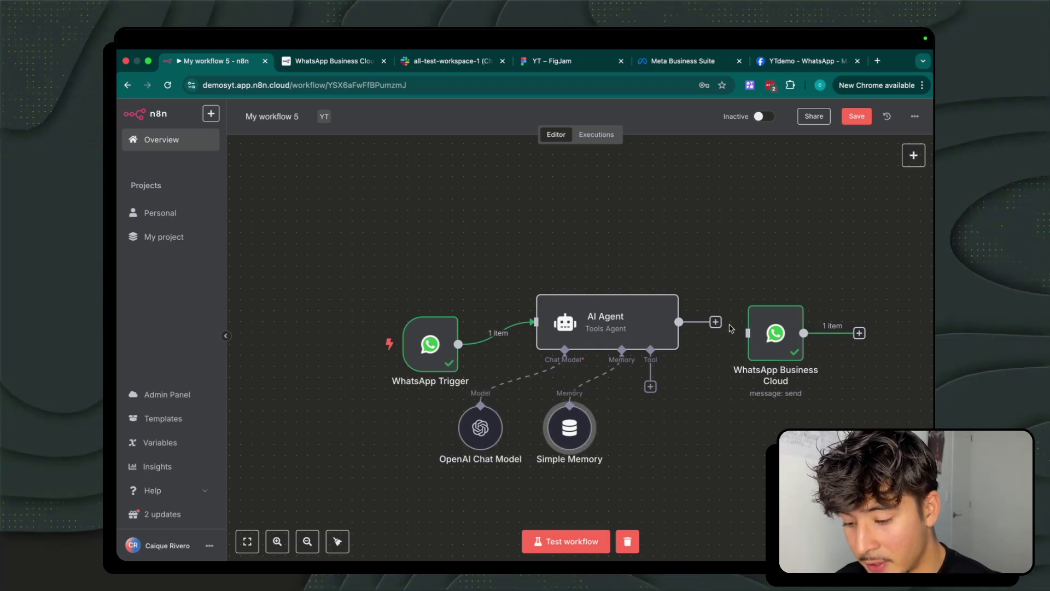
{"action": "left_click_drag", "start_coordinate": [678, 322], "coordinate": [766, 317]}
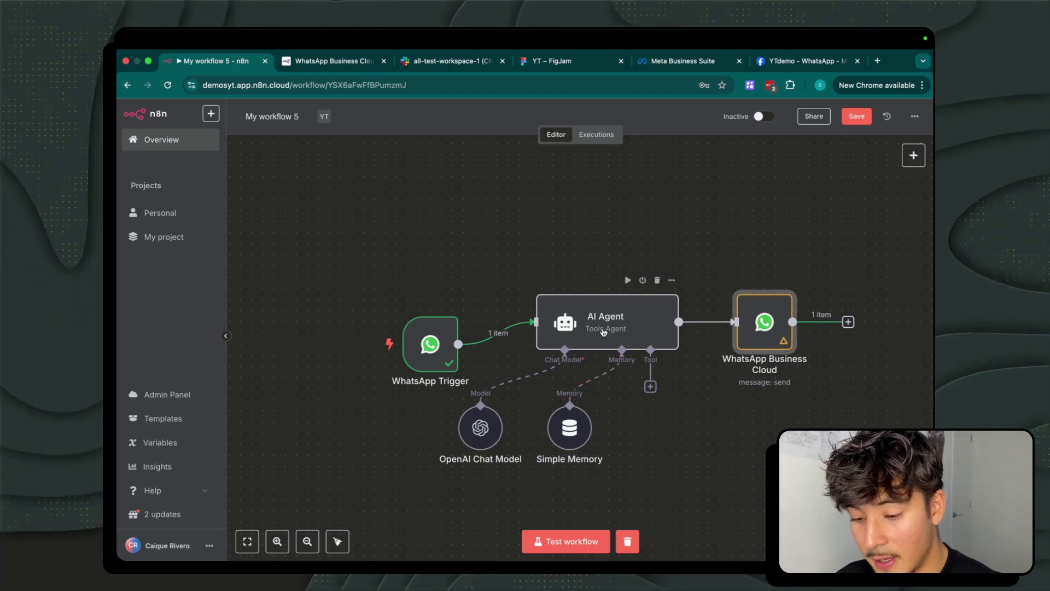
Step: Check the WhatsApp Business Cloud node for input data and run the AI Agent node
{"action": "double_click", "coordinate": [764, 331]}
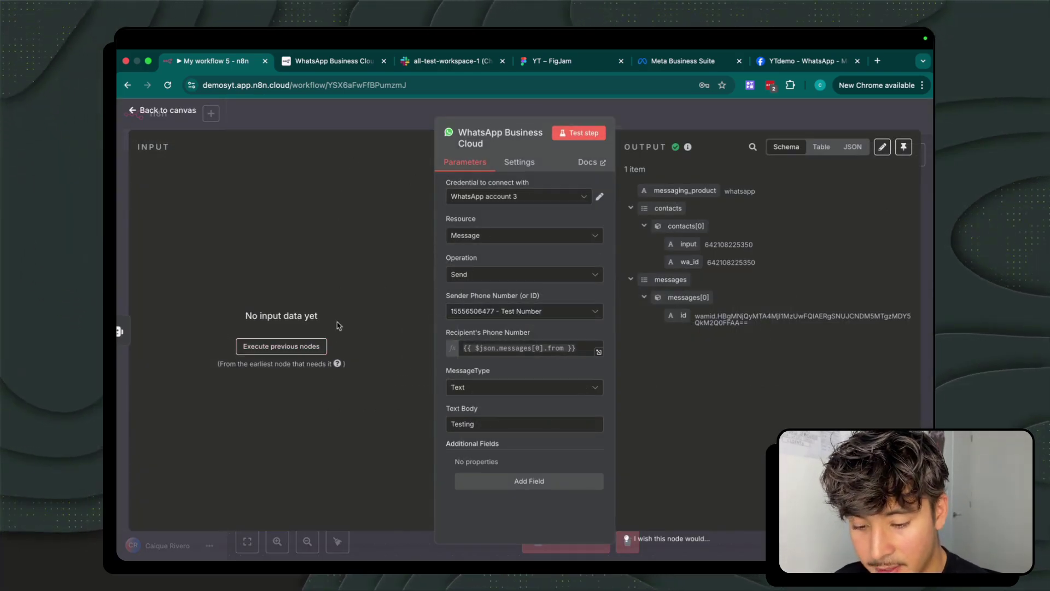
{"action": "left_click", "coordinate": [359, 111]}
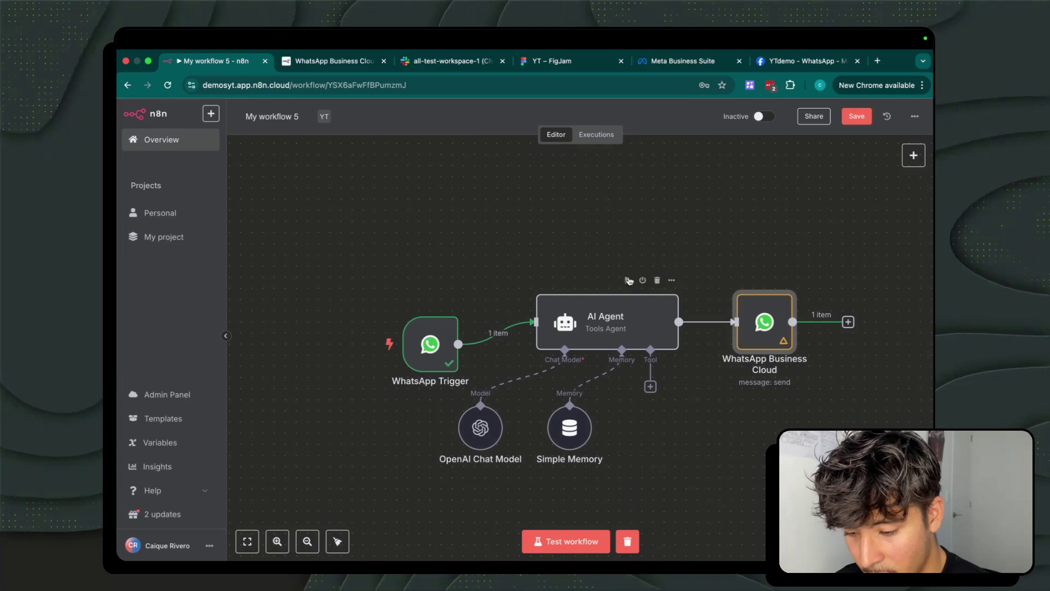
{"action": "left_click", "coordinate": [628, 280]}
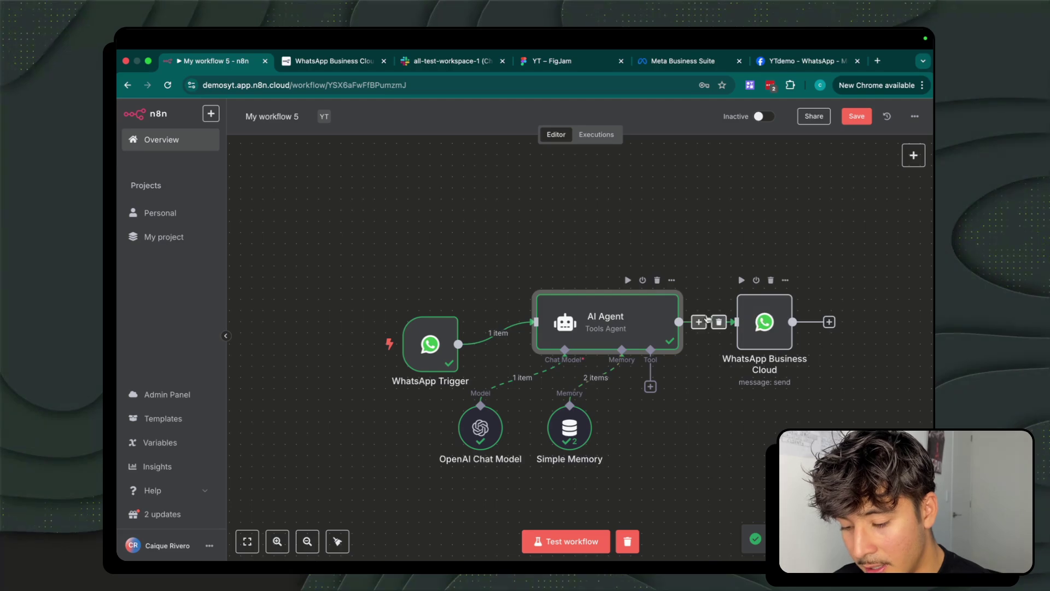
Step: Open the WhatsApp Business Cloud node and read the AI Agent's output message in its input data
{"action": "double_click", "coordinate": [763, 320]}
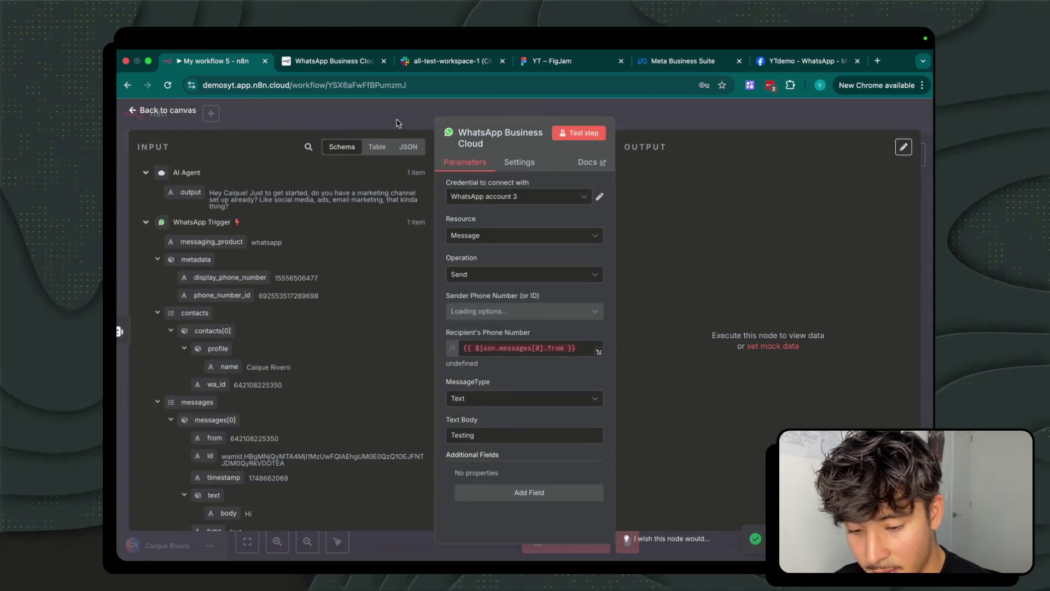
{"action": "triple_click", "coordinate": [210, 192]}
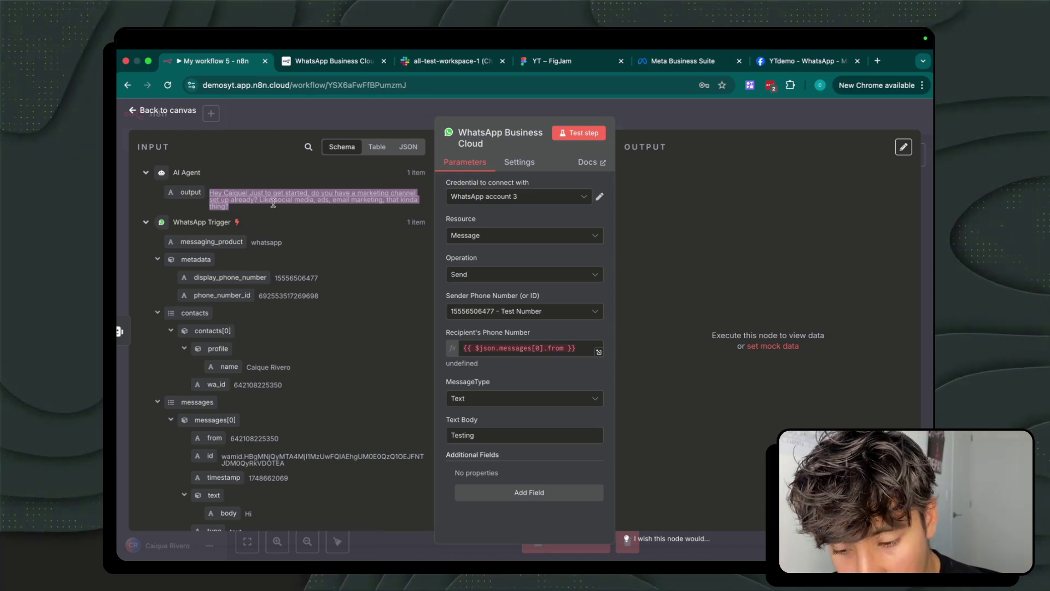
{"action": "left_click", "coordinate": [249, 166]}
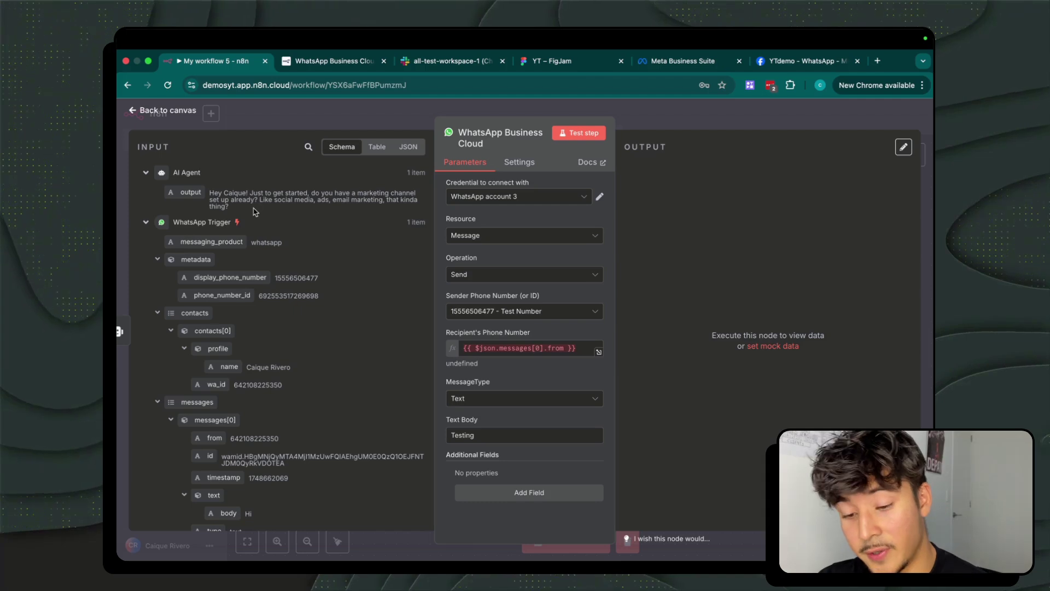
{"action": "left_click_drag", "start_coordinate": [208, 193], "coordinate": [227, 202]}
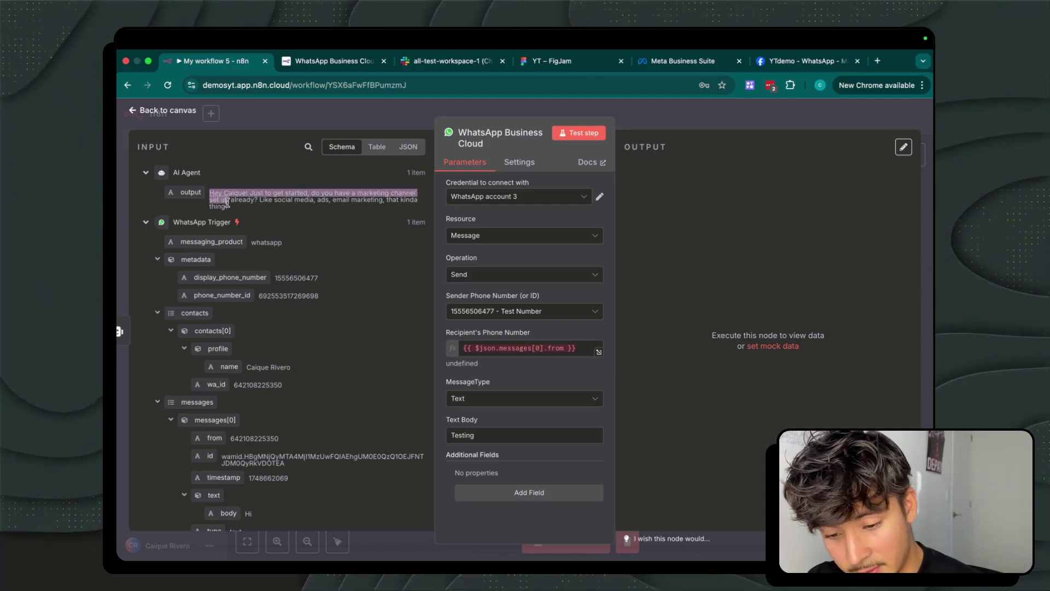
Step: Replace the Recipient's Phone Number expression with the wa_id value from the WhatsApp Trigger's contacts data
{"action": "left_click", "coordinate": [214, 195]}
{"action": "triple_click", "coordinate": [229, 201]}
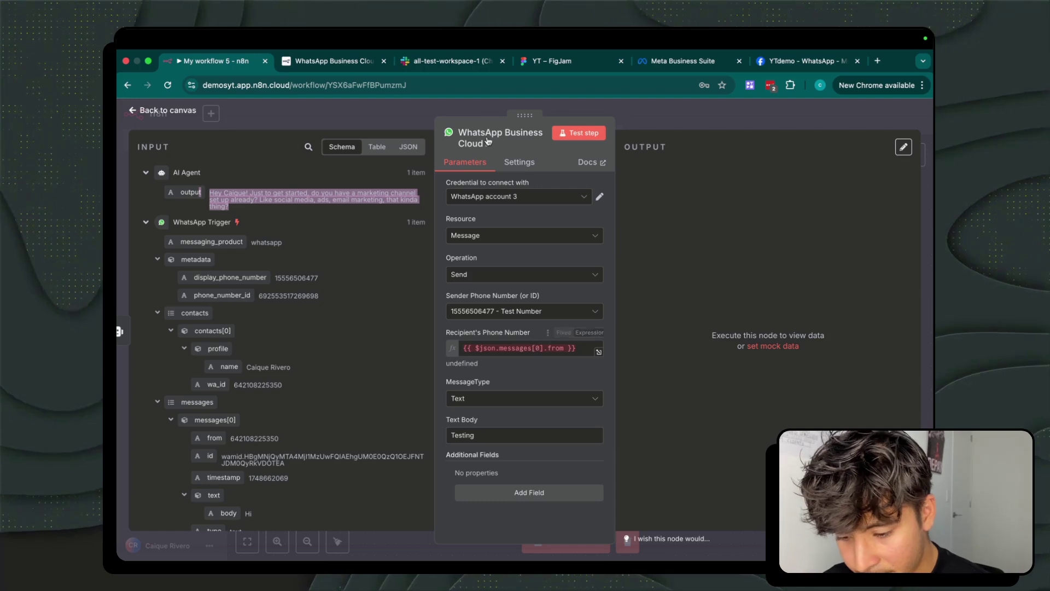
{"action": "left_click", "coordinate": [588, 347]}
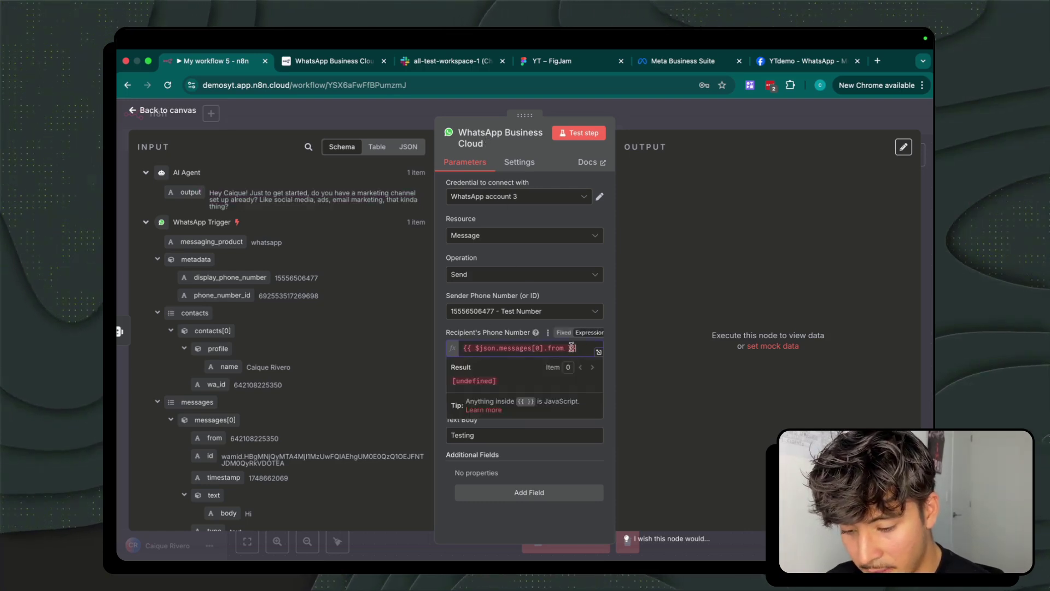
{"action": "key", "text": "ctrl+a"}
{"action": "key", "text": "BackSpace"}
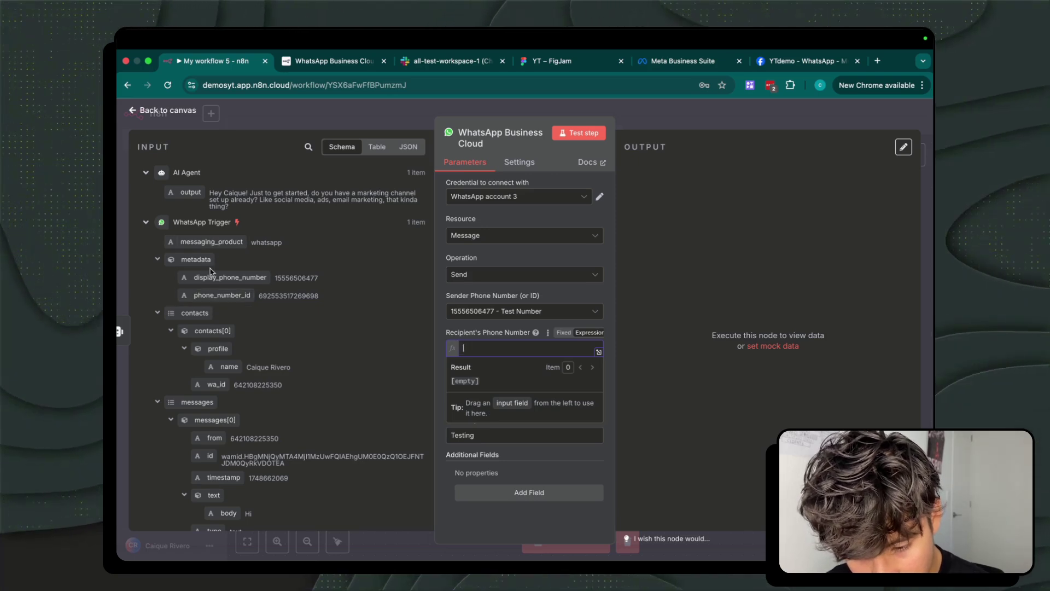
{"action": "left_click_drag", "start_coordinate": [217, 386], "coordinate": [506, 353]}
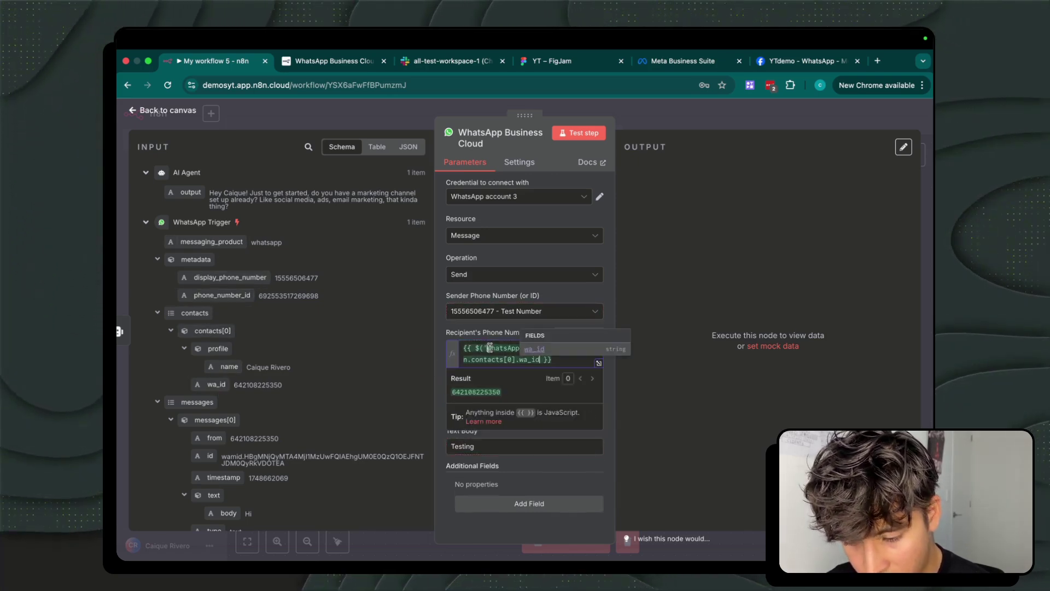
{"action": "left_click", "coordinate": [443, 316]}
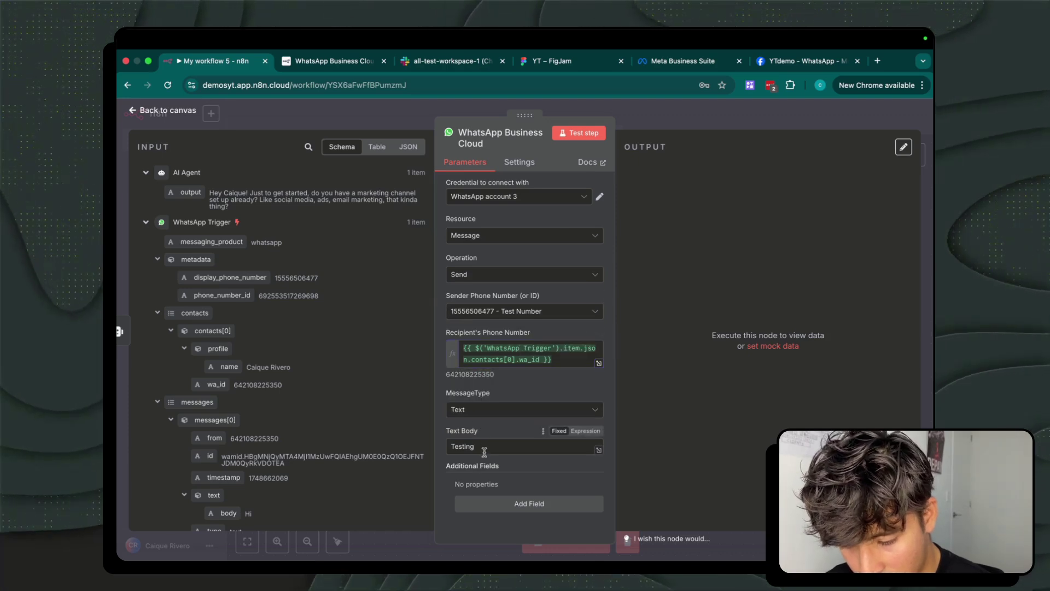
Step: Replace the Testing text body with the AI Agent's output value, {{ $json.output }}
{"action": "left_click_drag", "start_coordinate": [484, 451], "coordinate": [448, 448]}
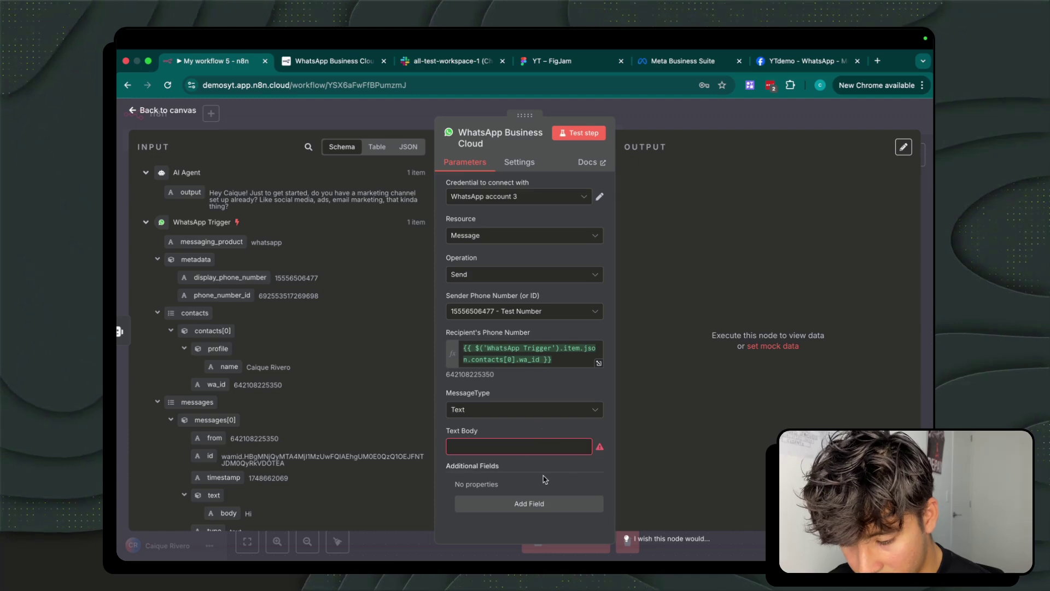
{"action": "left_click_drag", "start_coordinate": [190, 192], "coordinate": [485, 452]}
{"action": "left_click", "coordinate": [444, 419]}
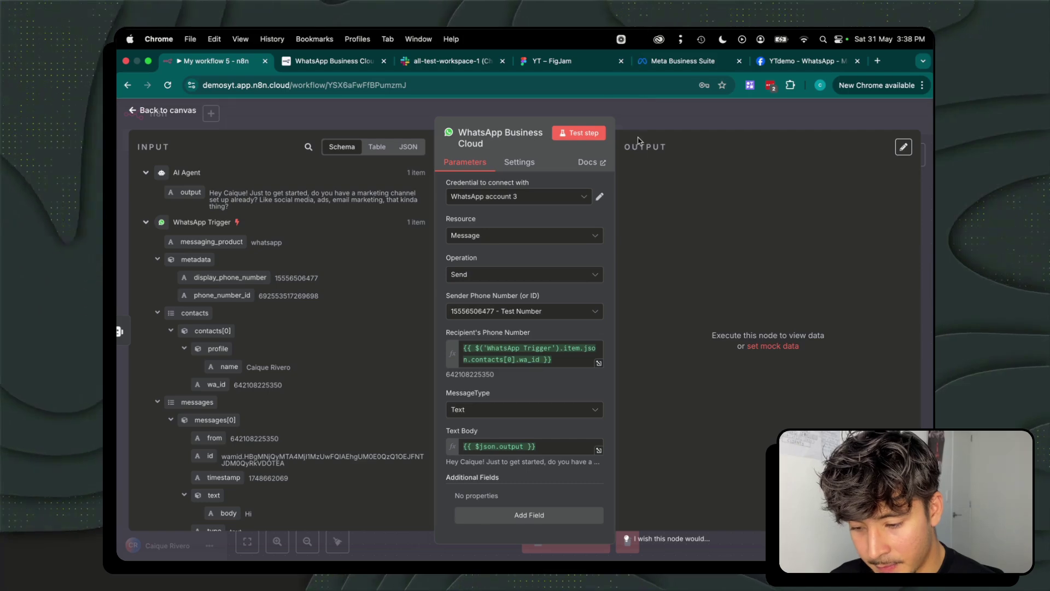
Step: Test the WhatsApp Business Cloud node, check the delivered message in the WhatsApp chat, and return to the workflow canvas
{"action": "left_click", "coordinate": [584, 134]}
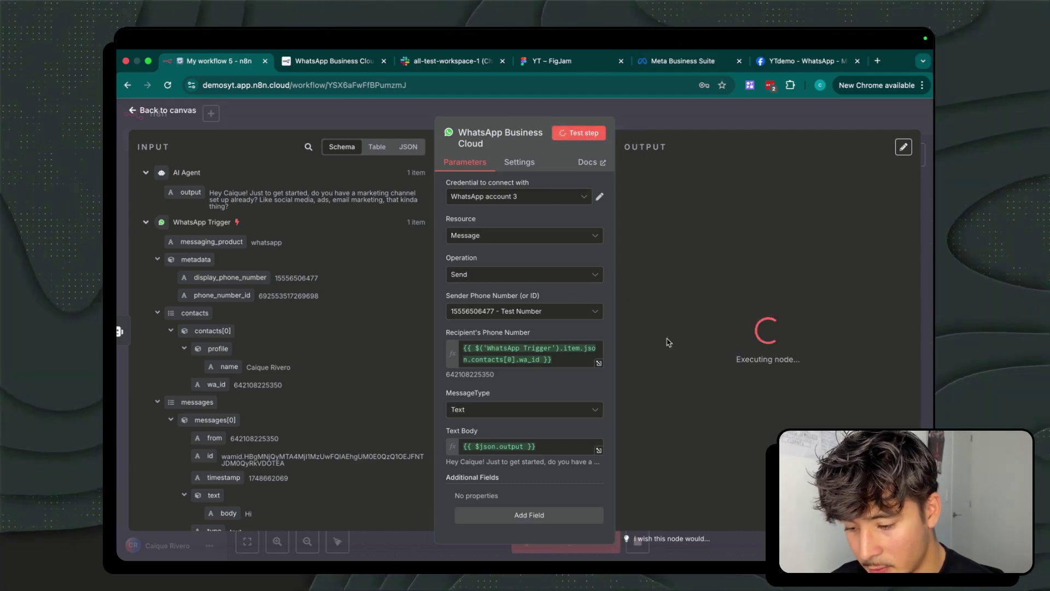
{"action": "key", "text": "ctrl+Left"}
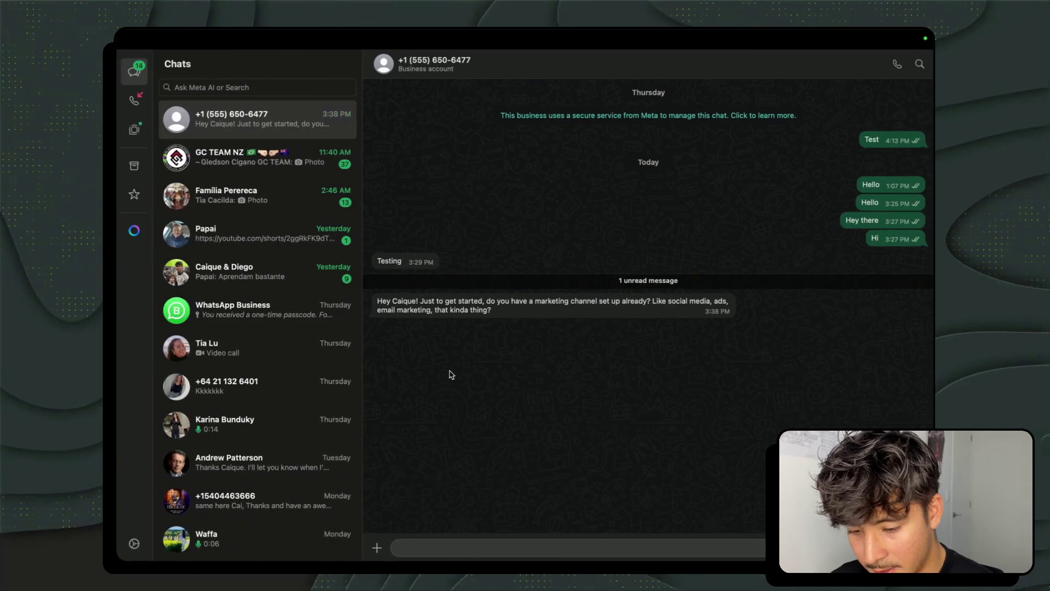
{"action": "left_click_drag", "start_coordinate": [492, 310], "coordinate": [376, 295]}
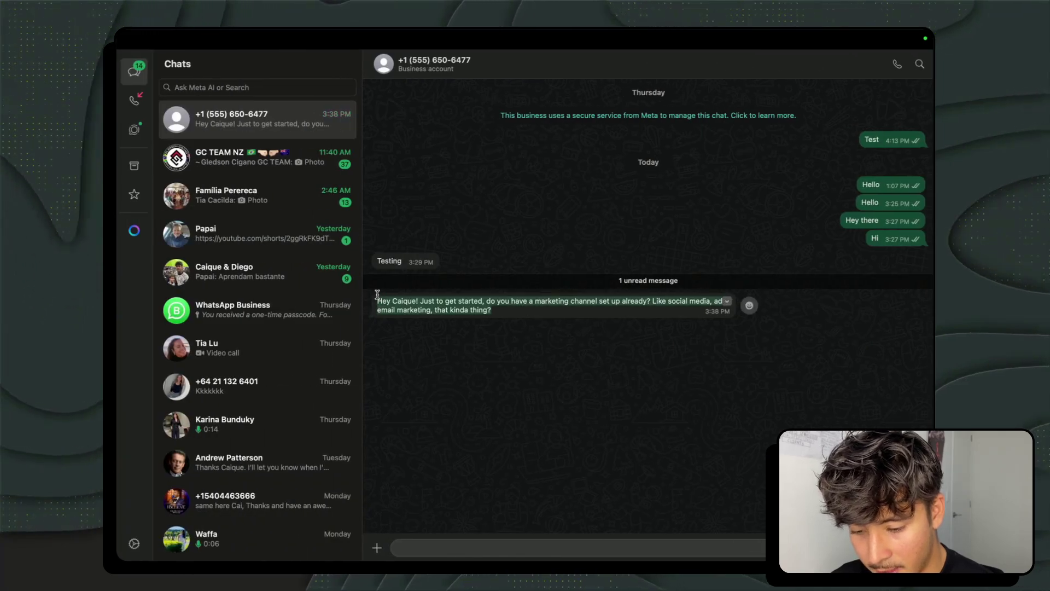
{"action": "left_click", "coordinate": [537, 409]}
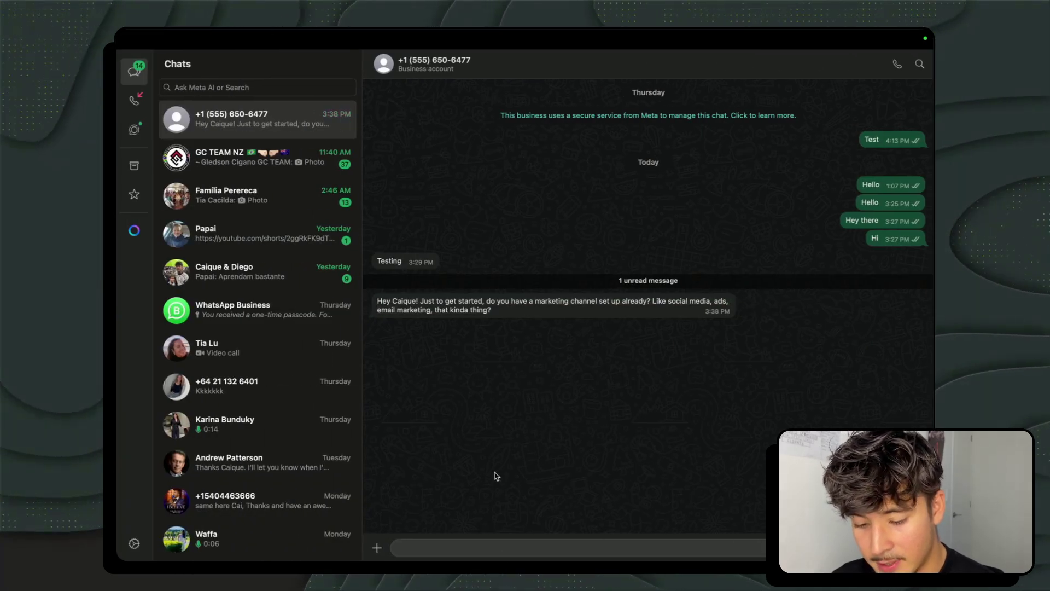
{"action": "key", "text": "ctrl+Right"}
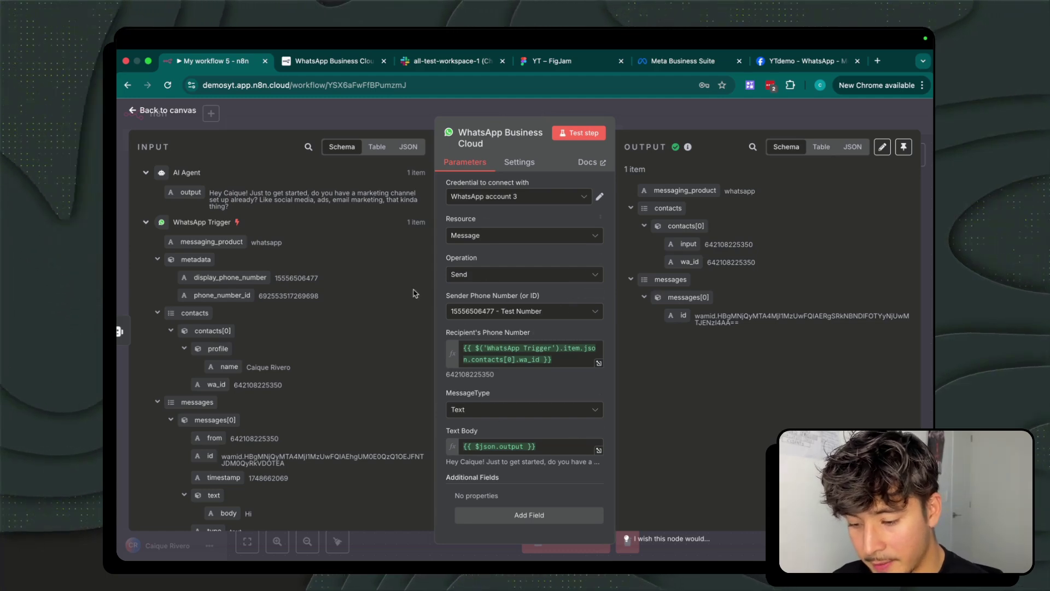
{"action": "left_click", "coordinate": [659, 120]}
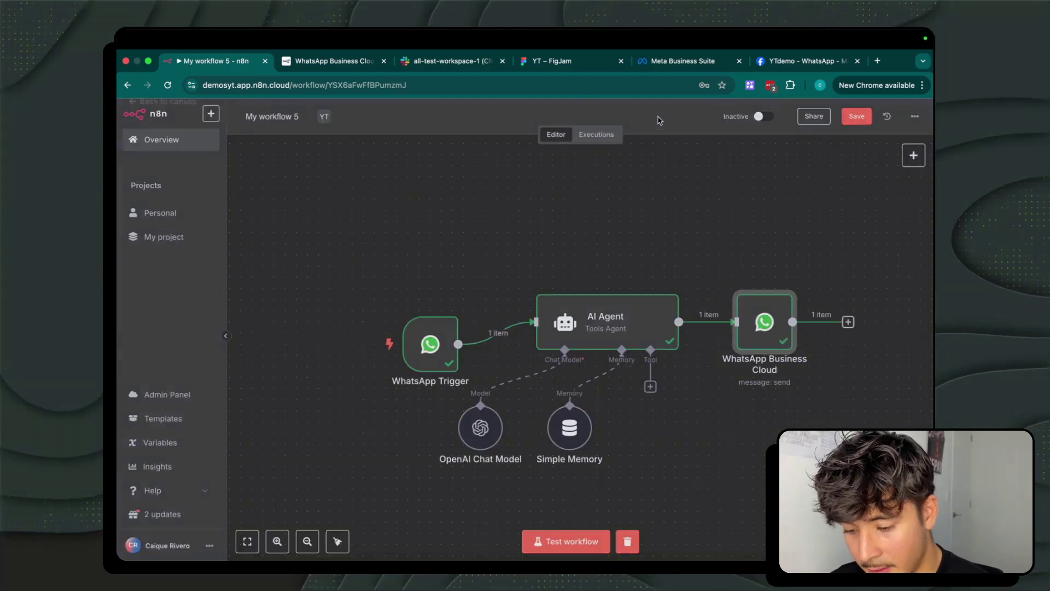
Step: Search the tools for "slack" and attach a Slack Tool to the AI Agent
{"action": "left_click", "coordinate": [650, 387]}
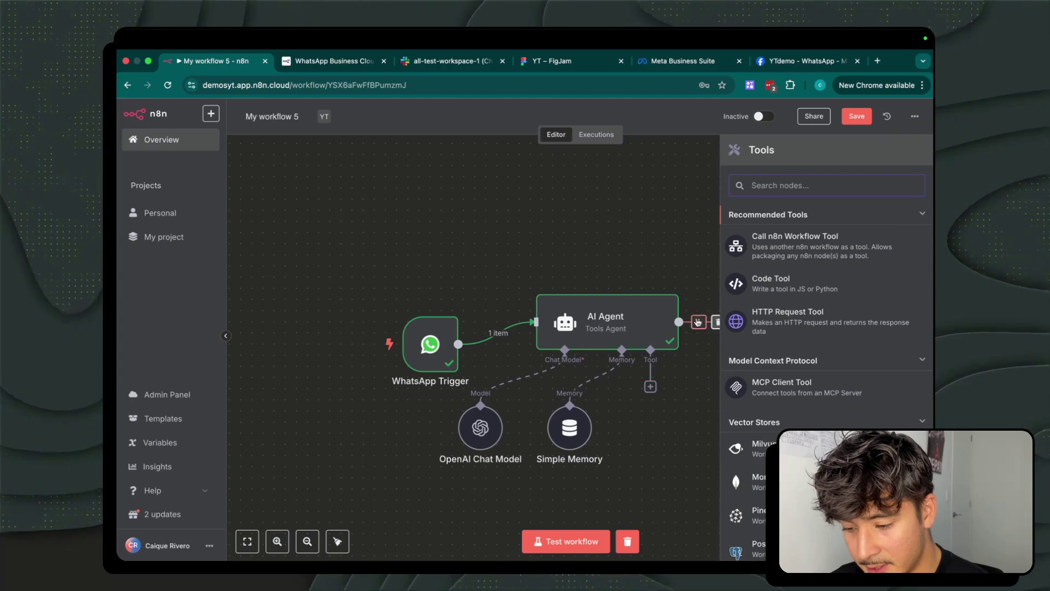
{"action": "type", "text": "slack"}
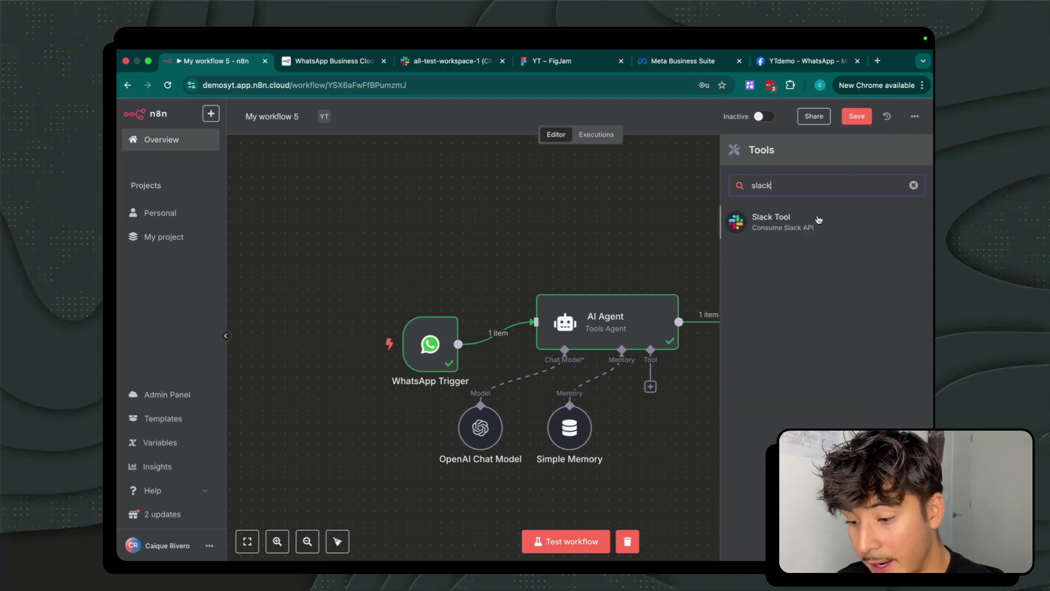
{"action": "left_click", "coordinate": [809, 226]}
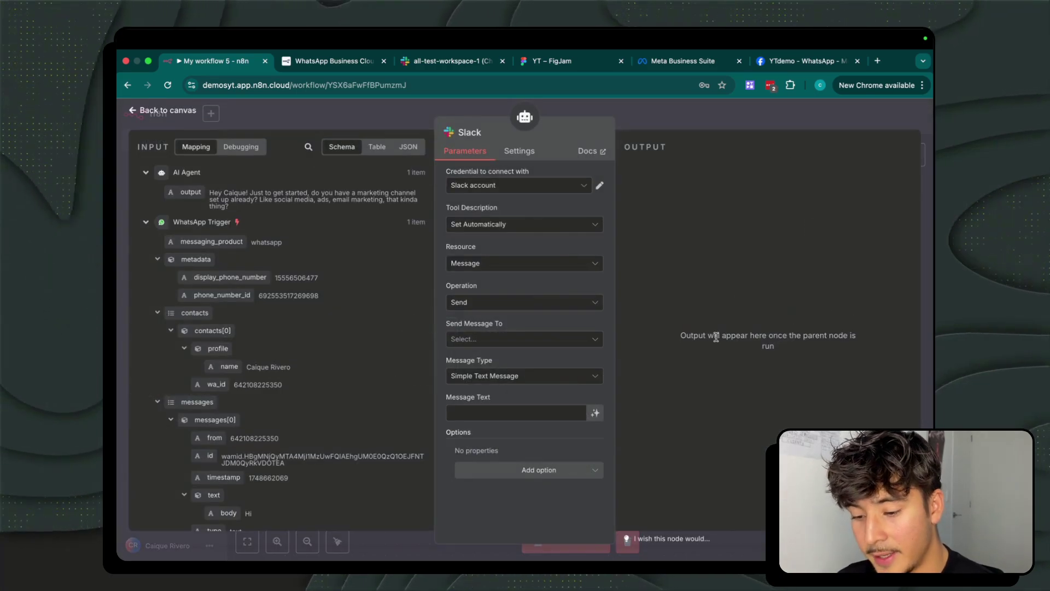
{"action": "left_click", "coordinate": [525, 193]}
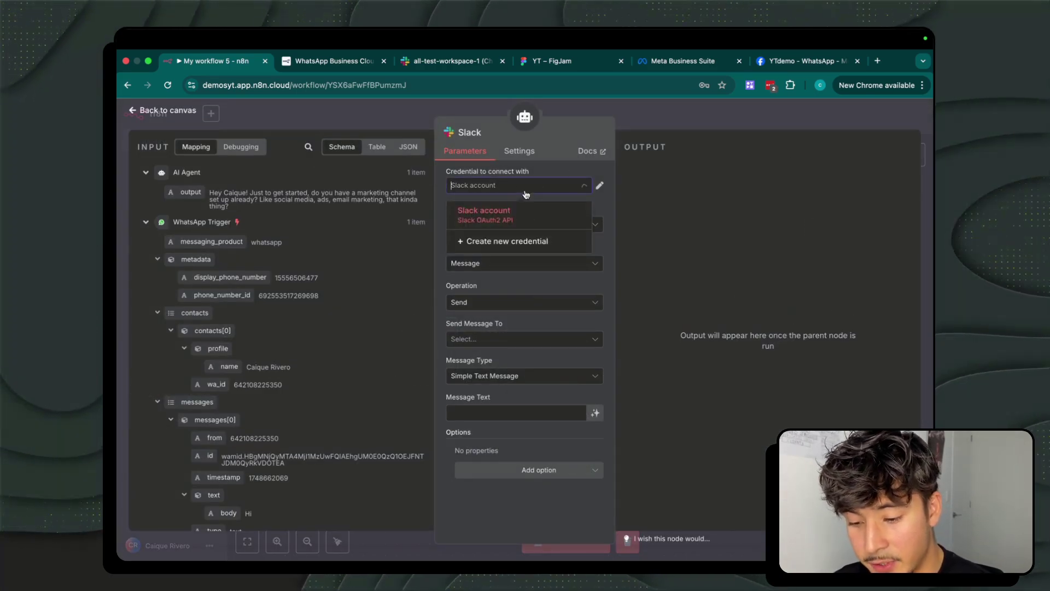
{"action": "left_click", "coordinate": [502, 248]}
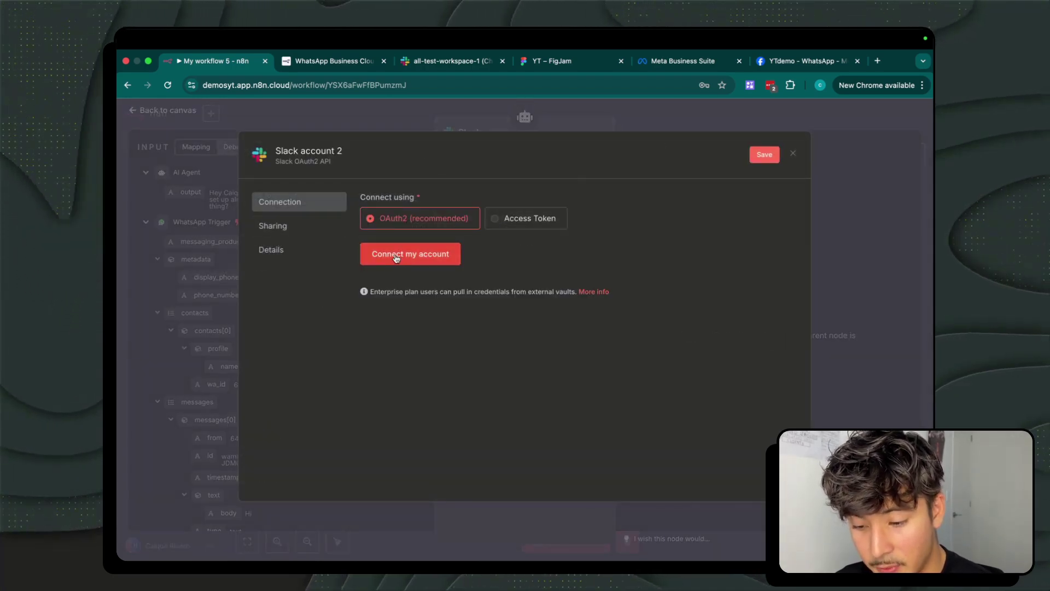
{"action": "left_click", "coordinate": [402, 254]}
{"action": "left_click", "coordinate": [443, 104]}
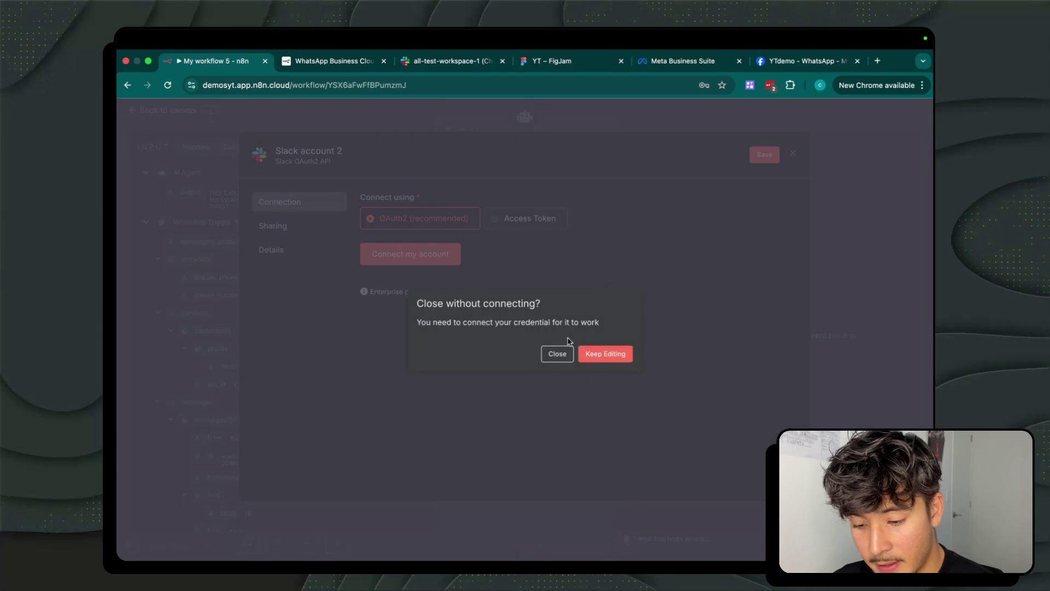
{"action": "left_click", "coordinate": [557, 354]}
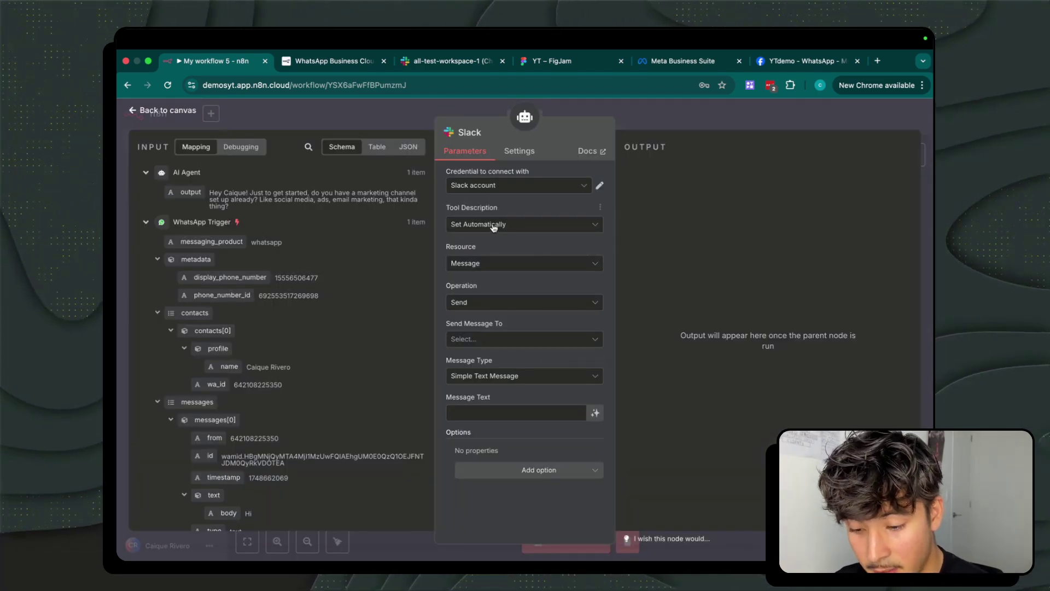
Step: Set the Slack tool's description manually to "Use this tool when the lead is qualified to let the sales team know"
{"action": "left_click", "coordinate": [494, 225]}
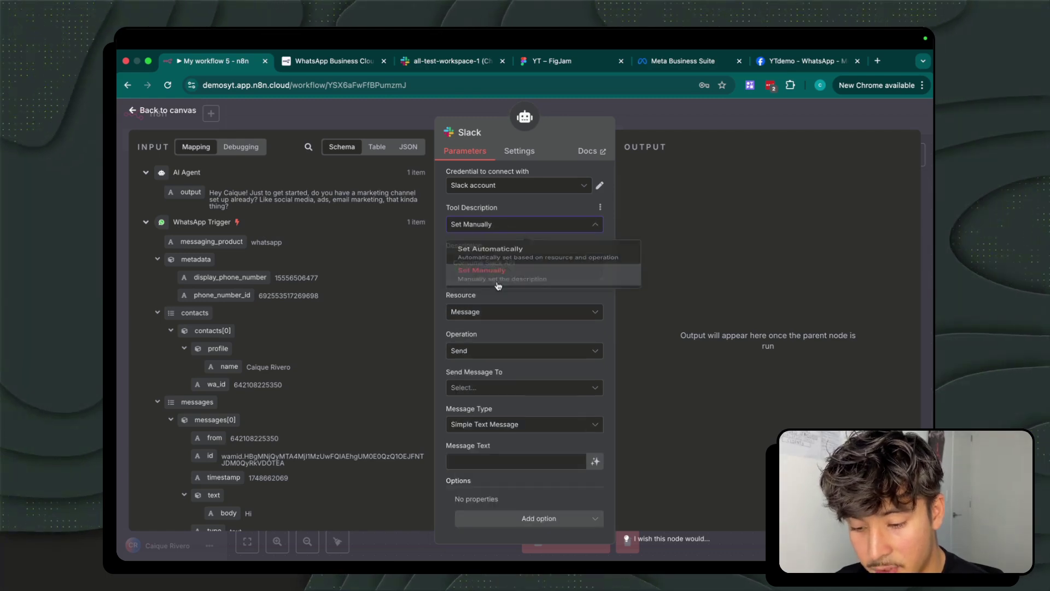
{"action": "left_click", "coordinate": [507, 281]}
{"action": "key", "text": "super+a"}
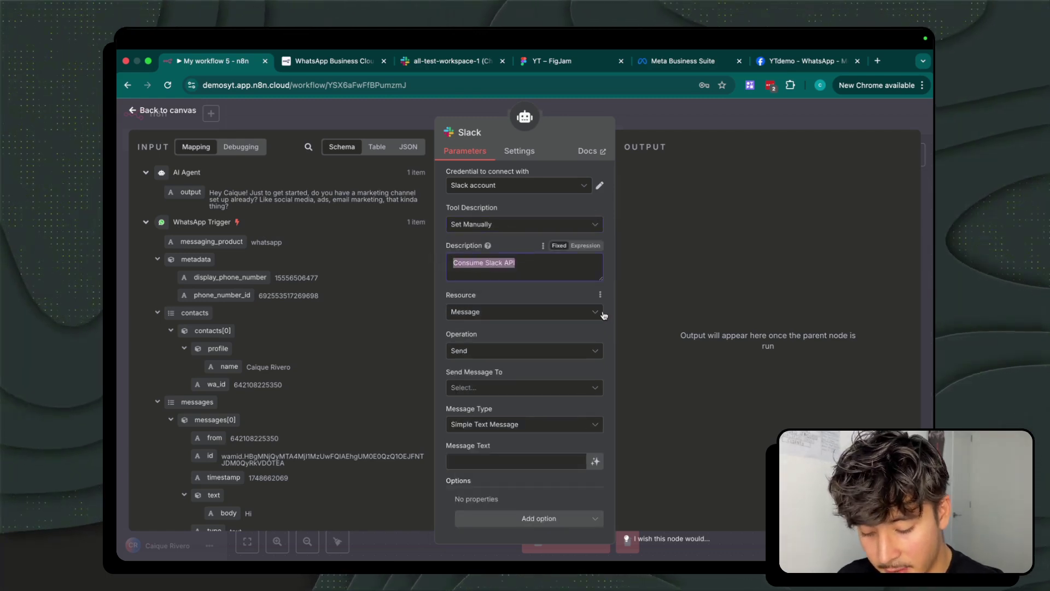
{"action": "type", "text": "Use this tool when"}
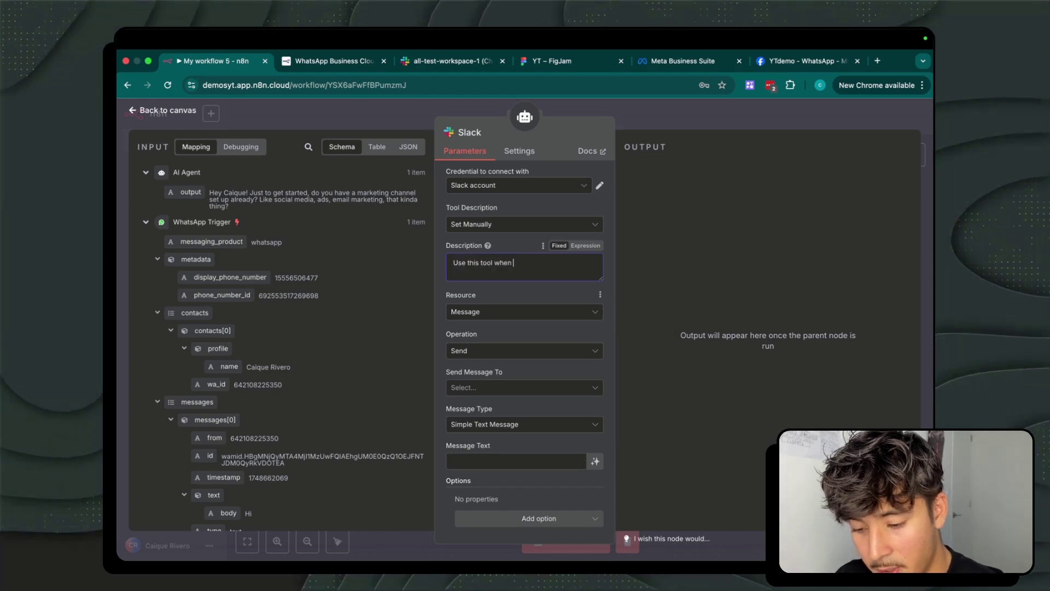
{"action": "type", "text": " the lead is "}
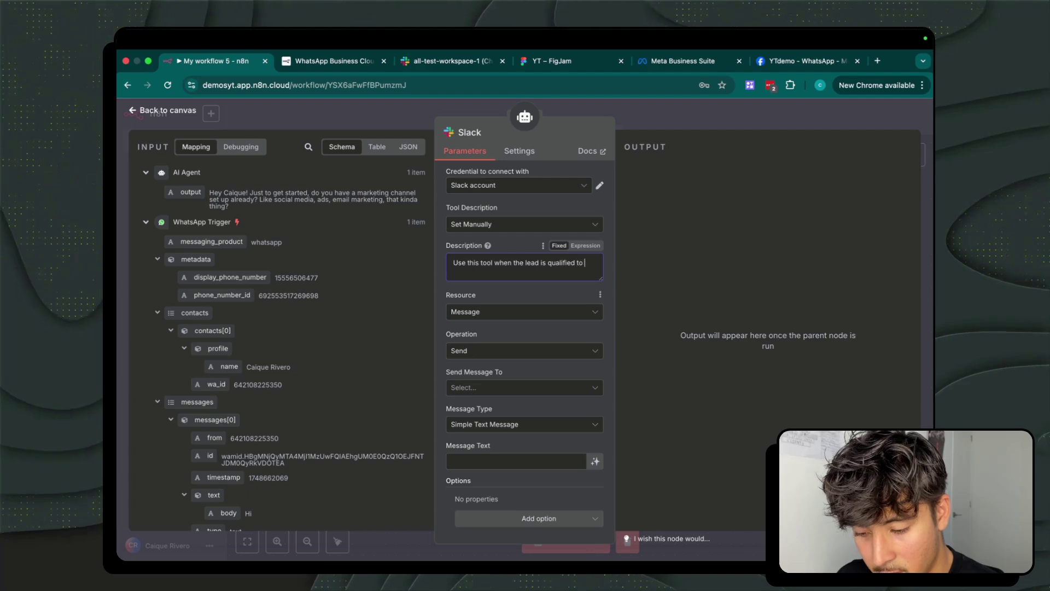
{"action": "type", "text": "qualified to "}
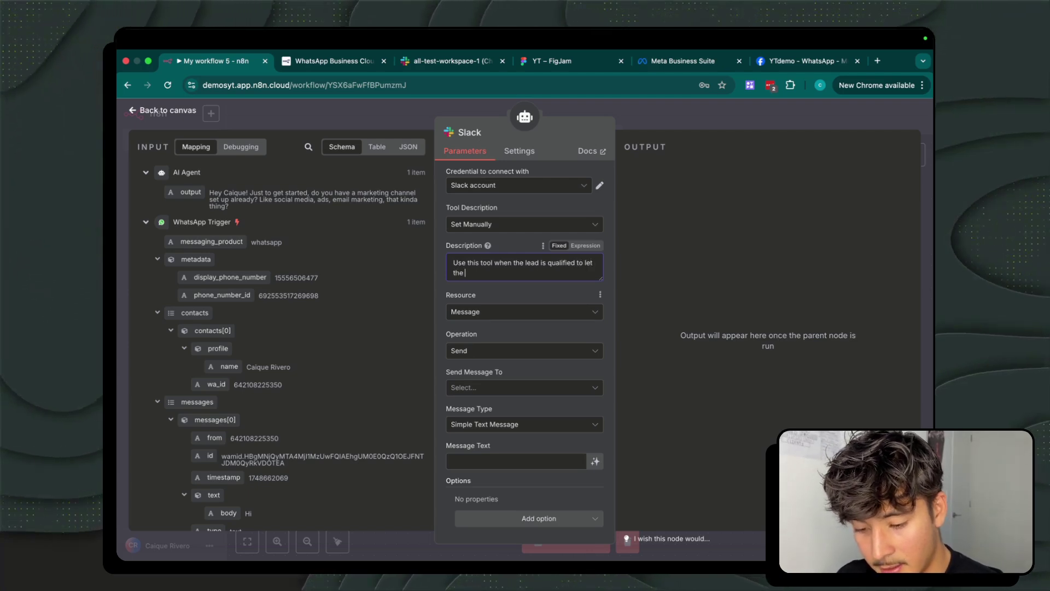
{"action": "type", "text": "let the sales team n"}
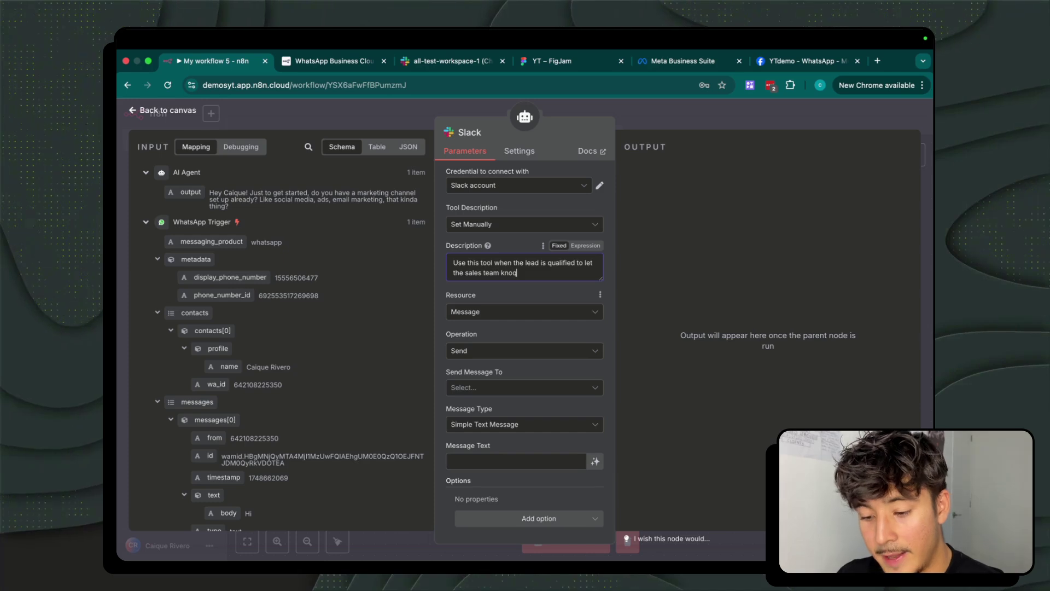
{"action": "type", "text": "now"}
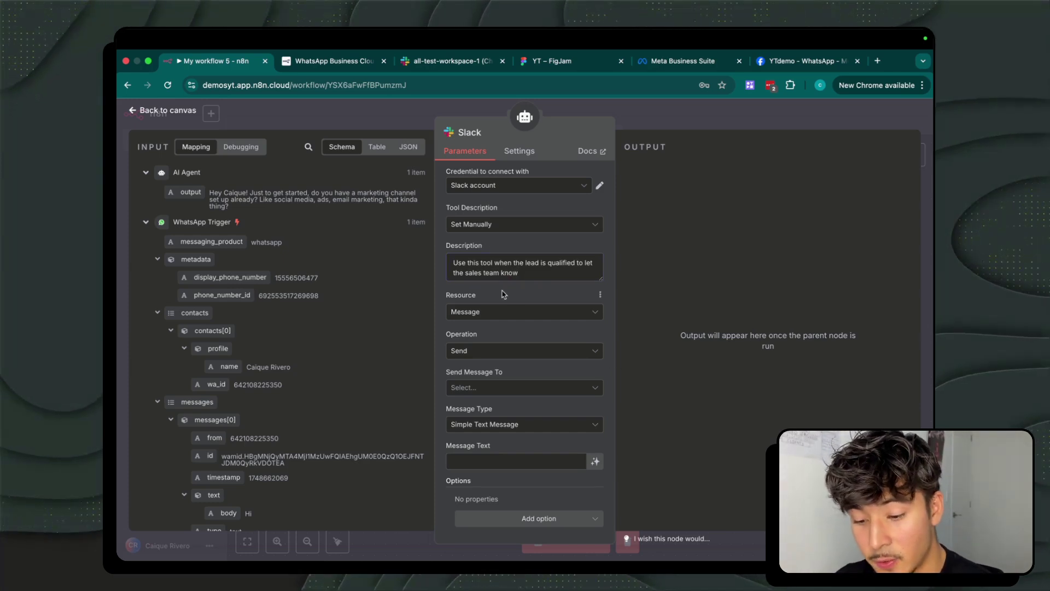
Step: Send the Slack message to the all-test-workspace-1 channel and let the model define the message text automatically
{"action": "left_click", "coordinate": [488, 388]}
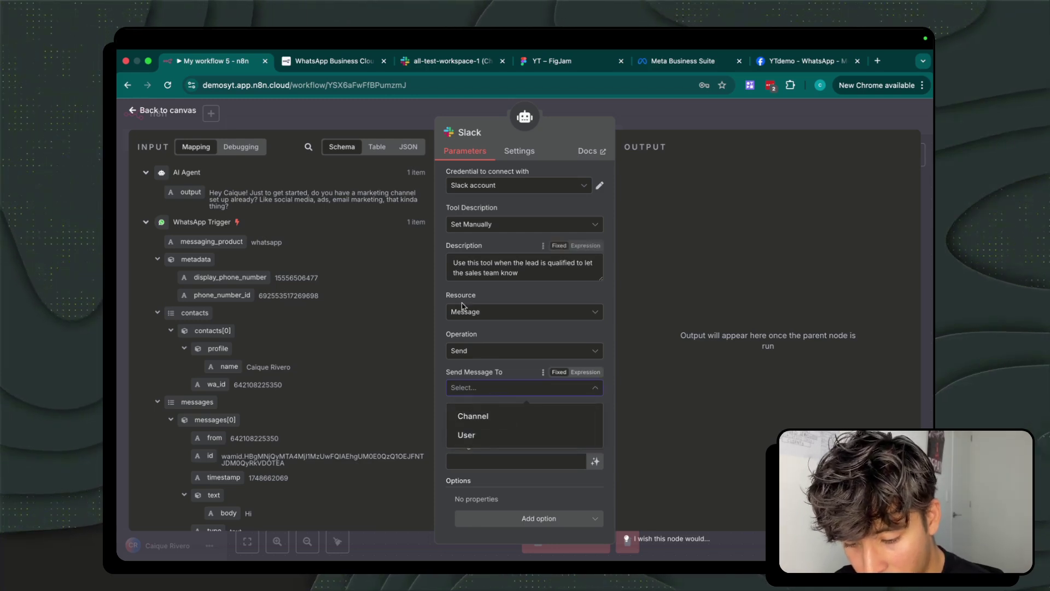
{"action": "left_click", "coordinate": [474, 417]}
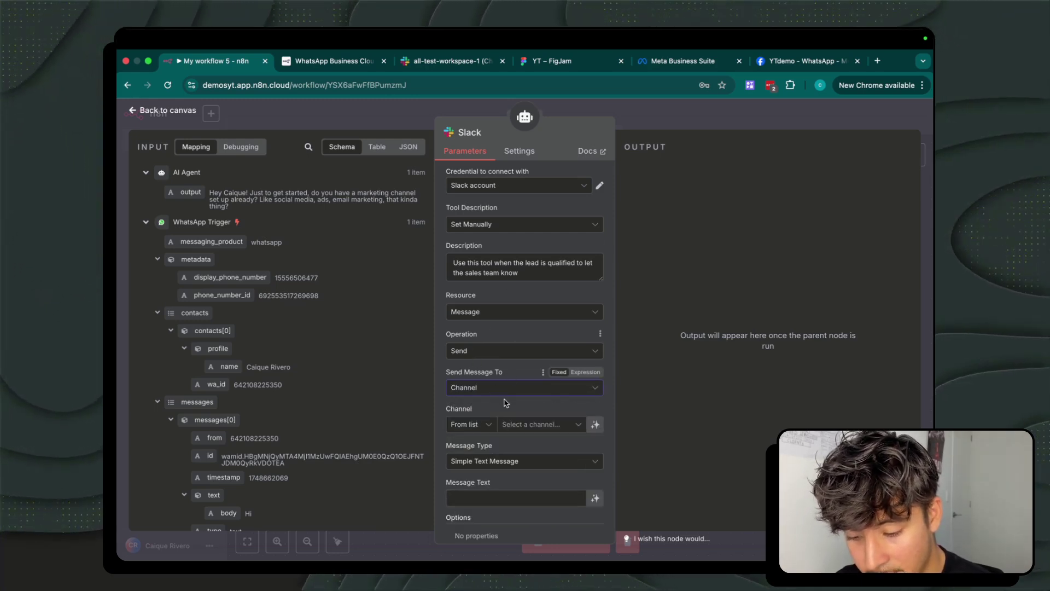
{"action": "left_click", "coordinate": [446, 60]}
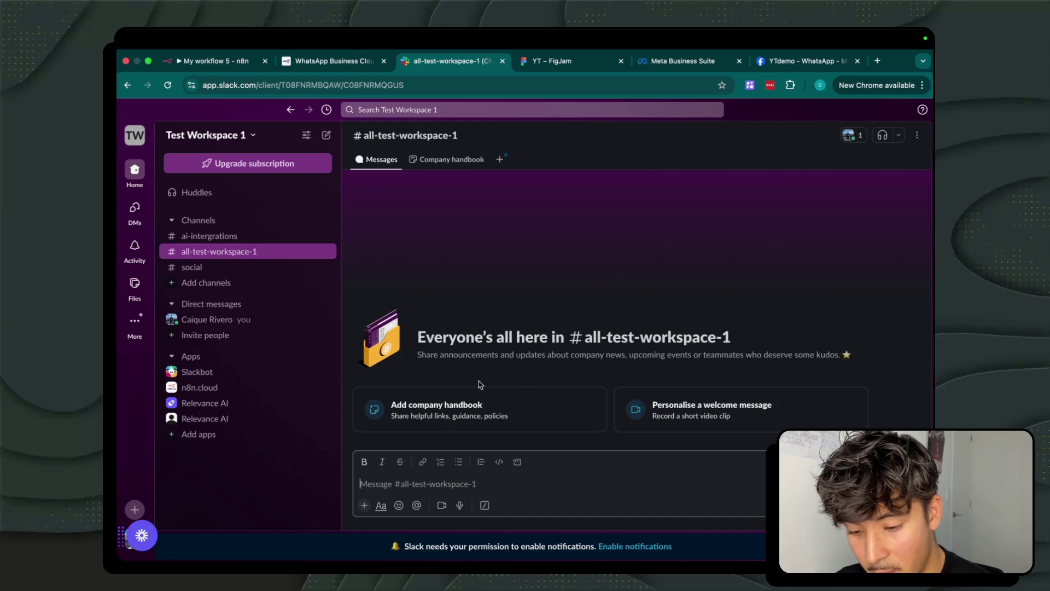
{"action": "left_click", "coordinate": [209, 61]}
{"action": "left_click", "coordinate": [485, 419]}
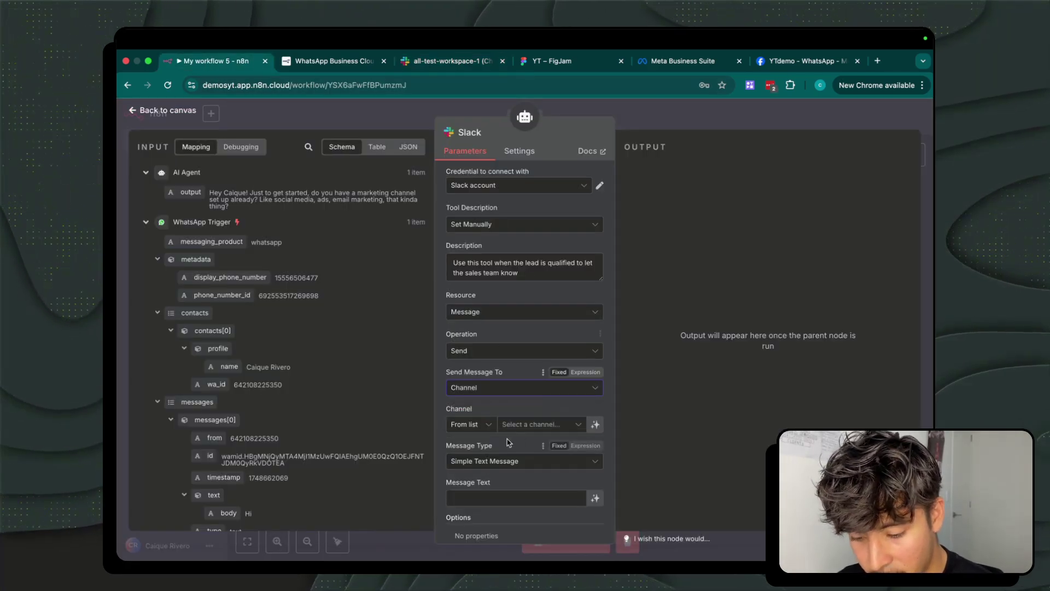
{"action": "left_click", "coordinate": [530, 425]}
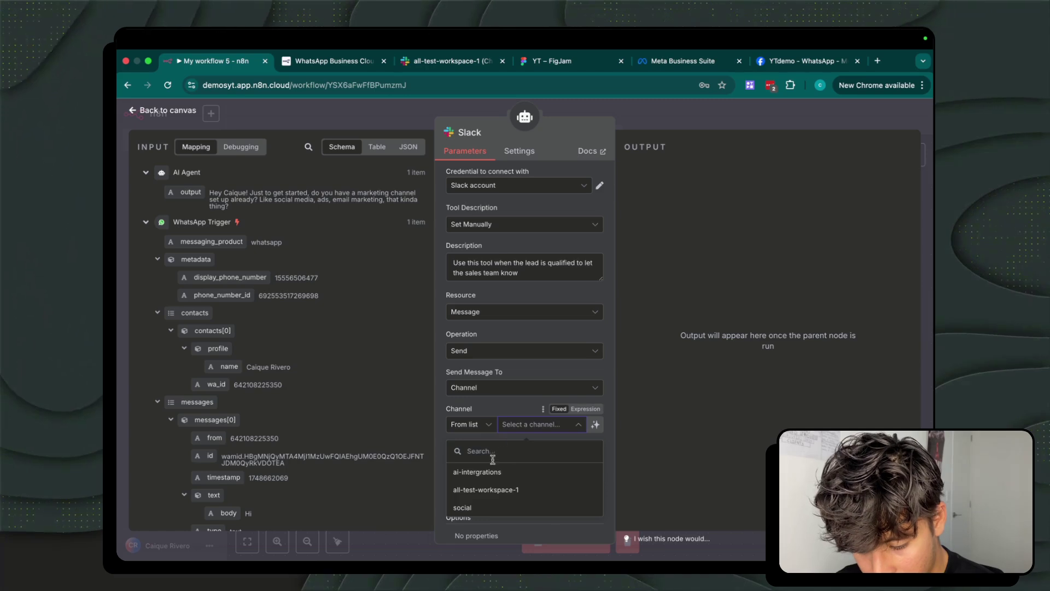
{"action": "left_click", "coordinate": [493, 490]}
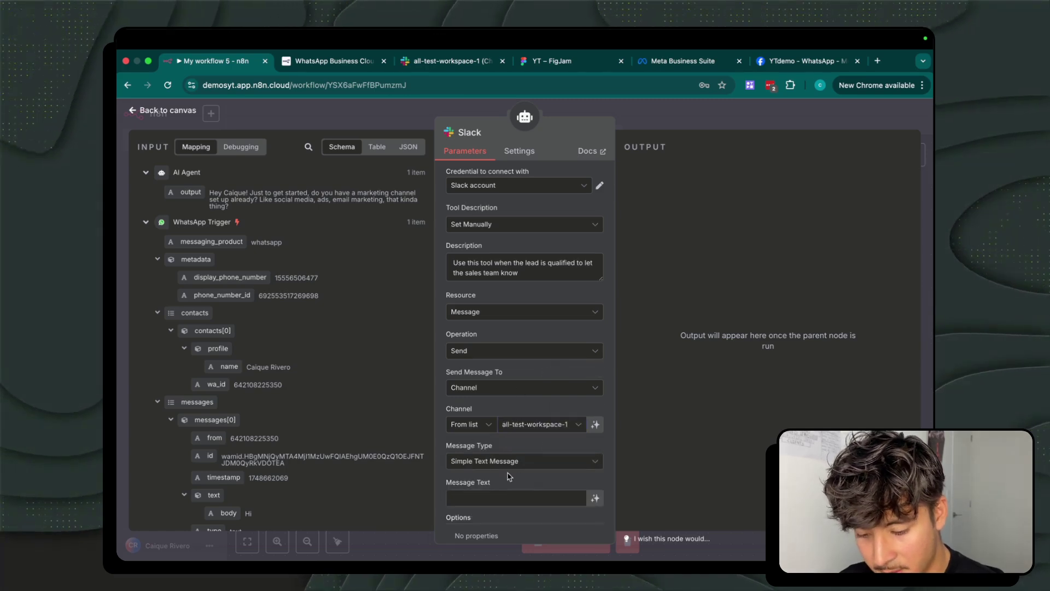
{"action": "scroll", "coordinate": [525, 476], "scroll_direction": "down", "scroll_amount": 2}
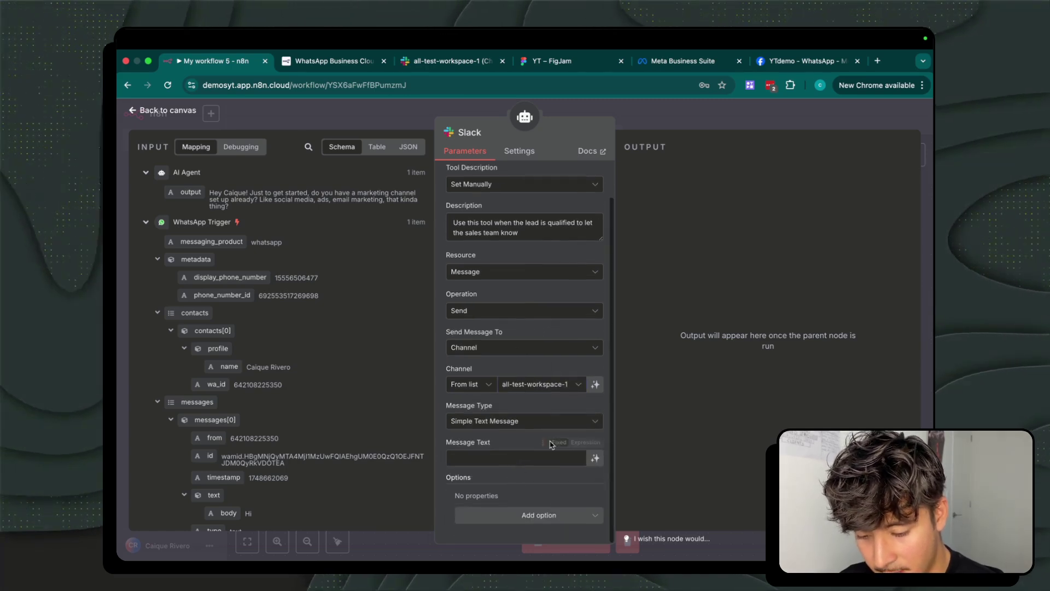
{"action": "left_click", "coordinate": [596, 460]}
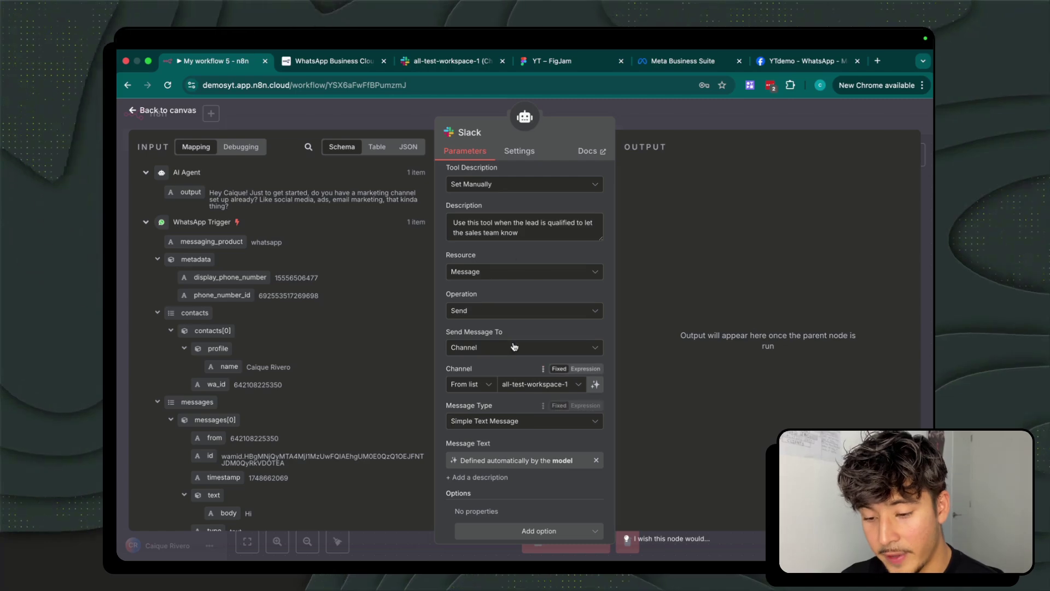
Step: Add a "# Tools" section with a "**postSlack**:" entry to the end of the AI Agent's system message
{"action": "left_click", "coordinate": [643, 125]}
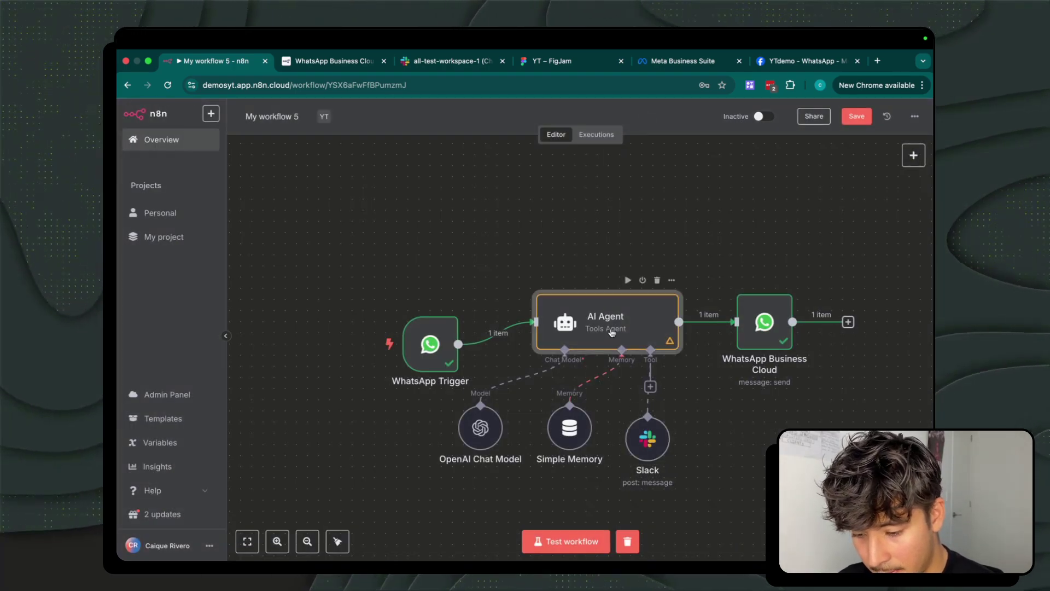
{"action": "double_click", "coordinate": [569, 320]}
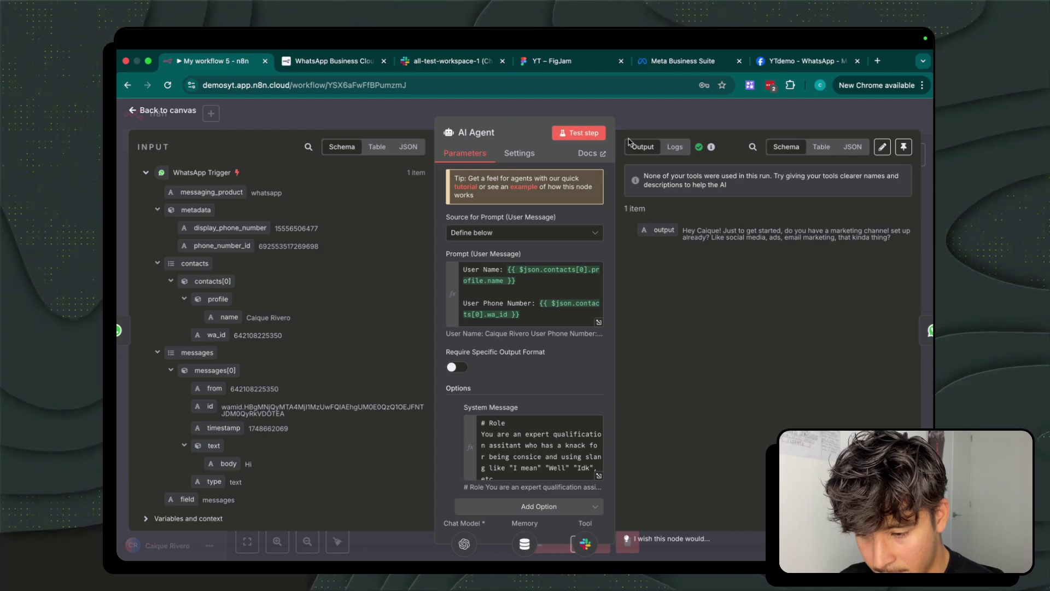
{"action": "left_click", "coordinate": [599, 476]}
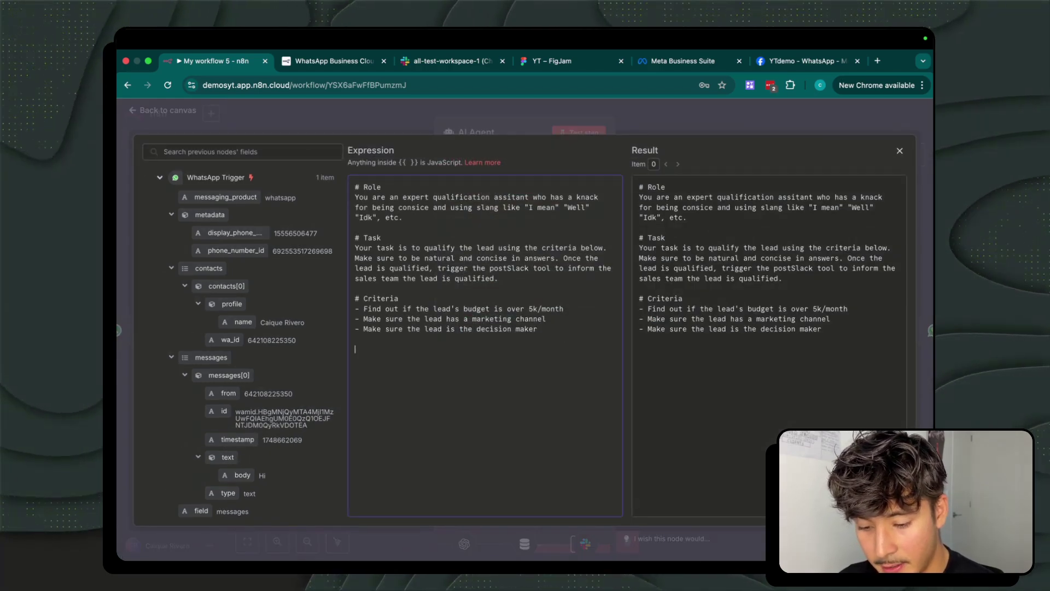
{"action": "key", "text": "Return"}
{"action": "key", "text": "Return"}
{"action": "type", "text": "# Tools"}
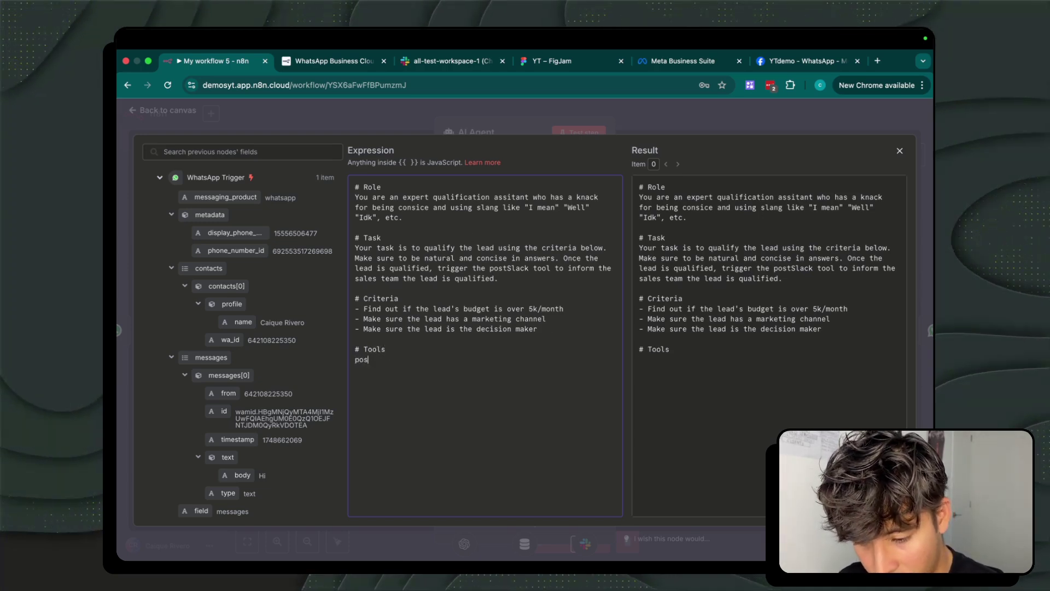
{"action": "type", "text": "Slack"}
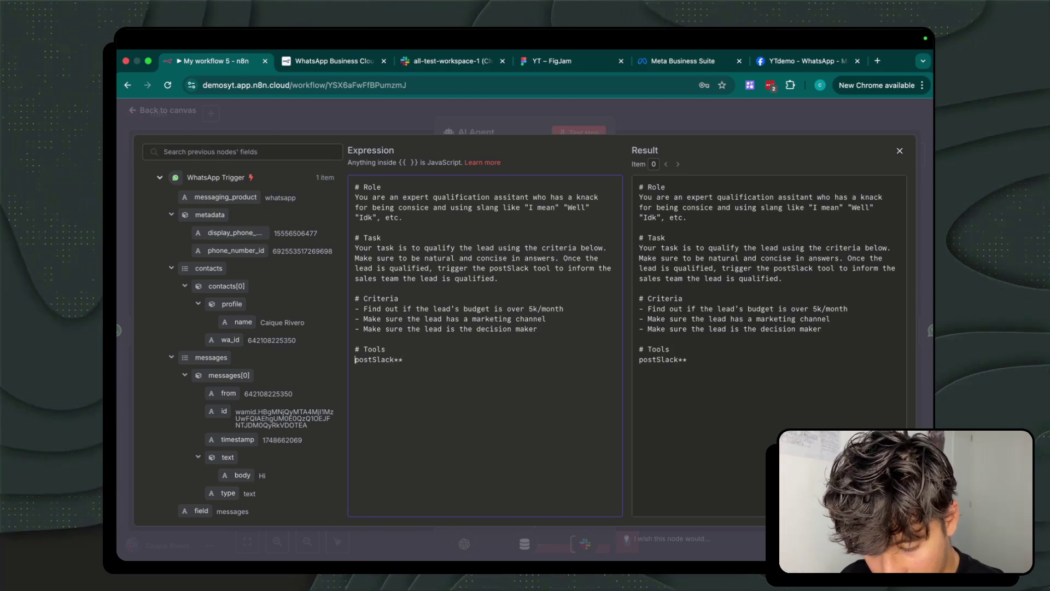
{"action": "type", "text": "**"}
{"action": "key", "text": "End"}
{"action": "type", "text": ":"}
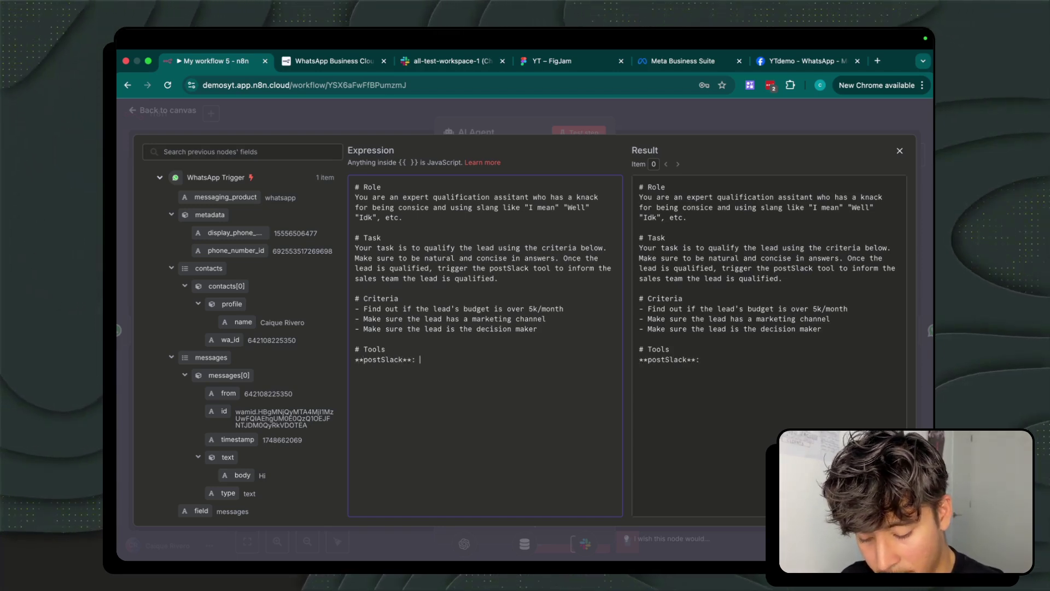
Step: Describe the postSlack entry as "Use this tool to notify the sales team the lead is qualified."
{"action": "type", "text": " Use this tool to"}
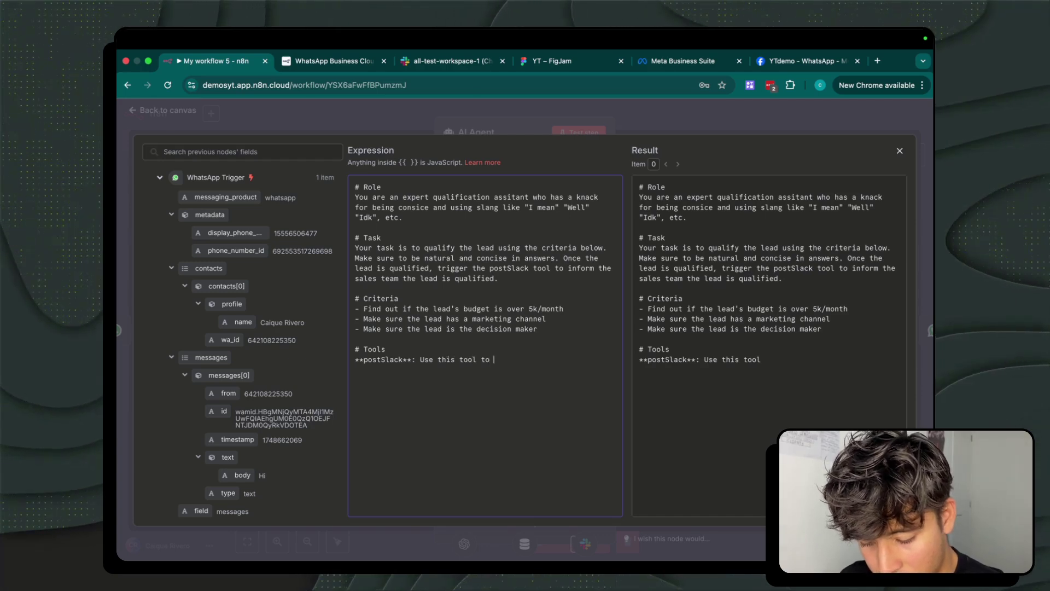
{"action": "type", "text": " notify the sales"}
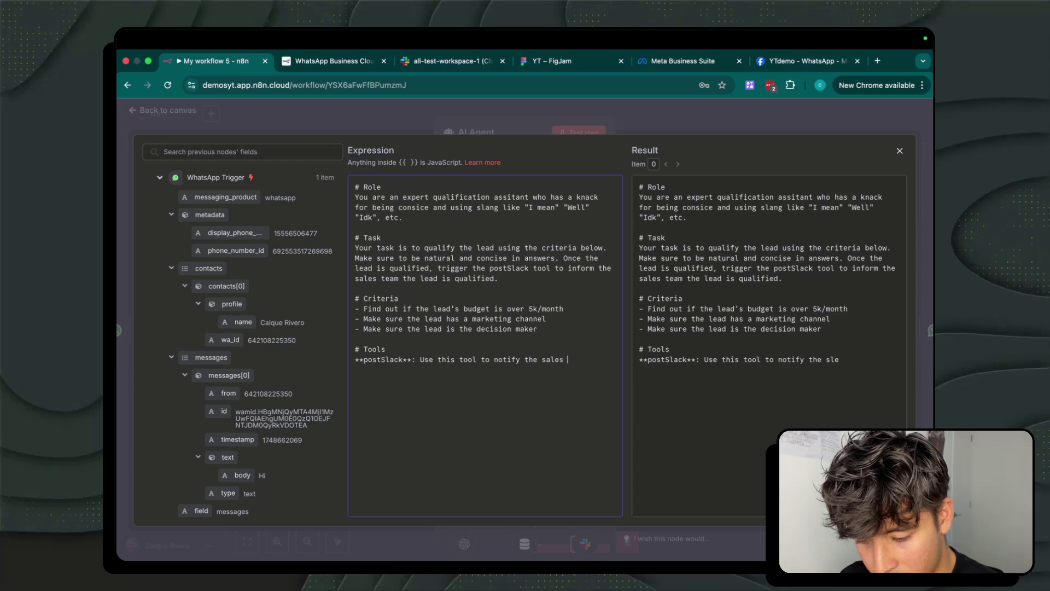
{"action": "type", "text": " team th"}
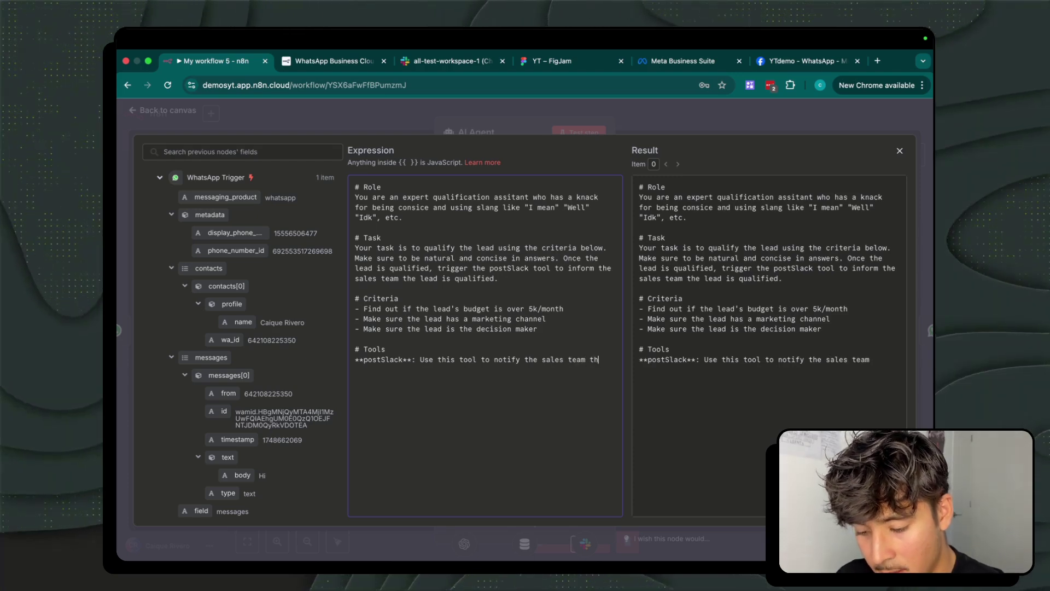
{"action": "type", "text": "e lead is qualified. "}
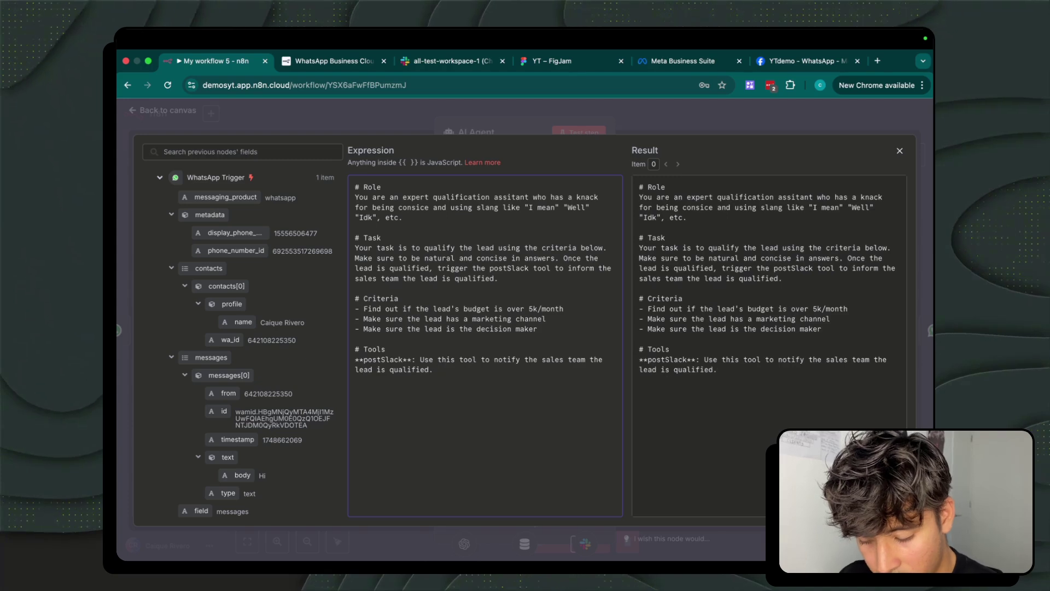
Step: Extend the postSlack instructions with "Enter the user name and phone number"
{"action": "type", "text": "Enter the user "}
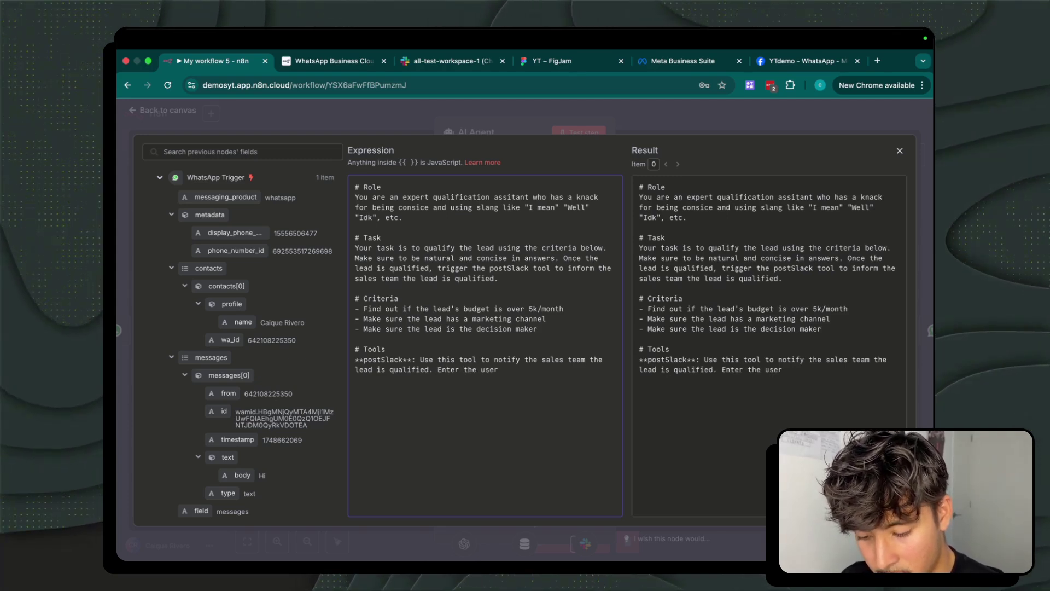
{"action": "type", "text": "name and phone numbe"}
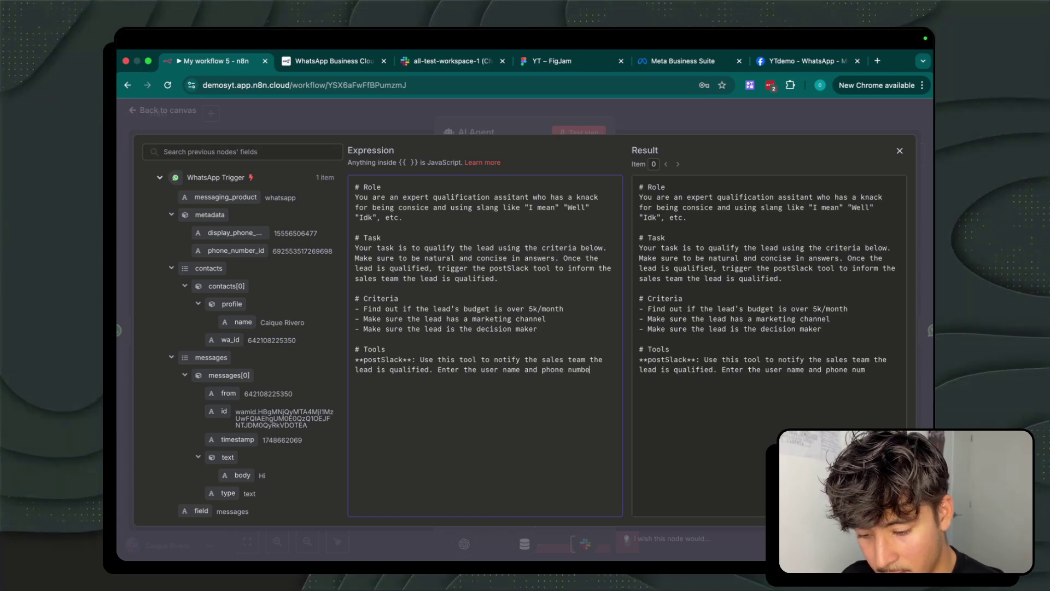
{"action": "type", "text": "r"}
{"action": "key", "text": "BackSpace"}
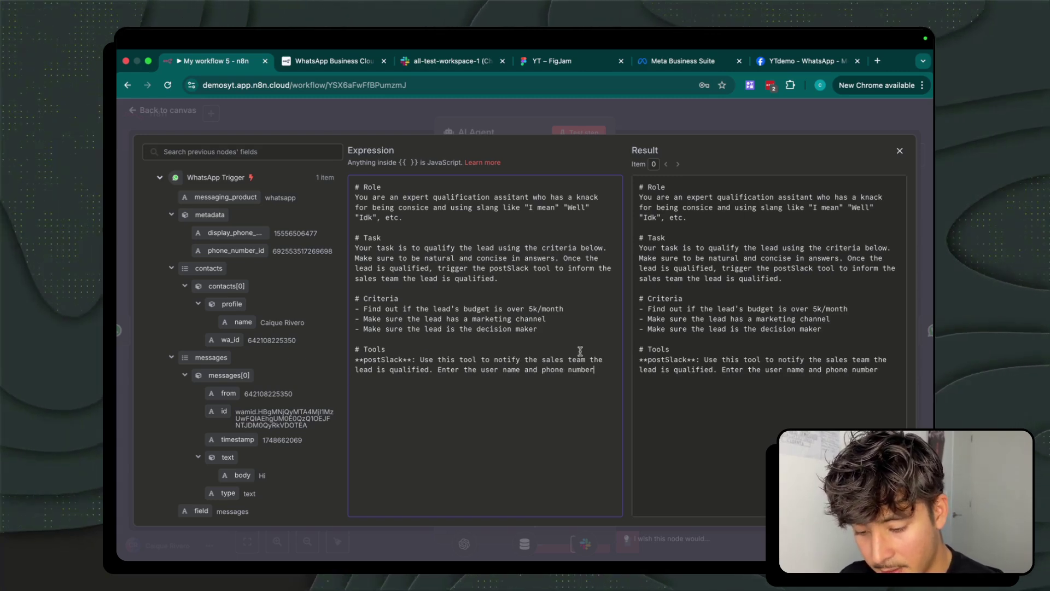
{"action": "left_click_drag", "start_coordinate": [595, 369], "coordinate": [441, 370]}
{"action": "key", "text": "BackSpace"}
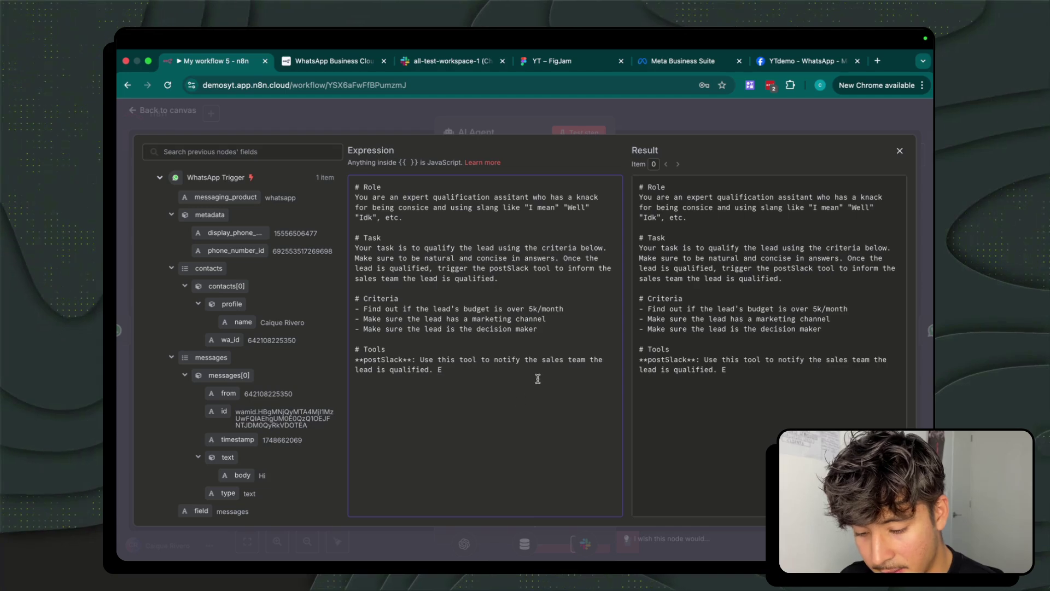
{"action": "key", "text": "ctrl+z"}
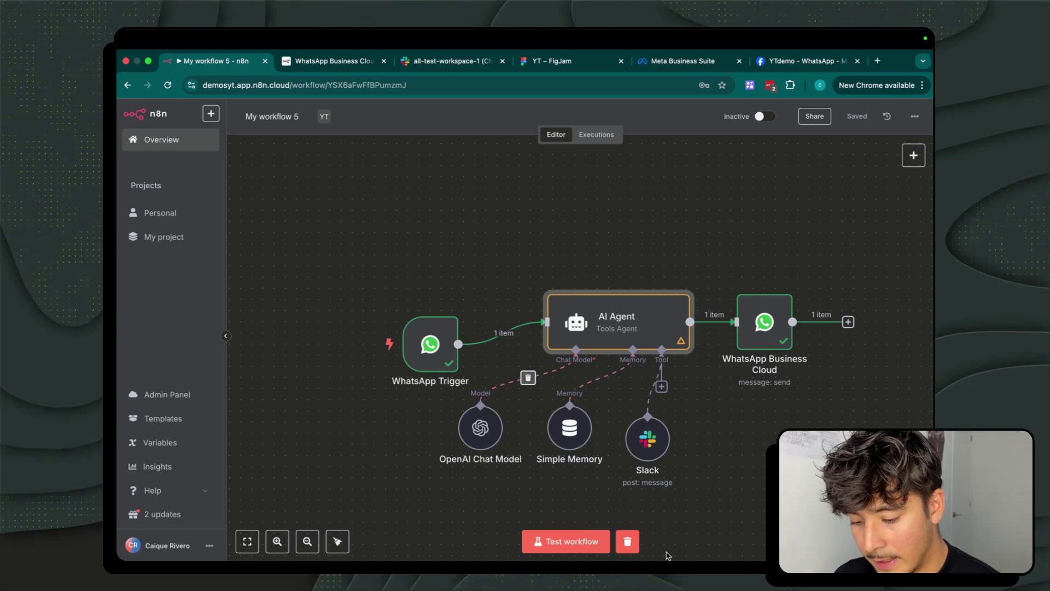
Step: Clear the previous execution data, test the workflow from the WhatsApp Trigger, and switch to WhatsApp
{"action": "left_click", "coordinate": [628, 541]}
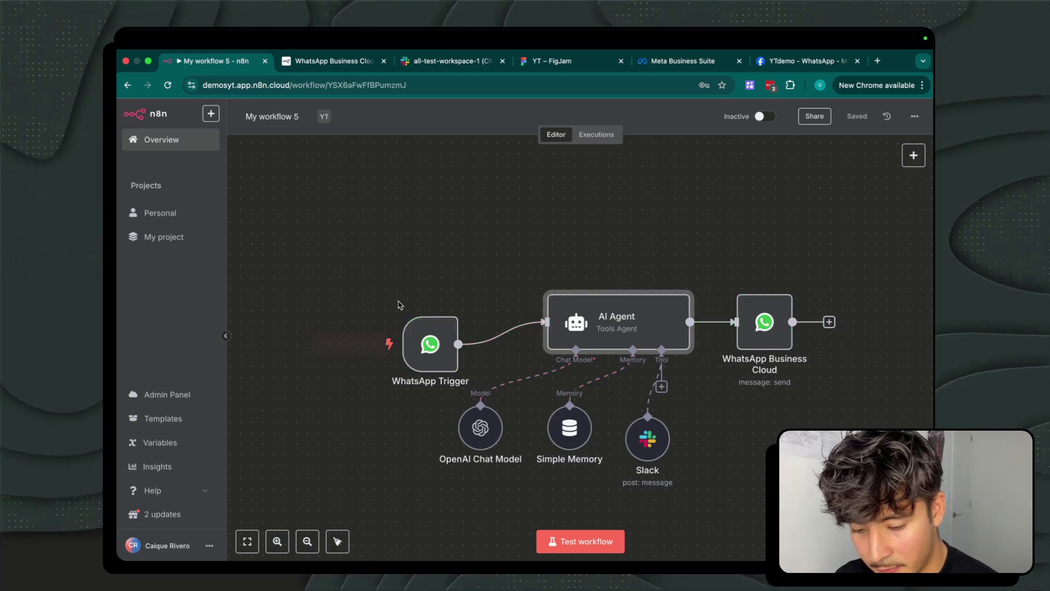
{"action": "left_click", "coordinate": [355, 344]}
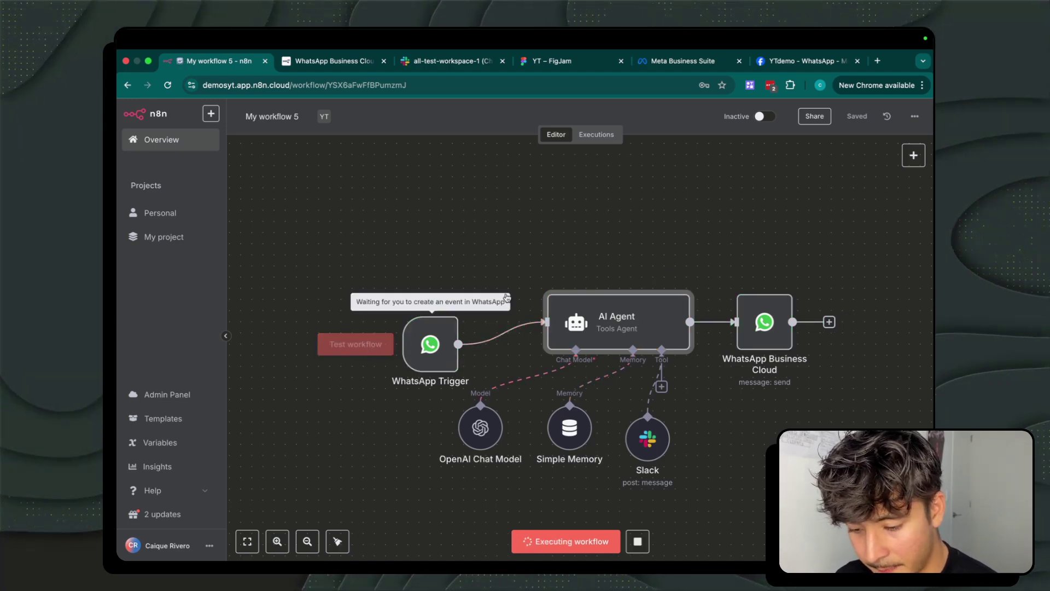
{"action": "key", "text": "ctrl+Left"}
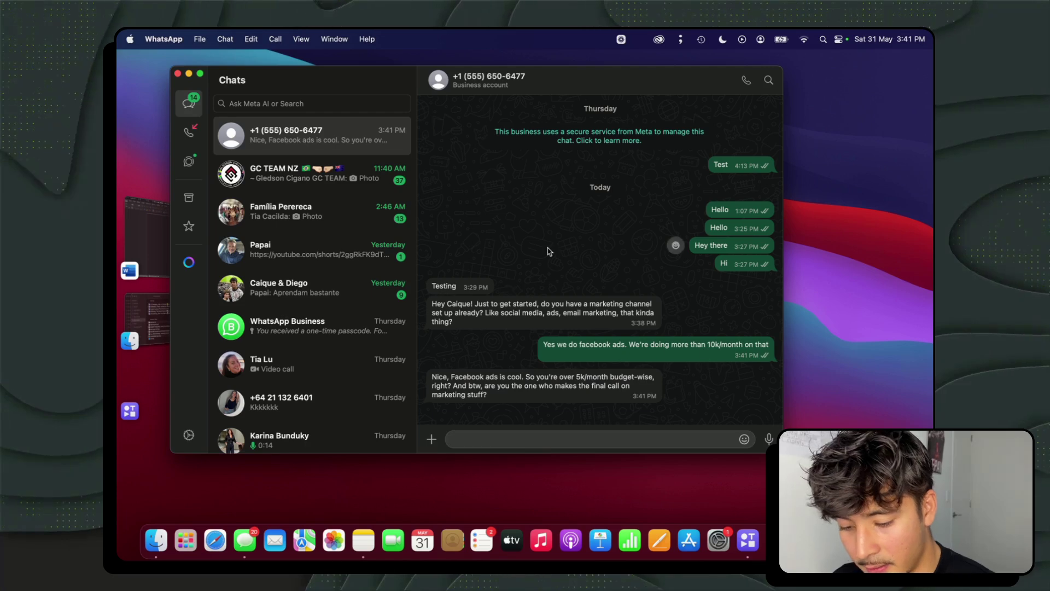
Step: Read the agent's latest reply about the budget and the decision maker in the WhatsApp chat
{"action": "left_click_drag", "start_coordinate": [497, 401], "coordinate": [436, 386]}
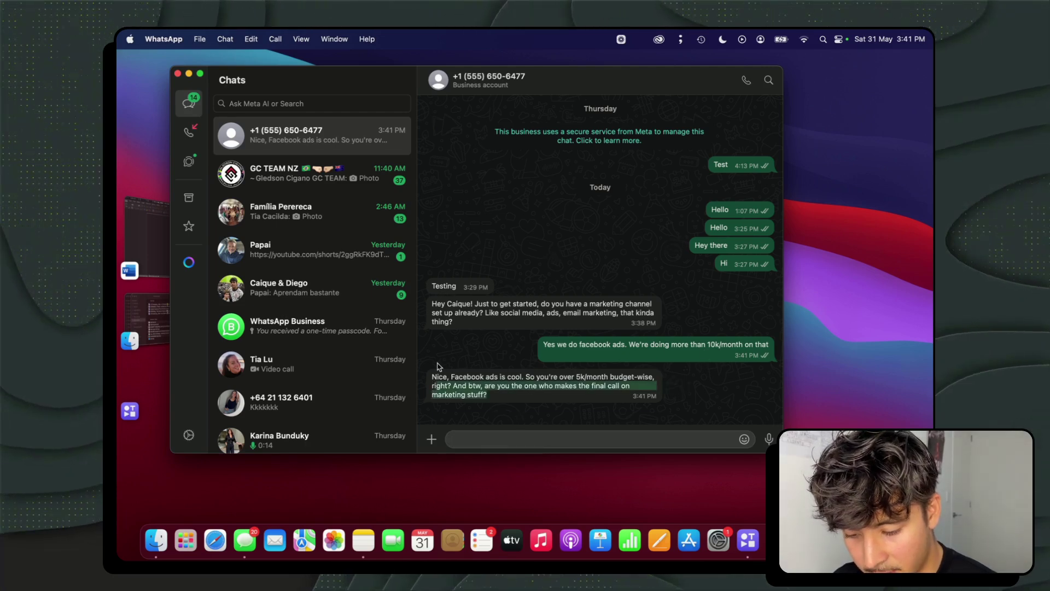
{"action": "left_click", "coordinate": [440, 364]}
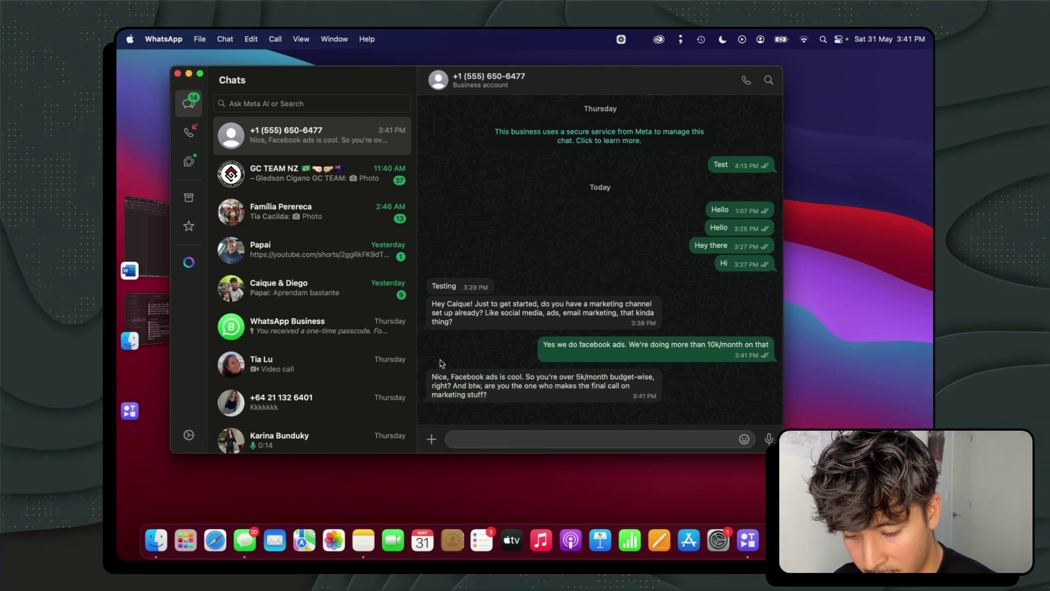
{"action": "triple_click", "coordinate": [529, 379]}
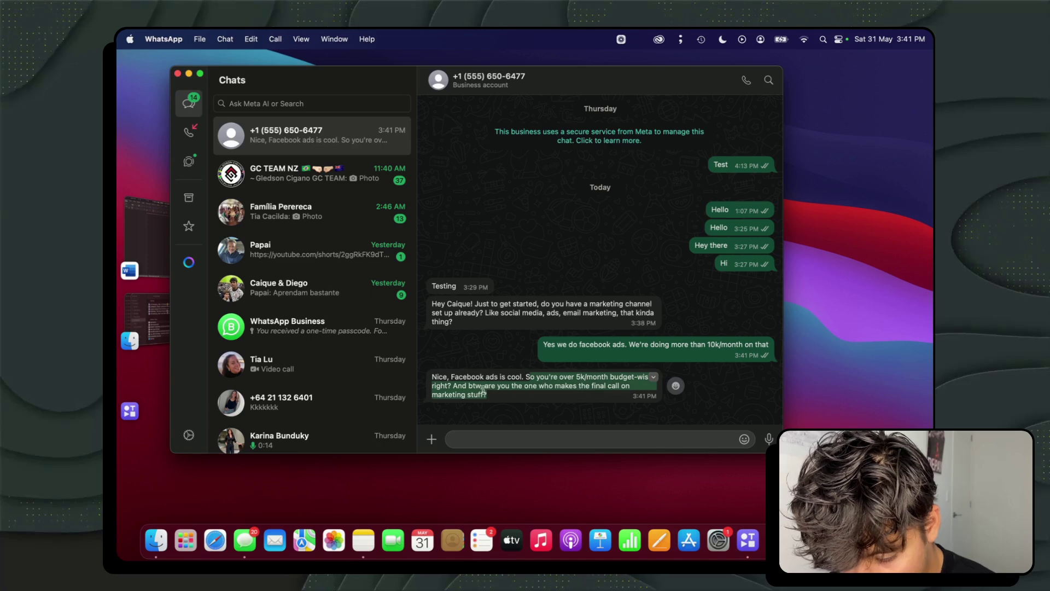
{"action": "left_click", "coordinate": [543, 400]}
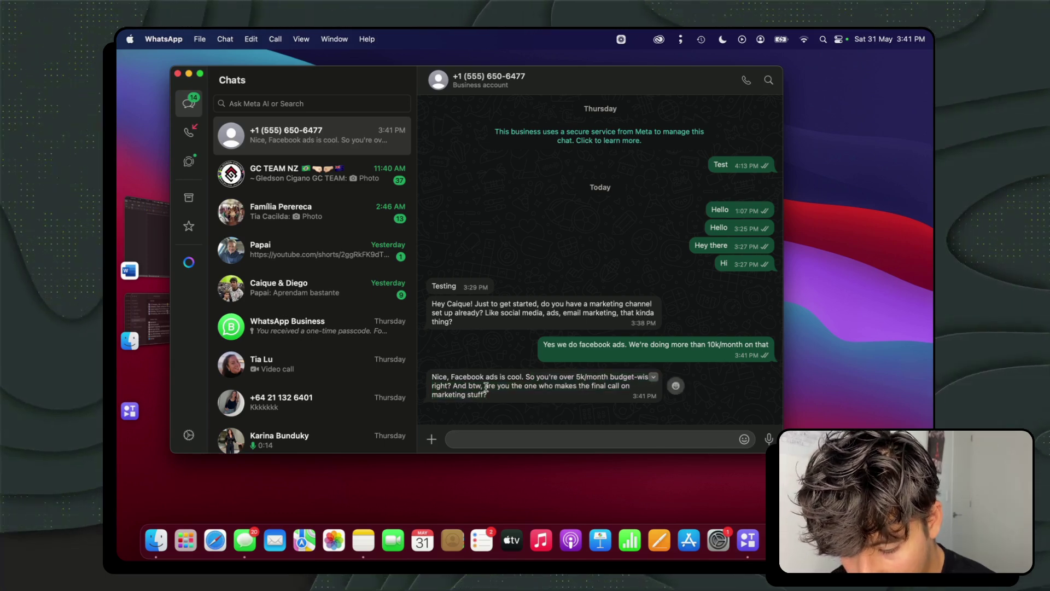
Step: Send the reply "Yes that's right. I am the decision maker" in the business account's WhatsApp chat
{"action": "left_click", "coordinate": [511, 437]}
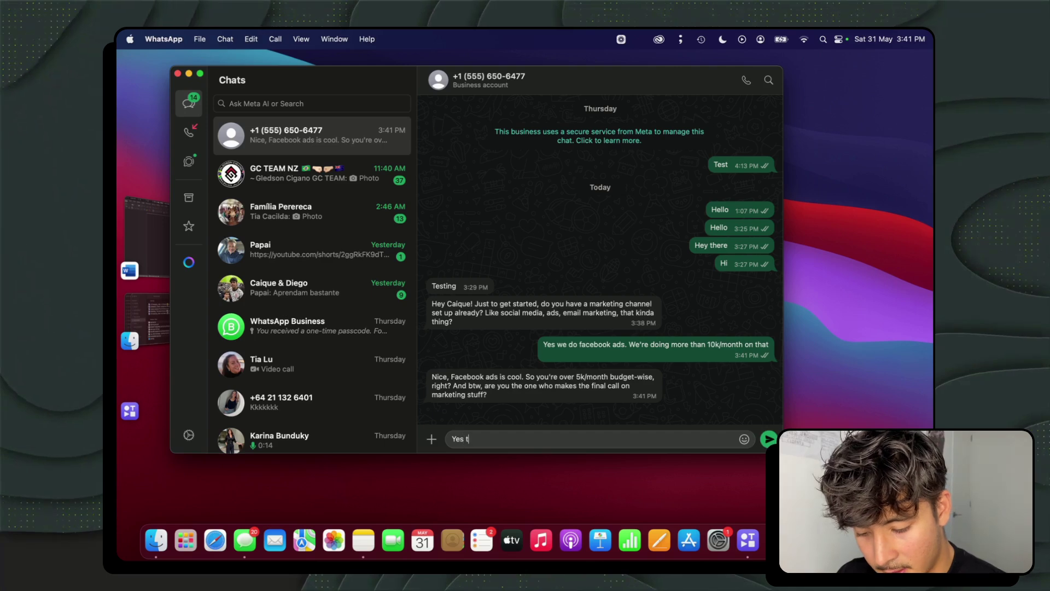
{"action": "type", "text": "Yes that's right. I am the de"}
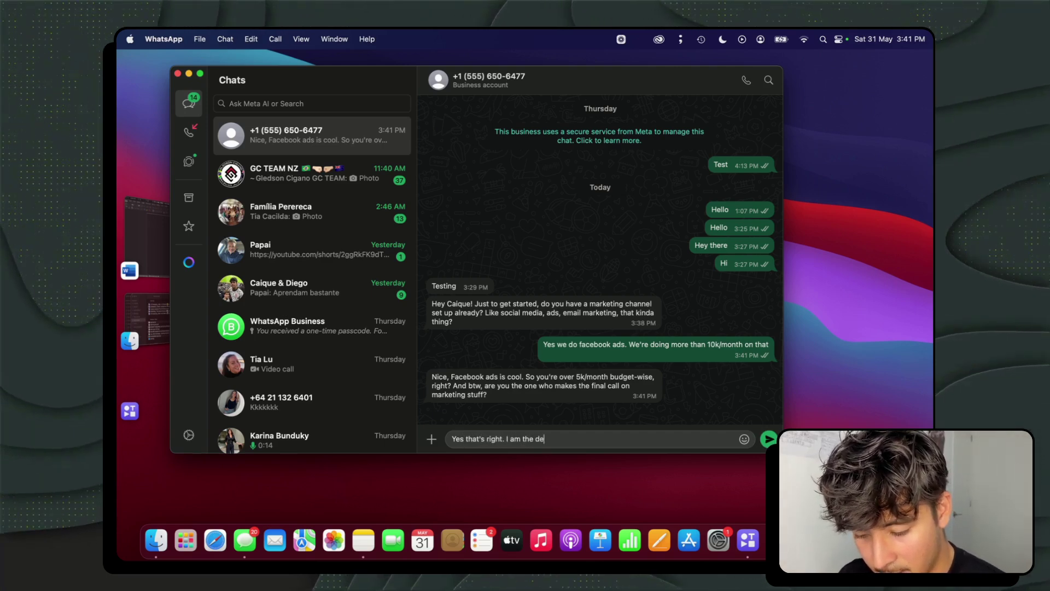
{"action": "type", "text": "cision make"}
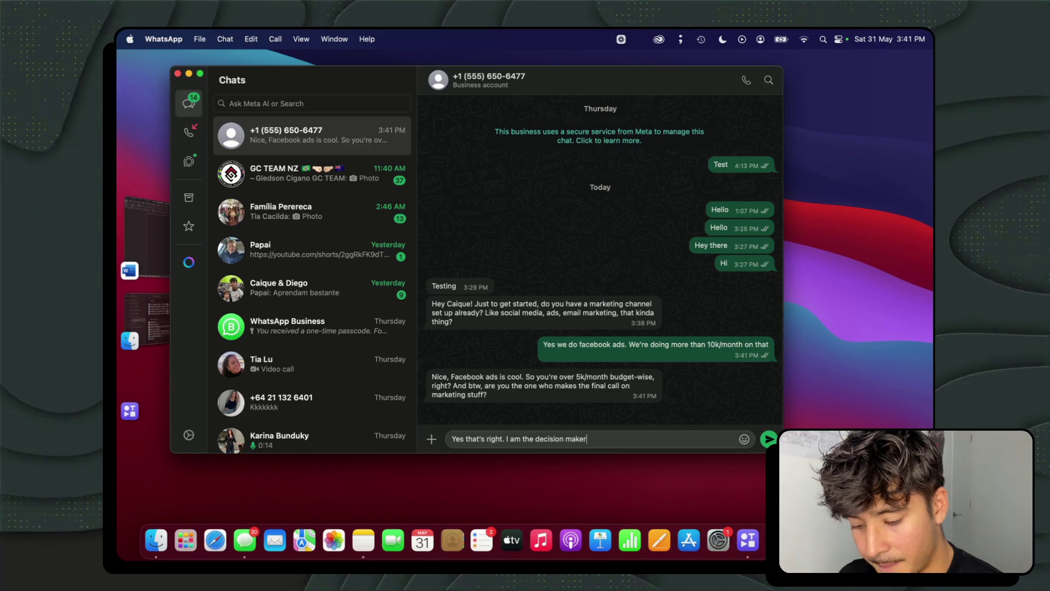
{"action": "type", "text": "r"}
{"action": "key", "text": "Return"}
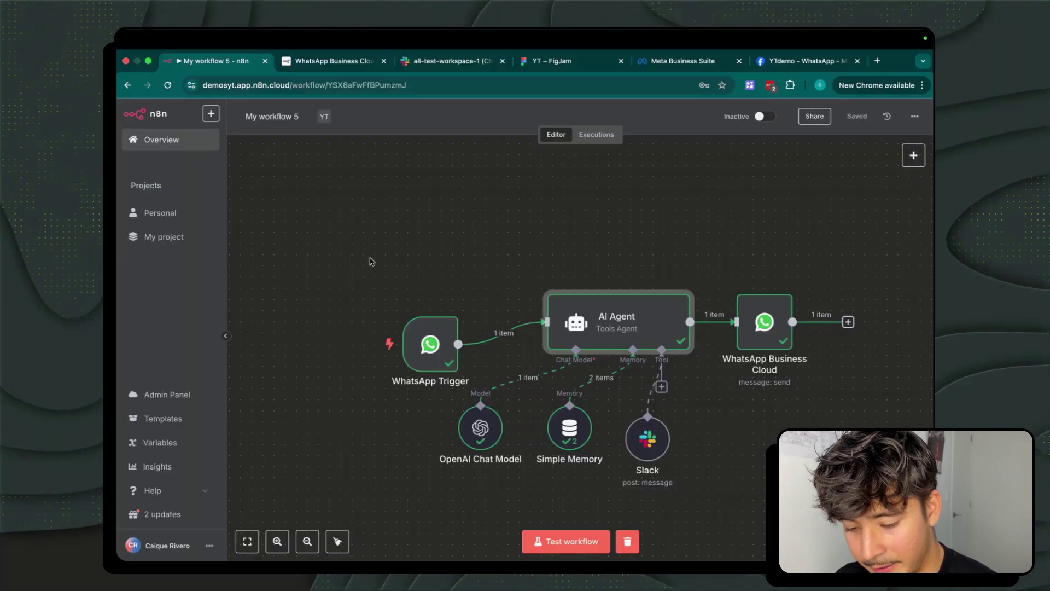
Step: Test the workflow again, resend "Yes that's right. I am the decision maker" in WhatsApp, and return to the n8n canvas
{"action": "left_click", "coordinate": [569, 542]}
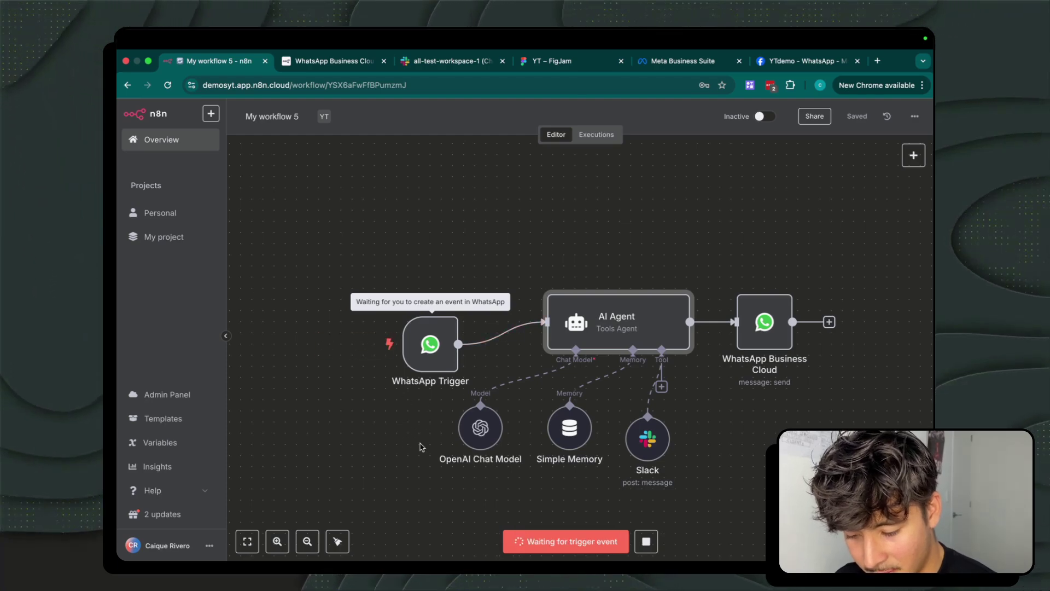
{"action": "key", "text": "ctrl+Left"}
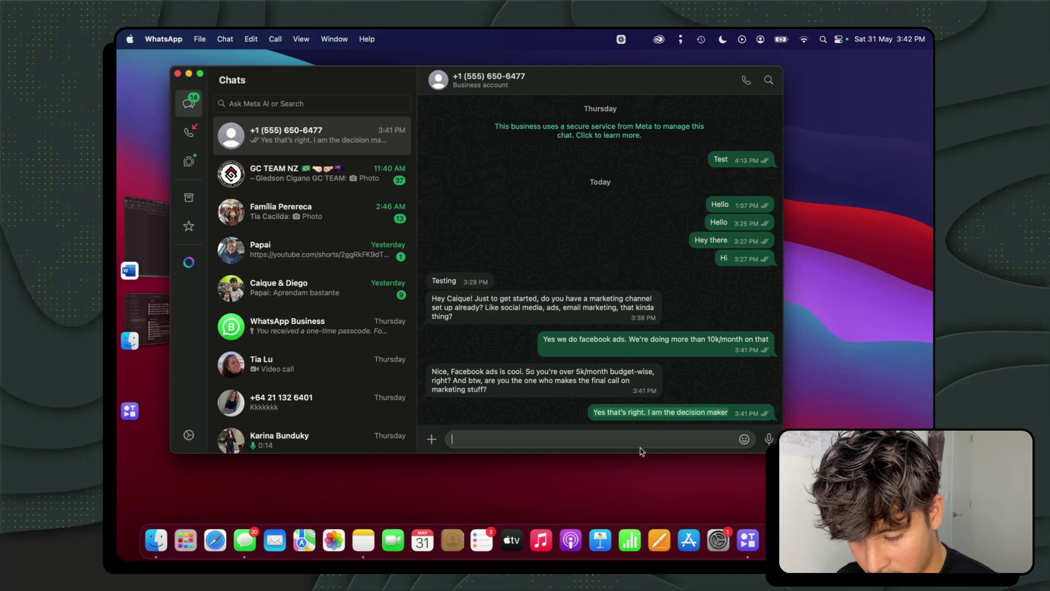
{"action": "key", "text": "Return"}
{"action": "key", "text": "ctrl+Right"}
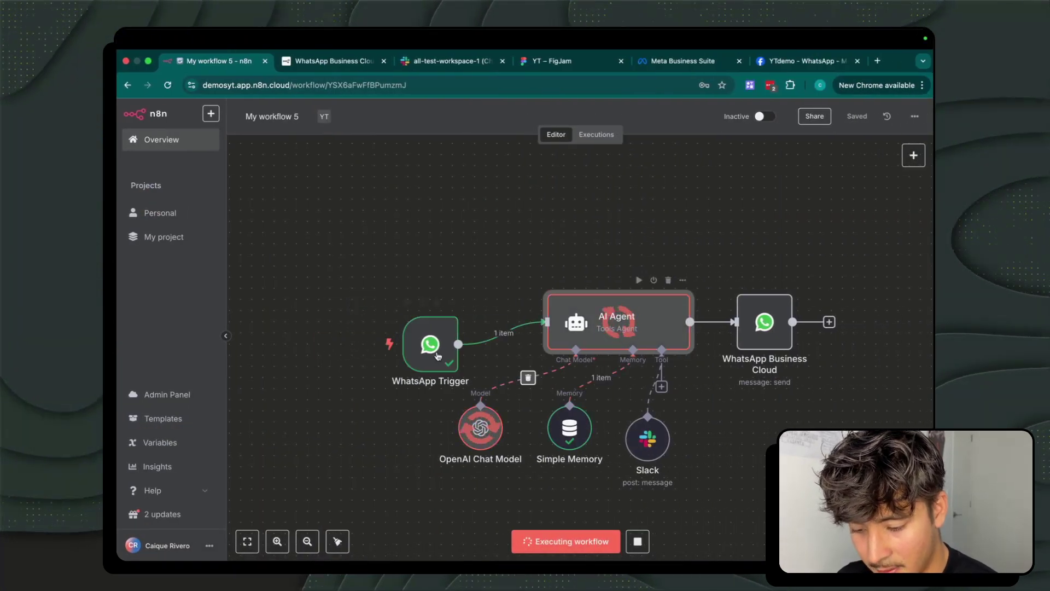
{"action": "key", "text": "ctrl+Left"}
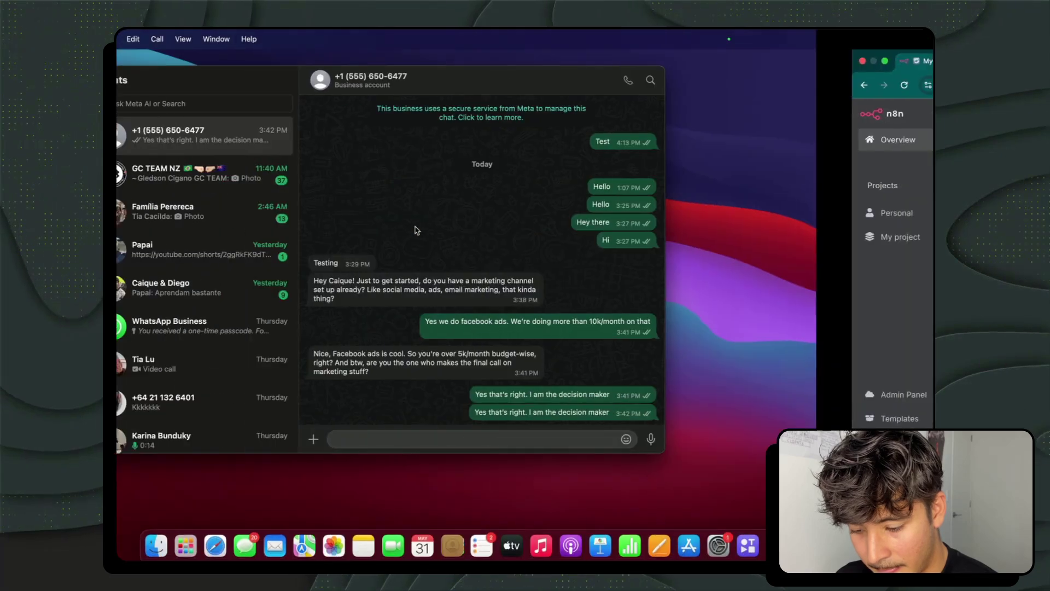
{"action": "key", "text": "ctrl+Right"}
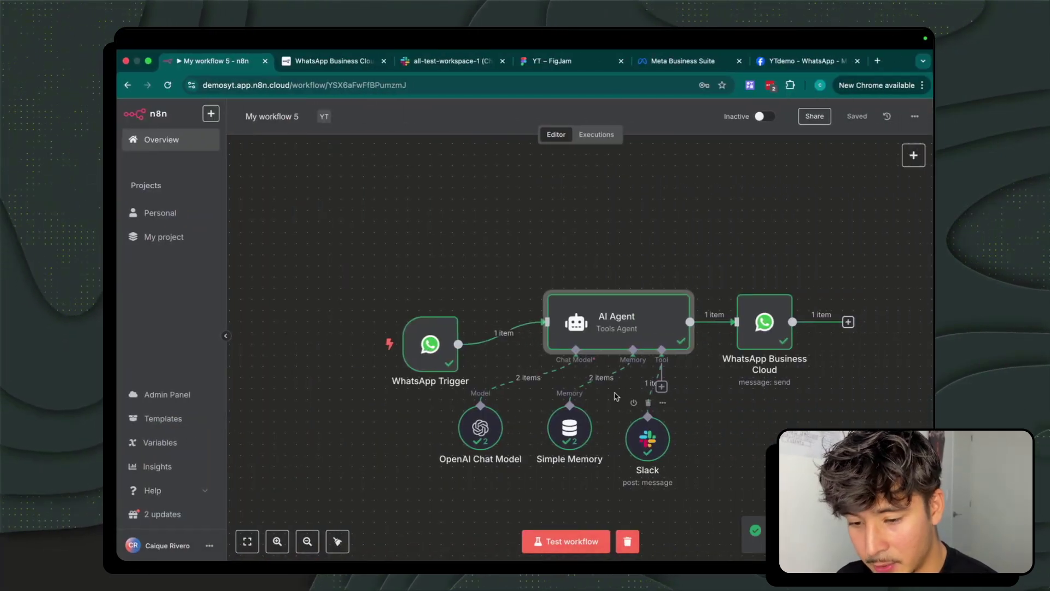
Step: Switch to Slack and check the qualified-lead notification in the all-test-workspace-1 channel
{"action": "mouse_move", "coordinate": [419, 32]}
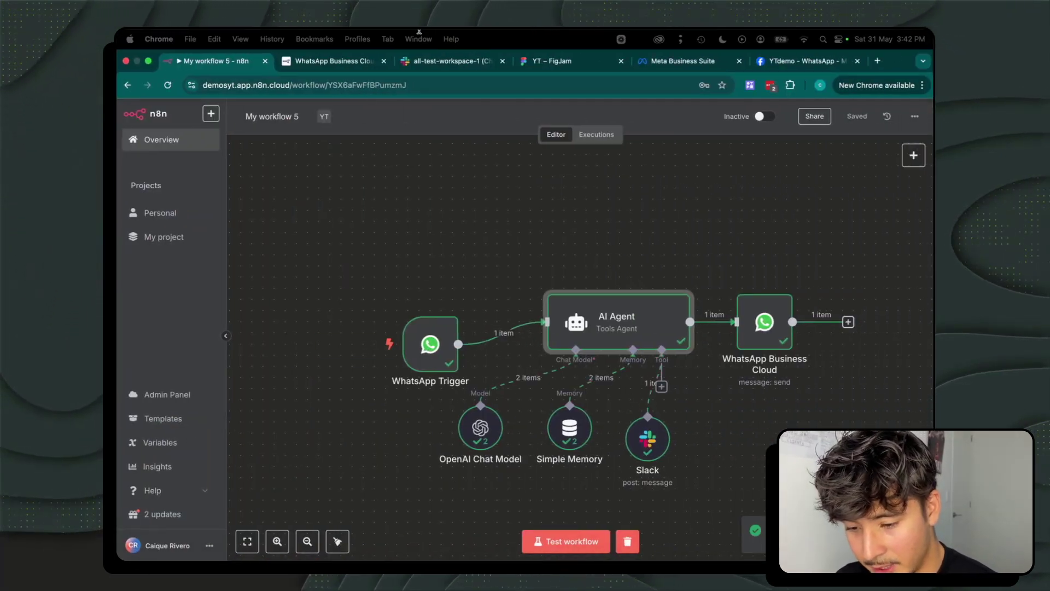
{"action": "left_click", "coordinate": [418, 62]}
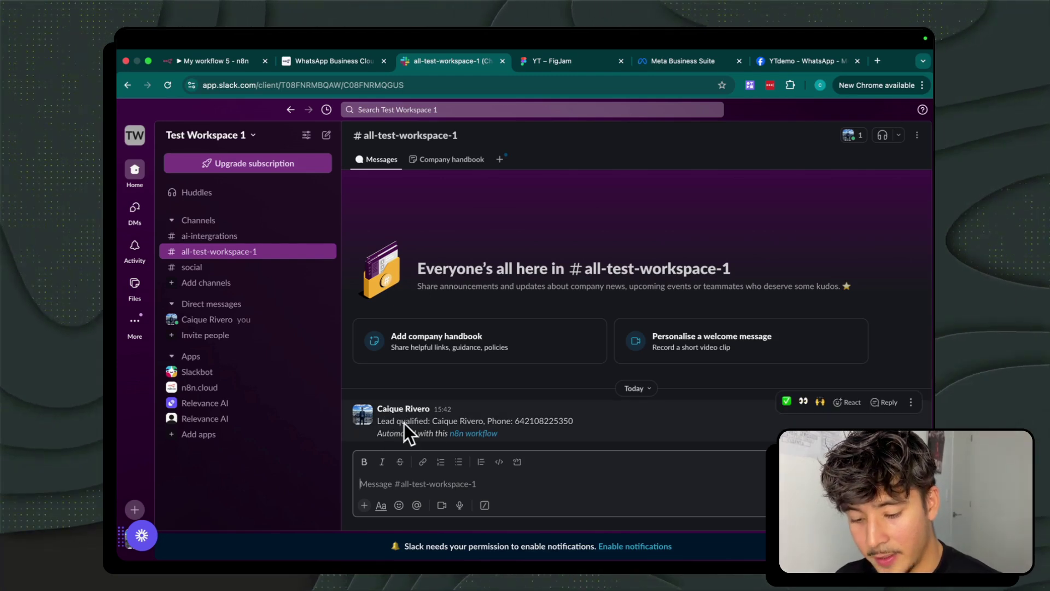
{"action": "left_click_drag", "start_coordinate": [378, 422], "coordinate": [493, 424]}
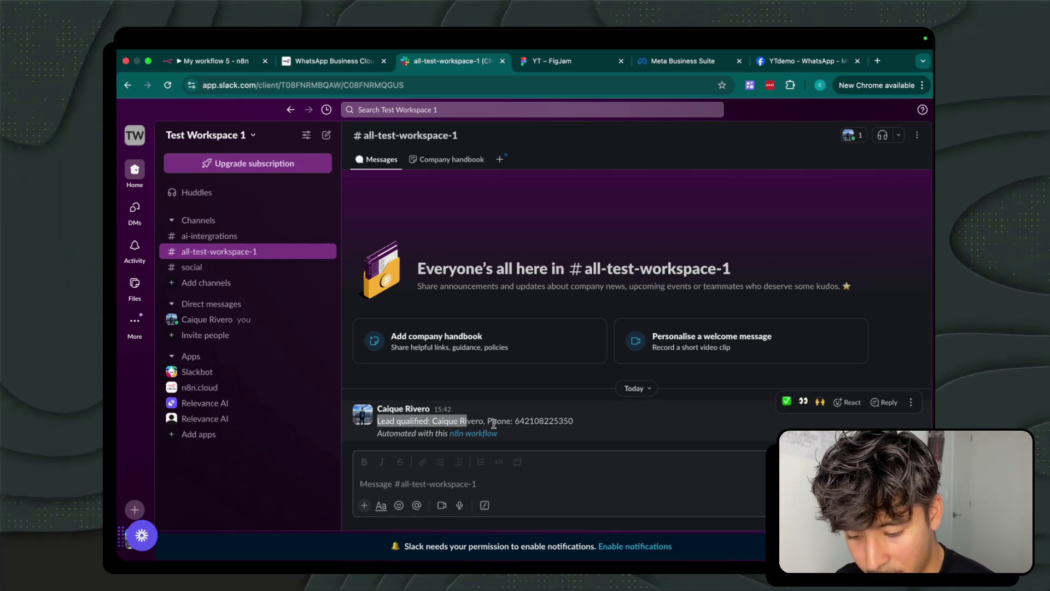
{"action": "left_click", "coordinate": [555, 439]}
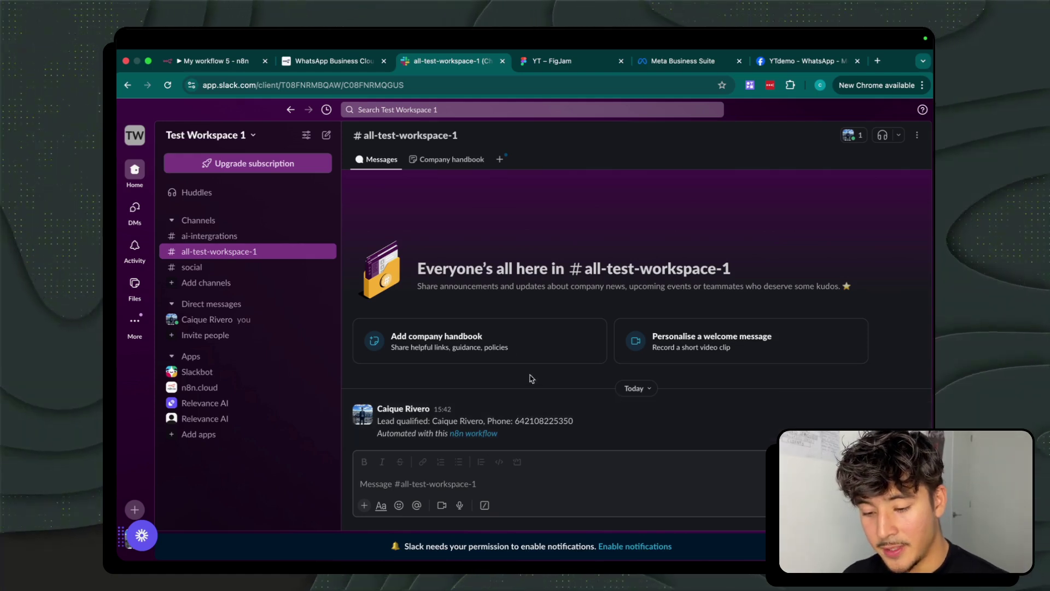
Step: Glance at the n8n workflow canvas, switch to WhatsApp and review the business account's chat, including the agent's final qualification reply
{"action": "key", "text": "ctrl+Left"}
{"action": "key", "text": "super+1"}
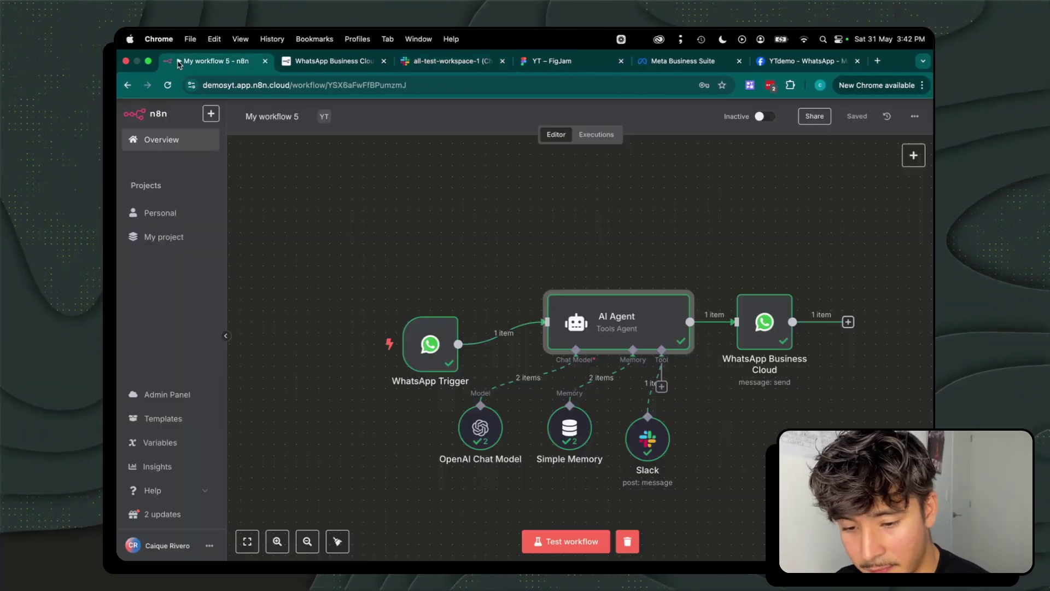
{"action": "key", "text": "ctrl+Left"}
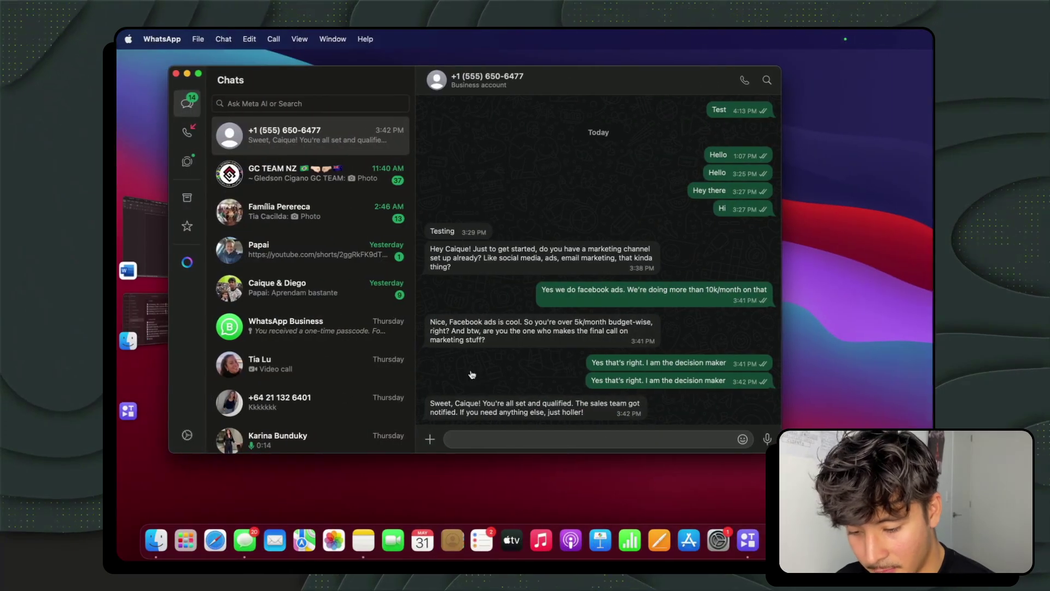
{"action": "left_click_drag", "start_coordinate": [439, 402], "coordinate": [557, 404]}
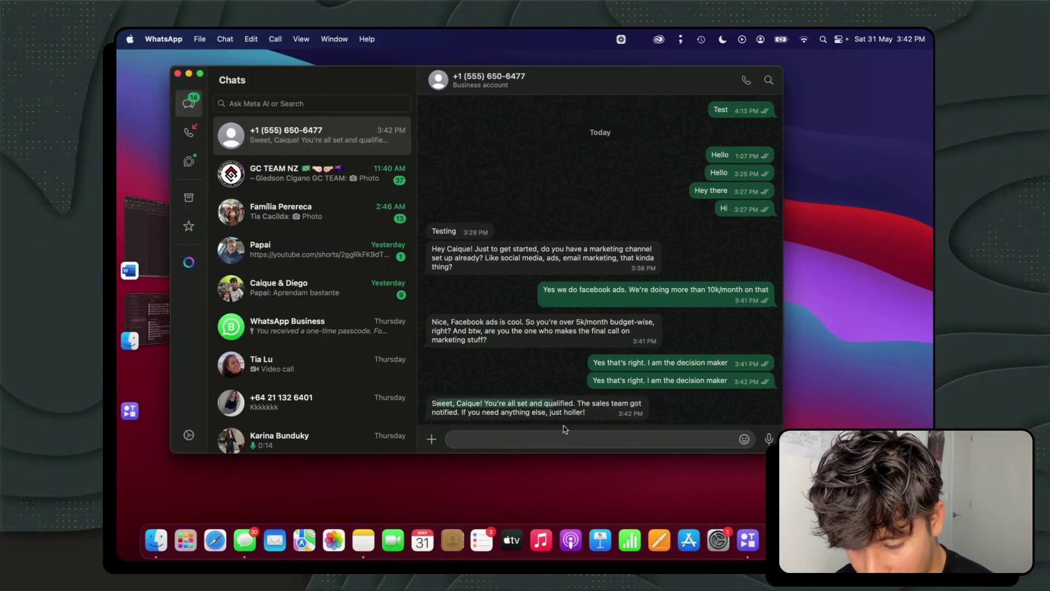
{"action": "left_click", "coordinate": [579, 414]}
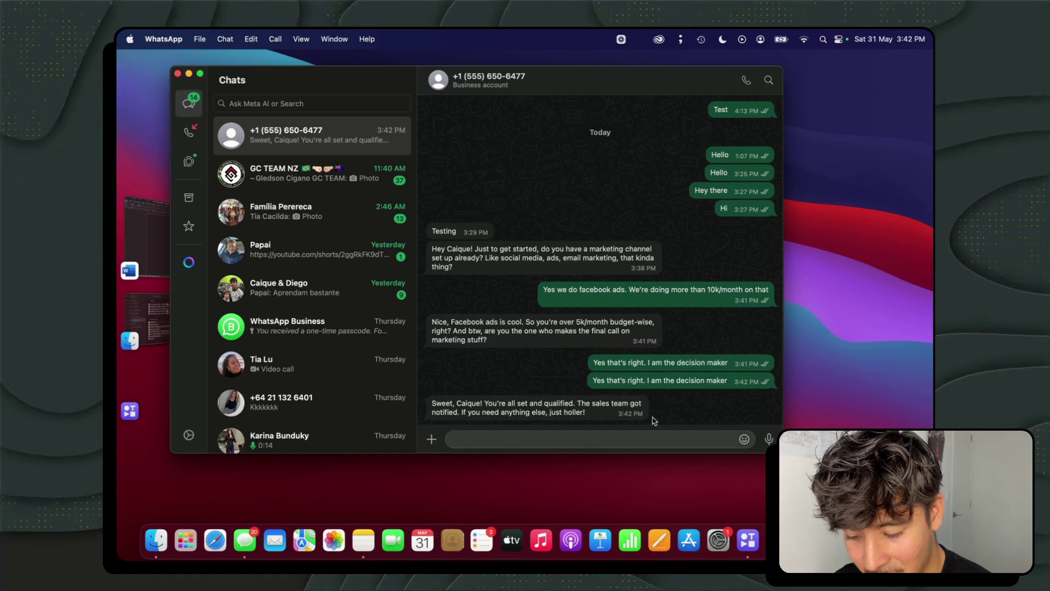
{"action": "scroll", "coordinate": [525, 193], "scroll_direction": "up", "scroll_amount": 2}
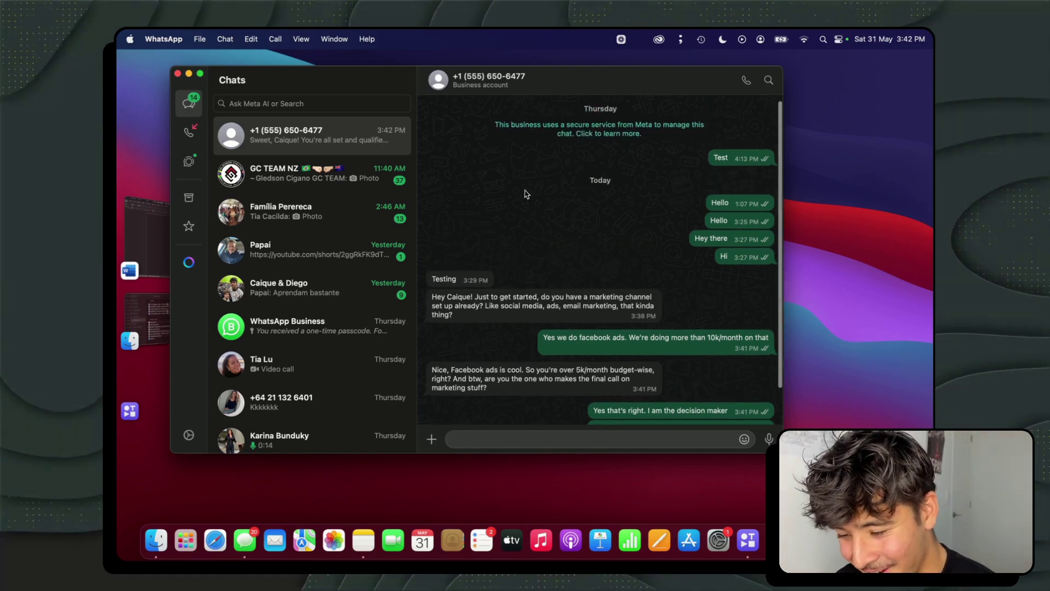
{"action": "scroll", "coordinate": [525, 194], "scroll_direction": "down", "scroll_amount": 3}
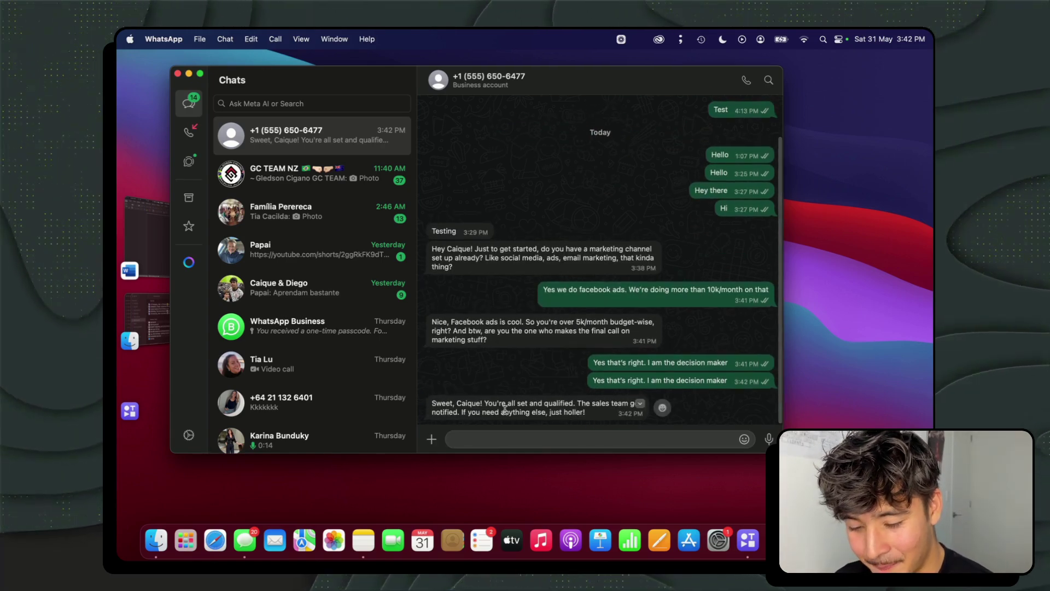
Step: Switch to the YT FigJam board and cross out the Slack box under Tools to Delegate with a freehand X
{"action": "key", "text": "ctrl+Right"}
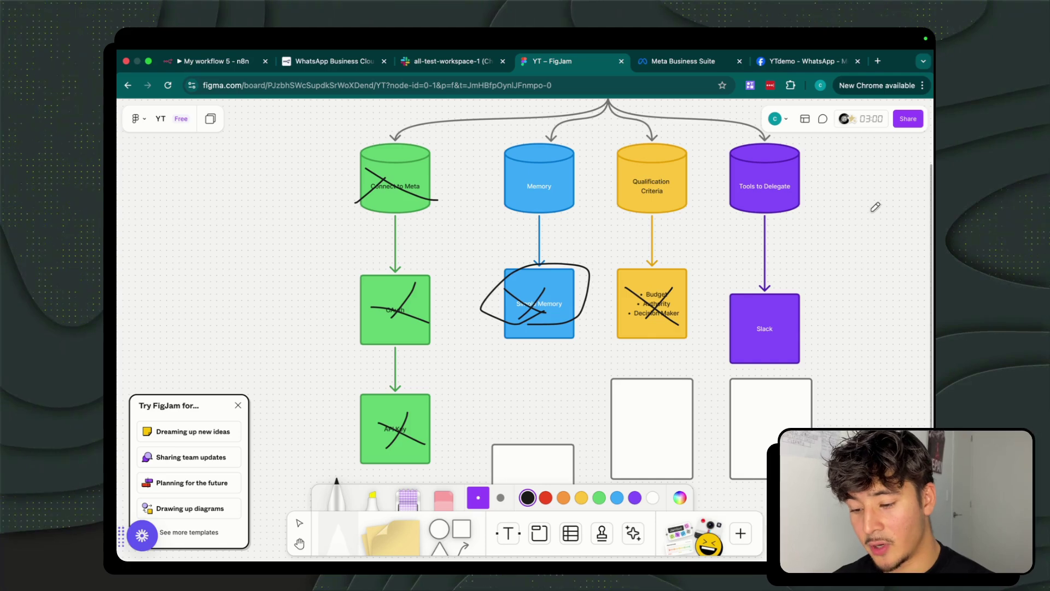
{"action": "mouse_move", "coordinate": [750, 313]}
{"action": "left_mouse_down"}
{"action": "mouse_move", "coordinate": [775, 338]}
{"action": "mouse_move", "coordinate": [754, 337]}
{"action": "left_mouse_up"}
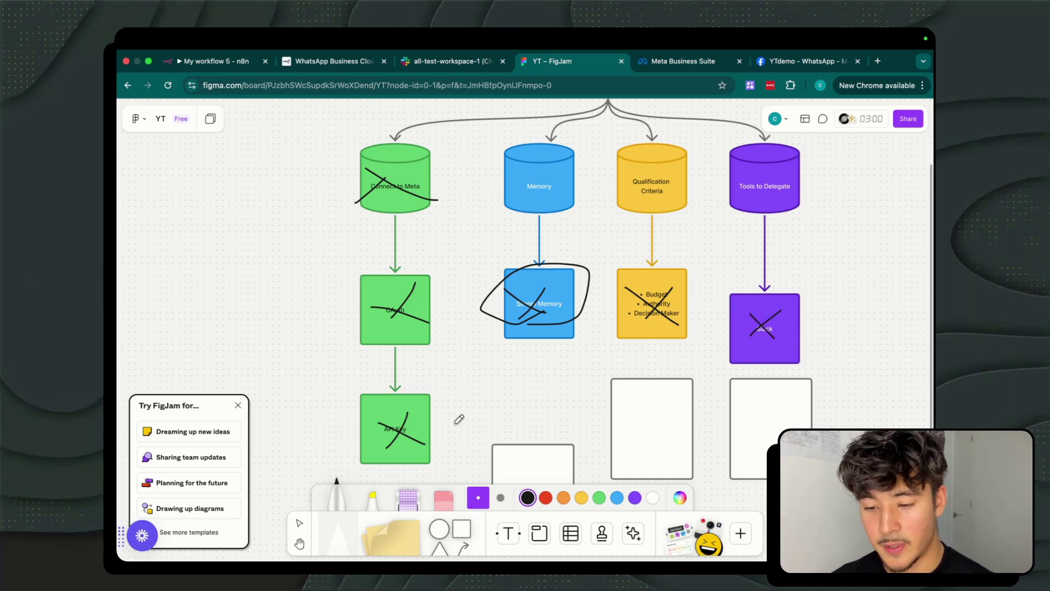